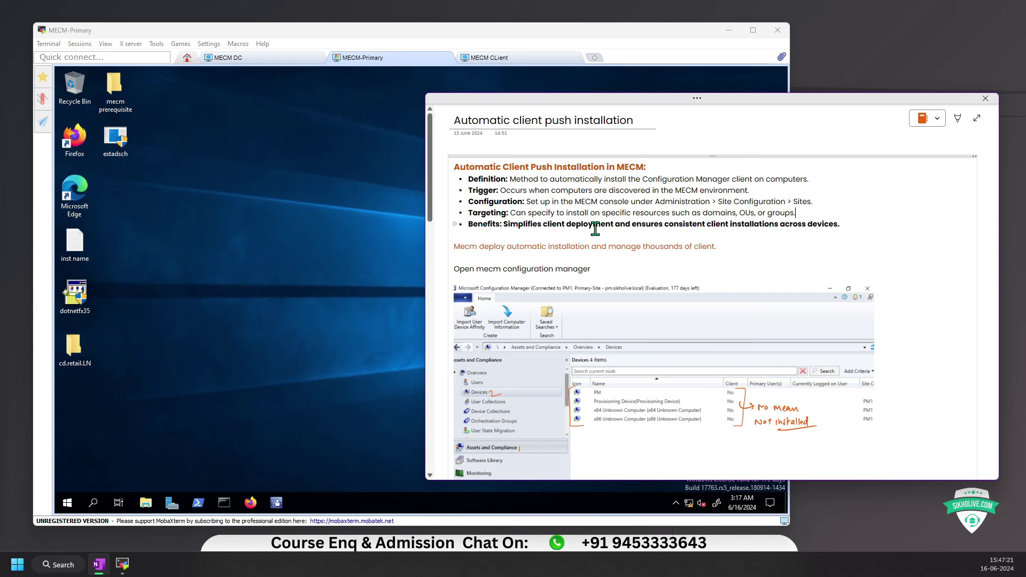
- Switch to the MECM CLient session, dismiss its script error, and hide the session's connection bar
click(293, 110)
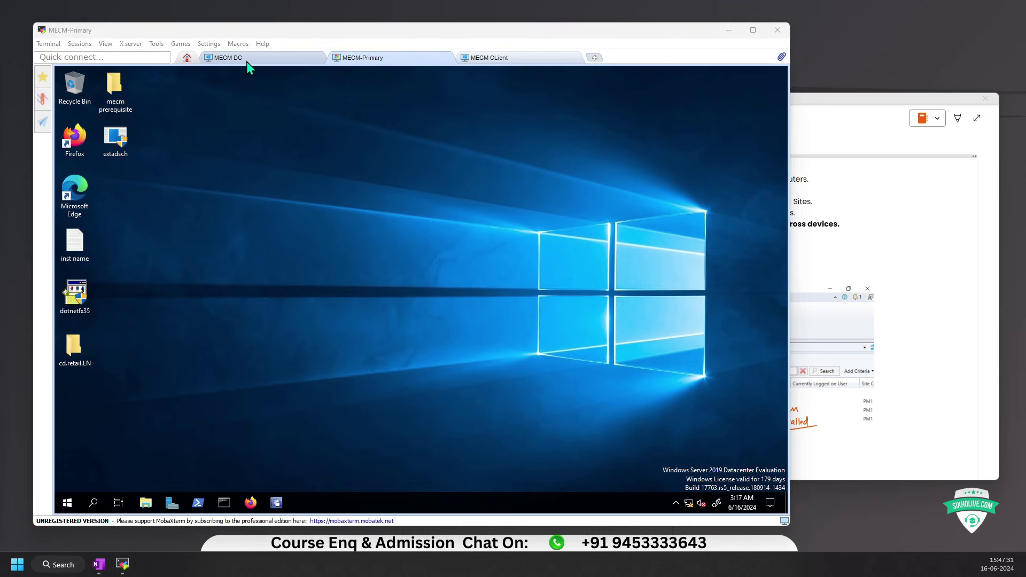
click(525, 60)
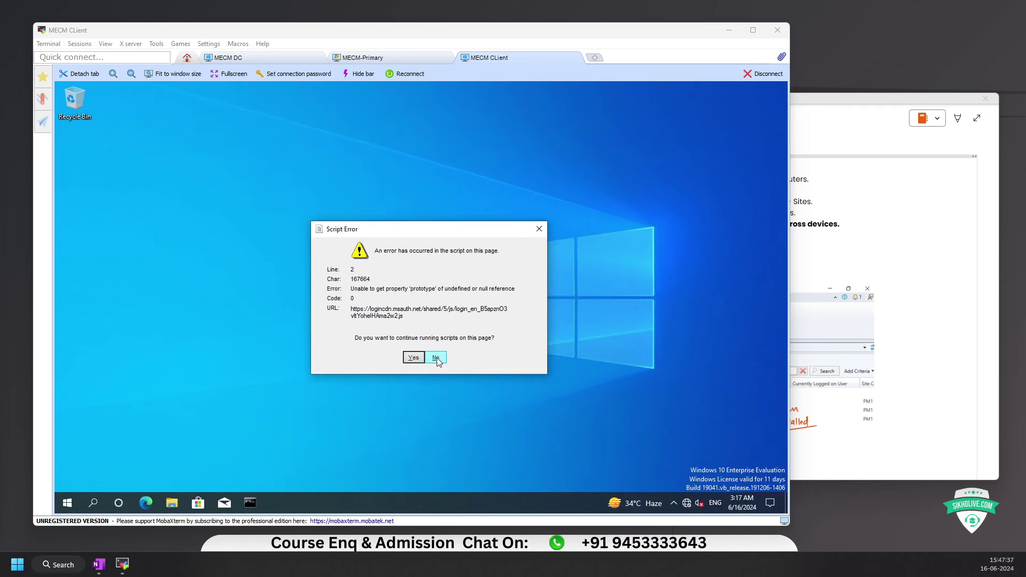
click(412, 358)
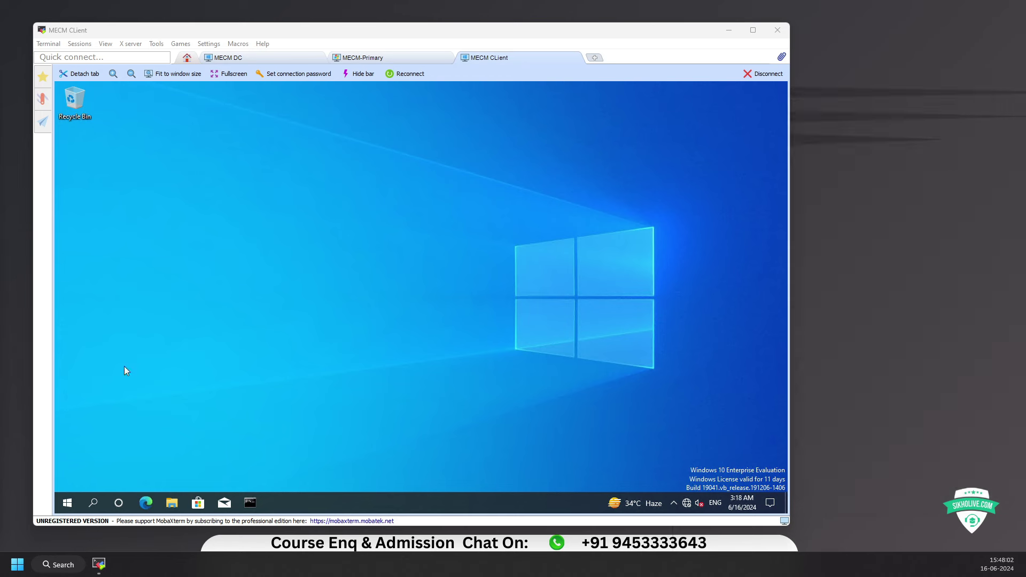
click(358, 74)
- Open the Configuration Manager console in the MECM-Primary session and inspect CLIENT1's client status in the device list
click(363, 58)
click(276, 502)
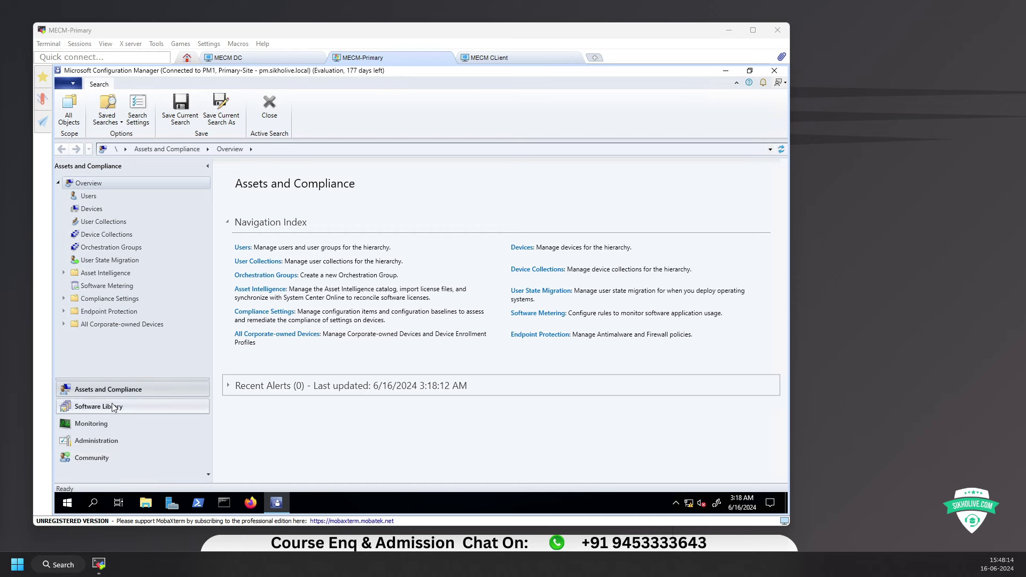
click(152, 209)
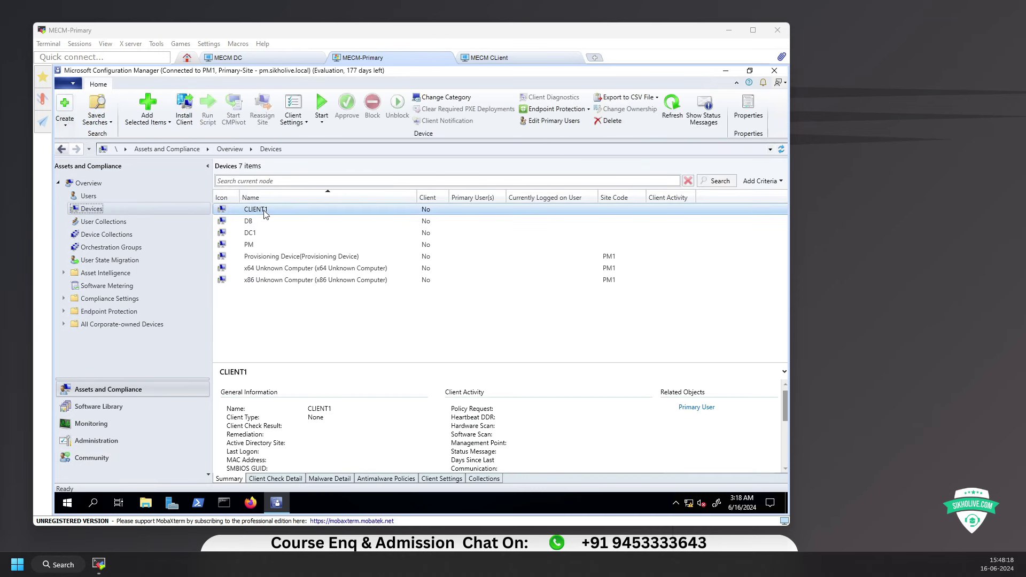
click(421, 211)
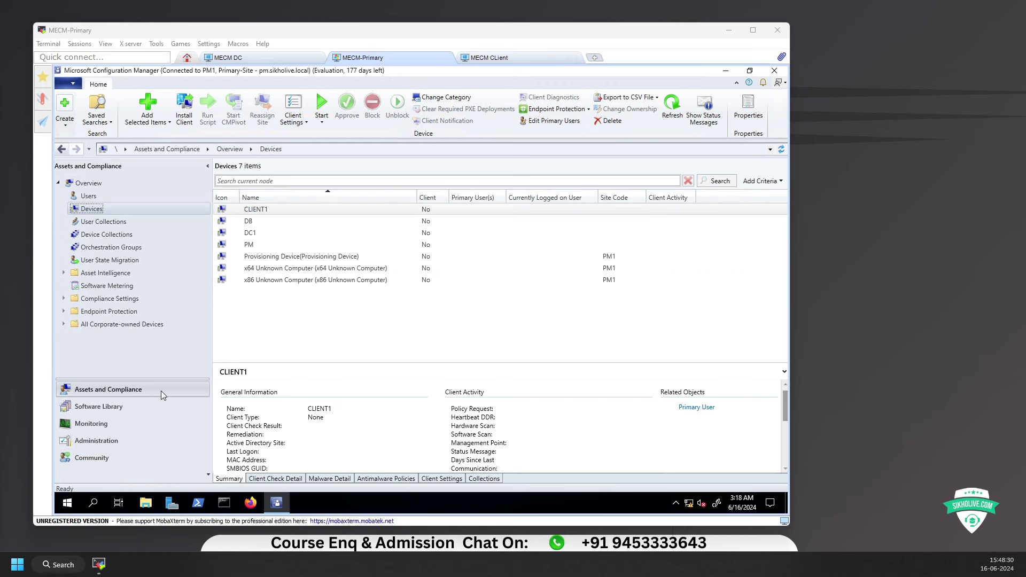
right_click(429, 207)
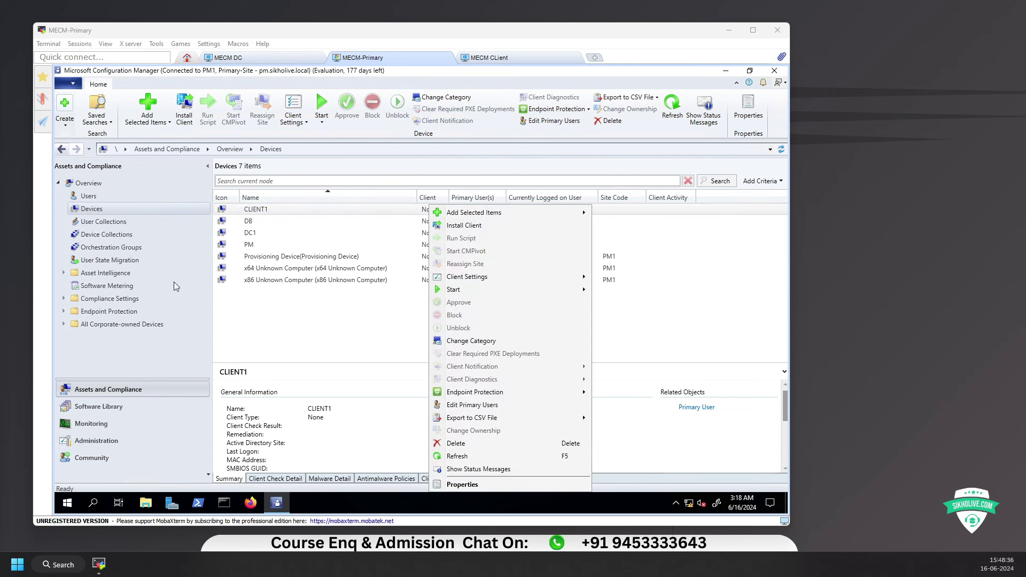
- Display the sites under Administration's Site Configuration and select PM1 - Primary-Site
click(97, 443)
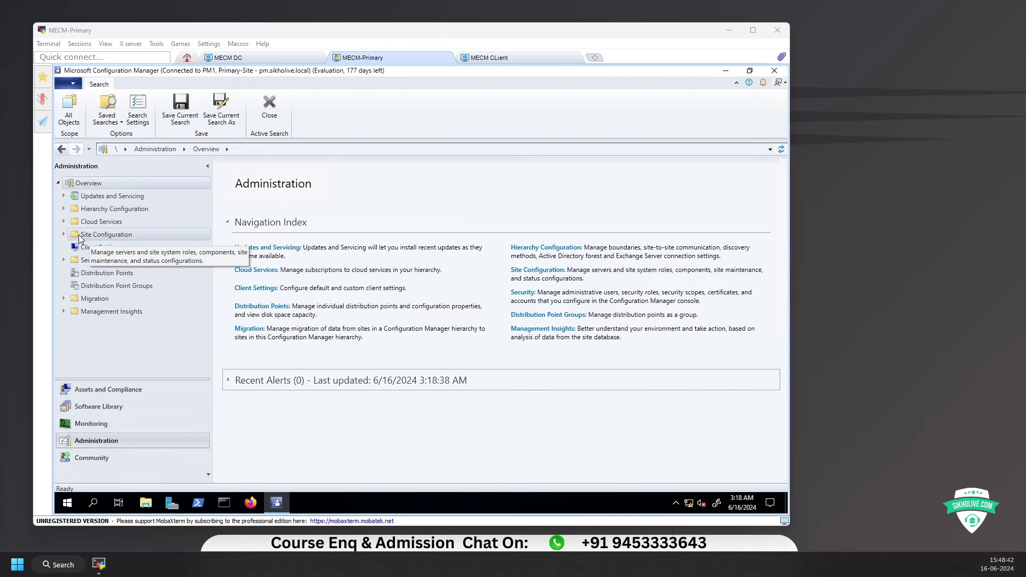
click(64, 234)
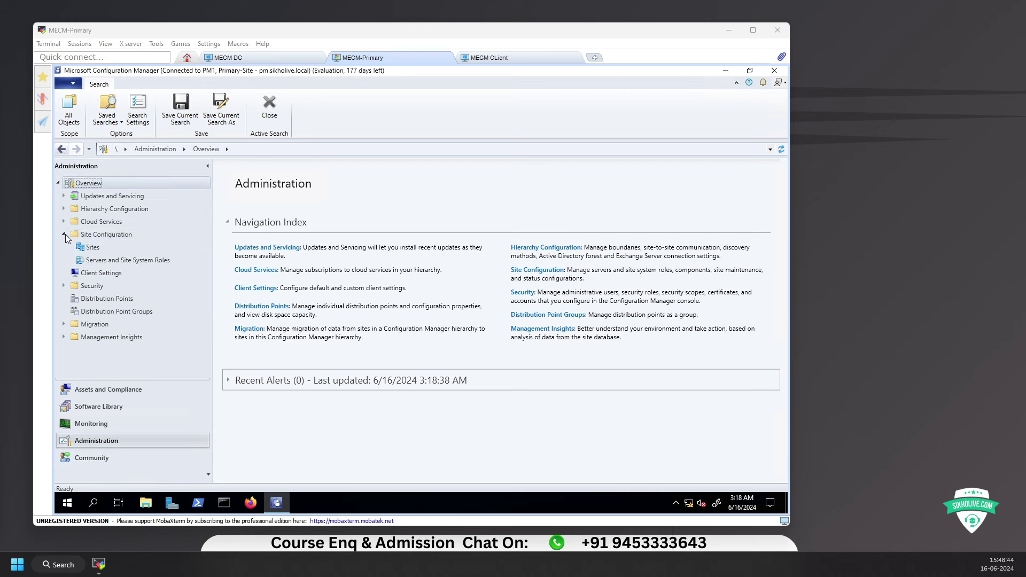
click(126, 248)
click(277, 212)
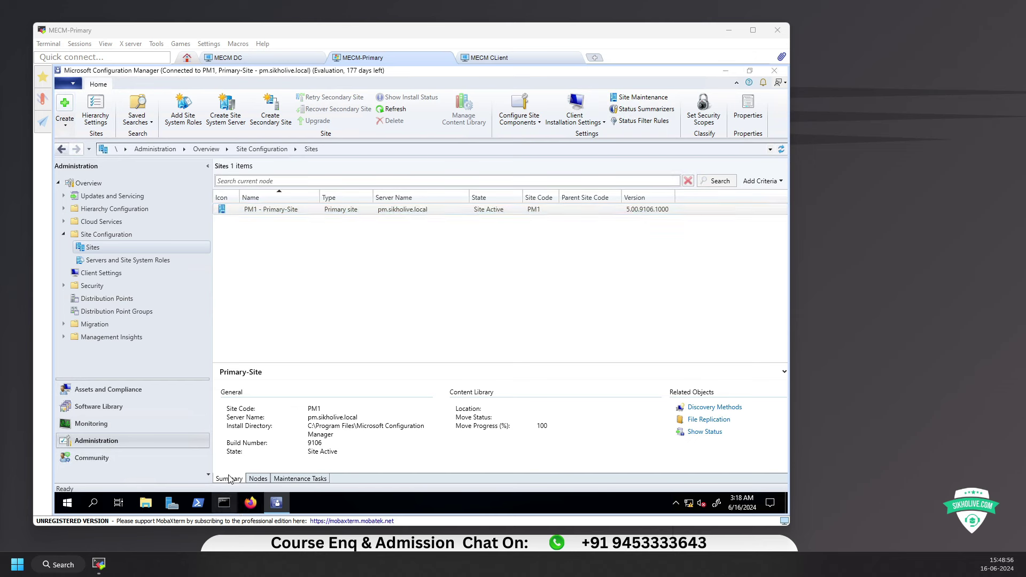
- Check connectivity by running ping 192.168.100.100 in a command prompt, and close the prompt
click(224, 502)
text(ping 192.)
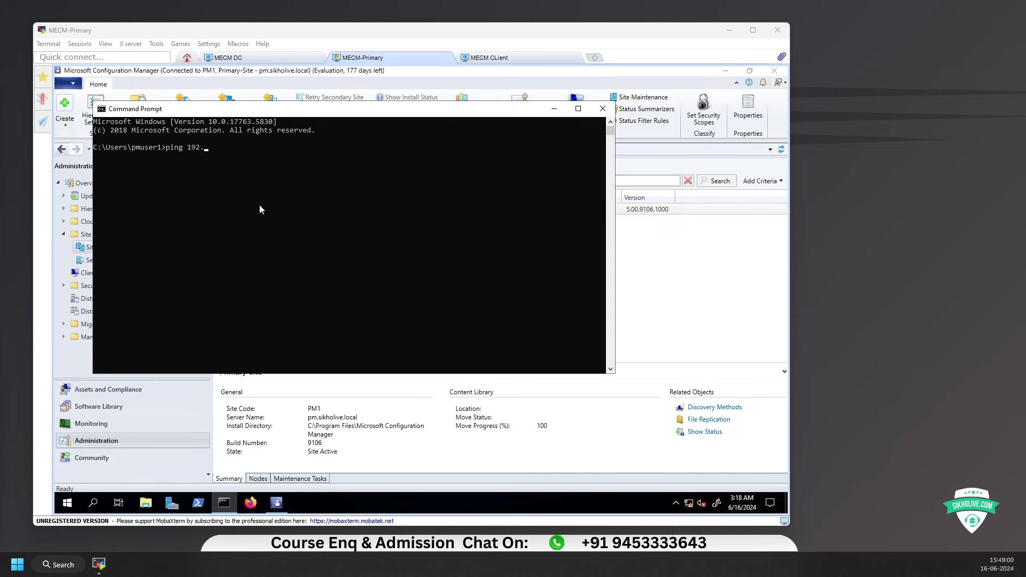
text(168.100.100)
key(Return)
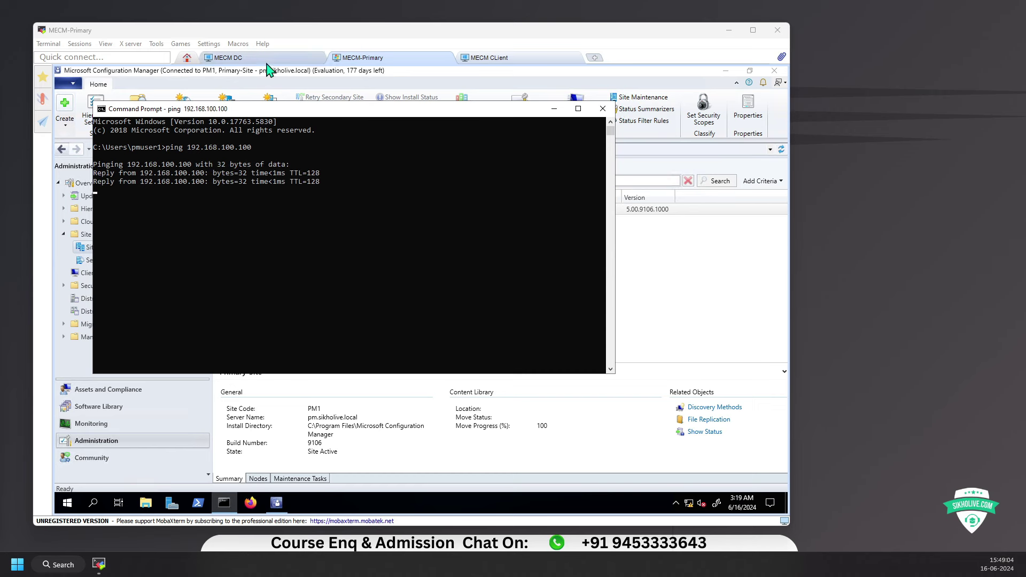
click(603, 110)
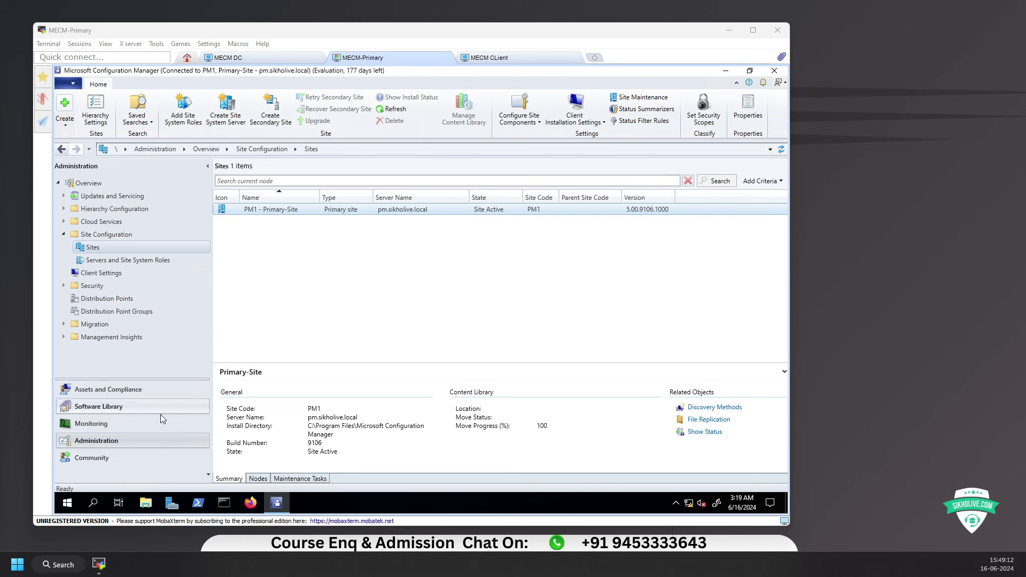
- In the primary site's Client Push Installation properties, enable automatic site-wide push, NTLM fallback and always installing on domain controllers, and show the accounts page
right_click(264, 211)
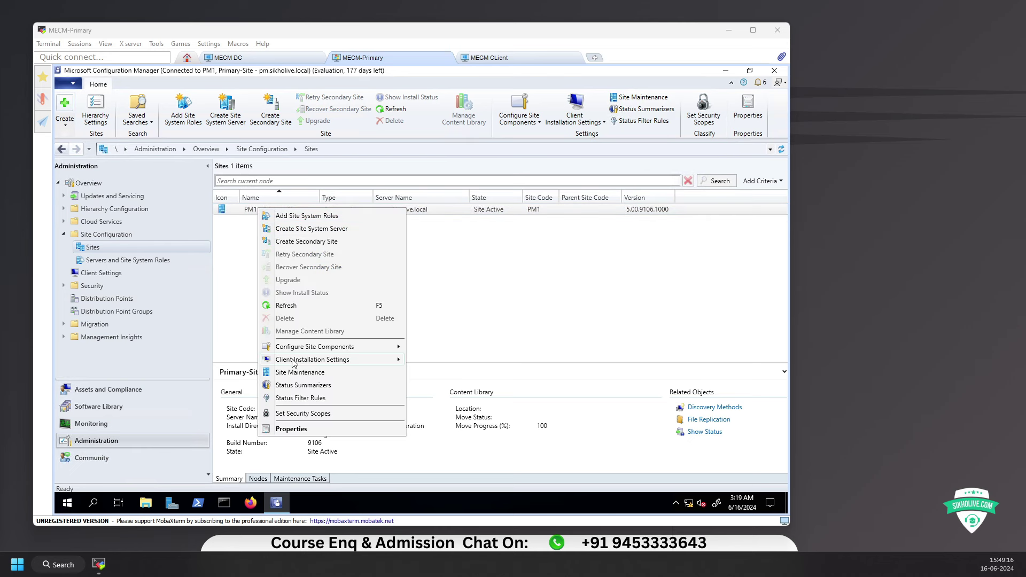
mouse_move(293, 361)
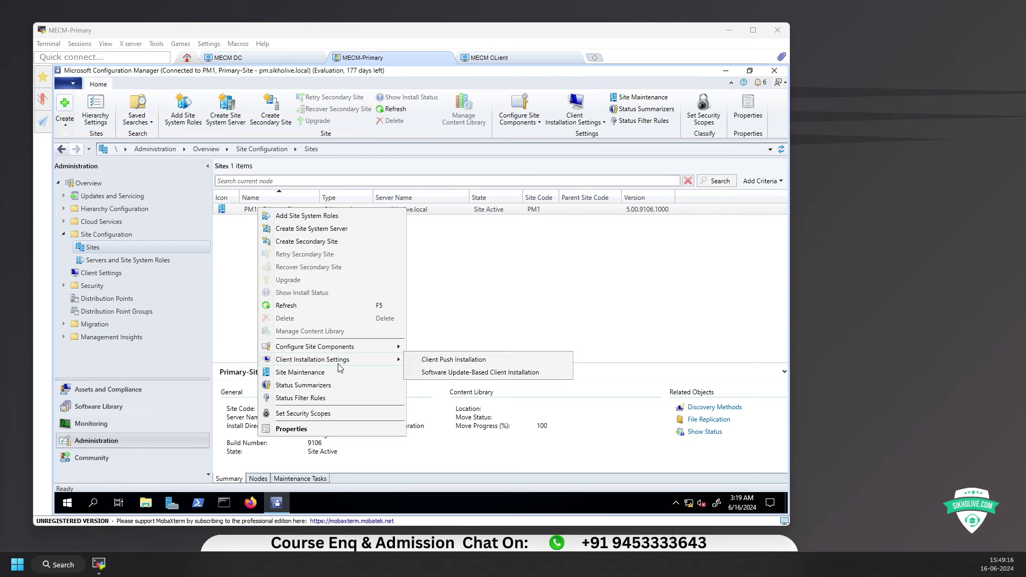
click(456, 362)
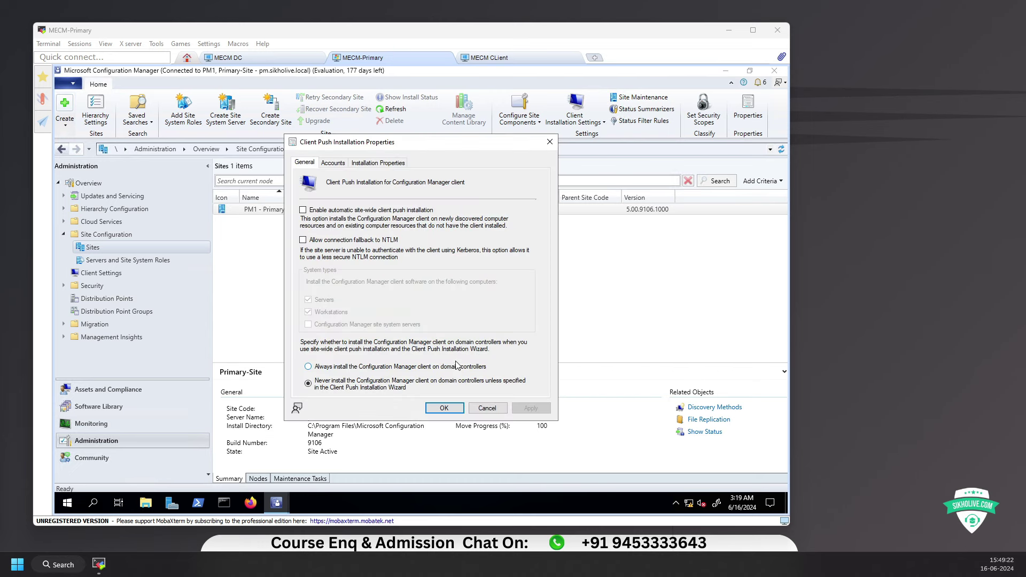
click(342, 211)
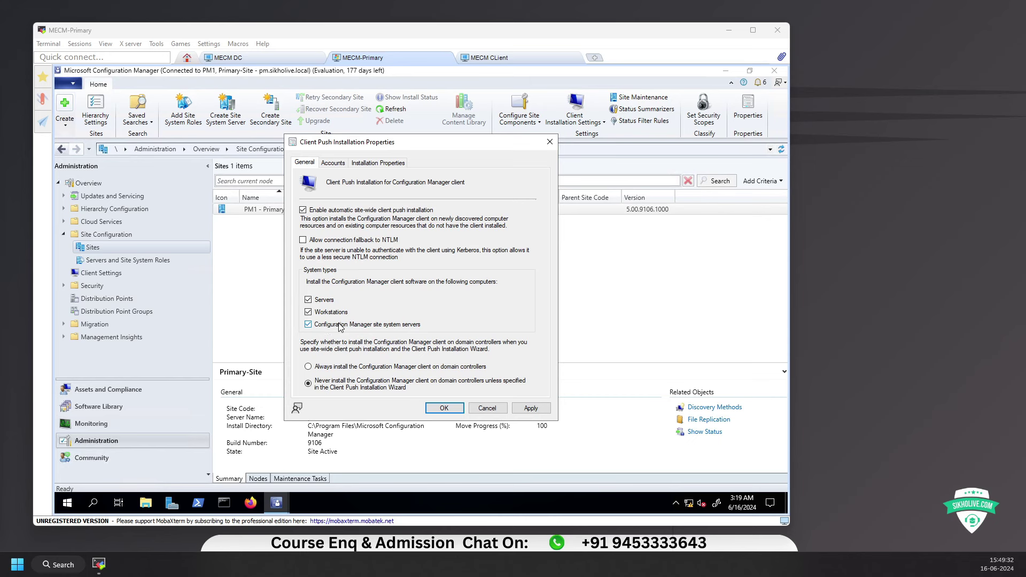
click(326, 371)
click(302, 240)
click(455, 322)
click(333, 164)
click(494, 220)
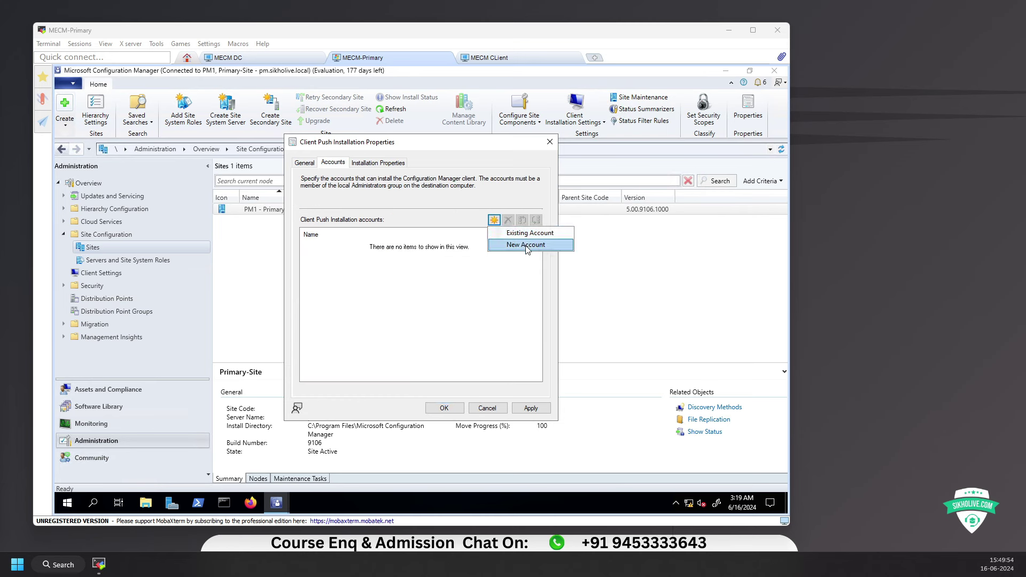
click(514, 234)
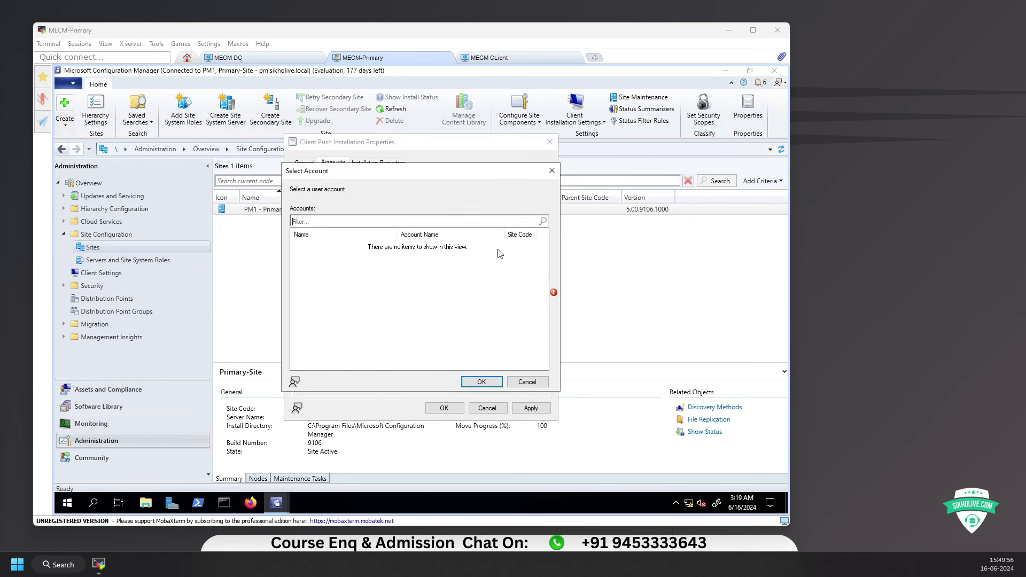
click(542, 221)
click(521, 384)
- Start a new client push installation account and pick pmuser1 from the sikholive.local domain users
click(495, 220)
click(513, 246)
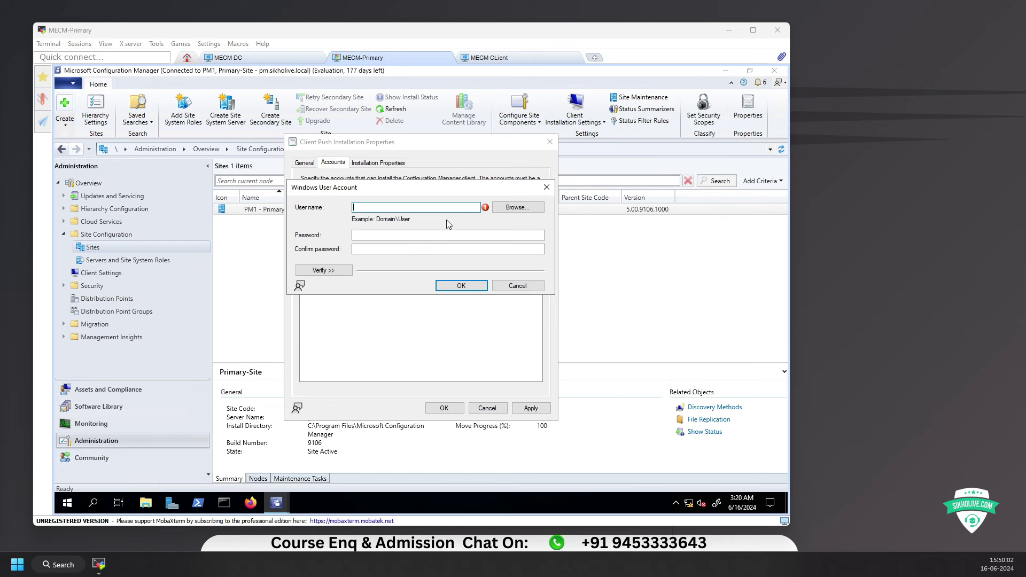
click(516, 207)
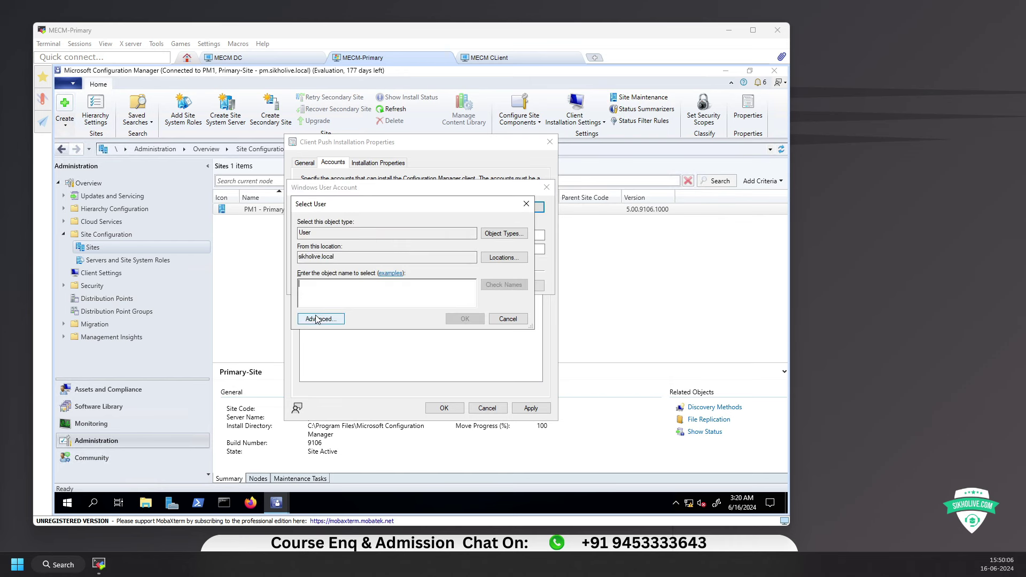
click(320, 319)
click(541, 288)
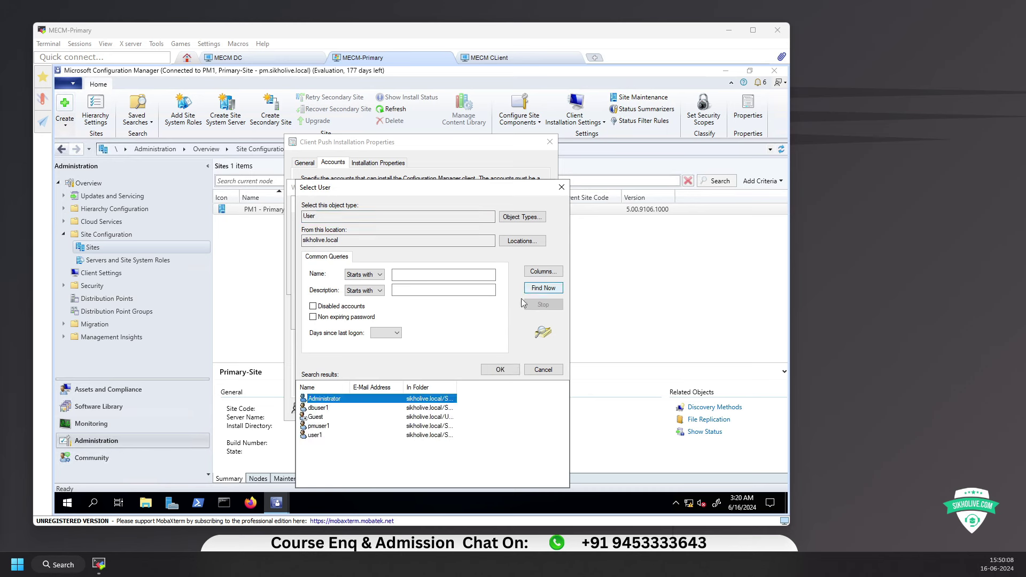
click(320, 426)
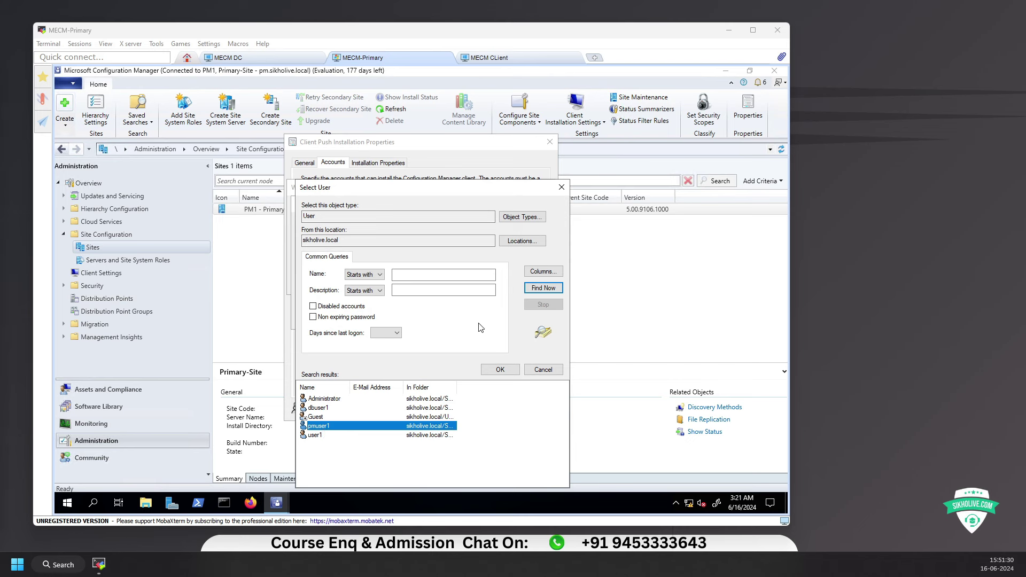
click(499, 370)
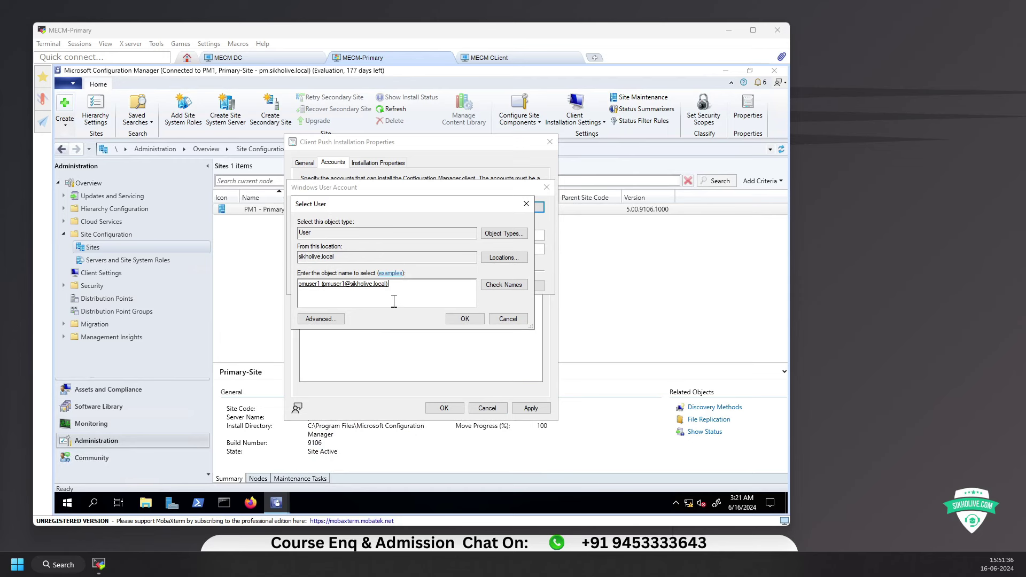
click(465, 319)
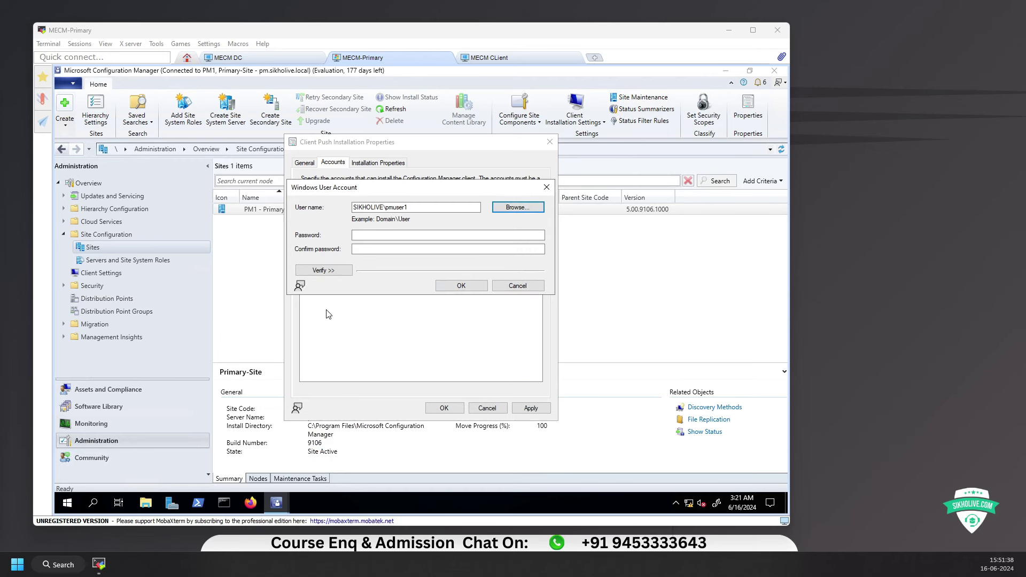
- Enter the account password for the push installation account and confirm it
click(368, 235)
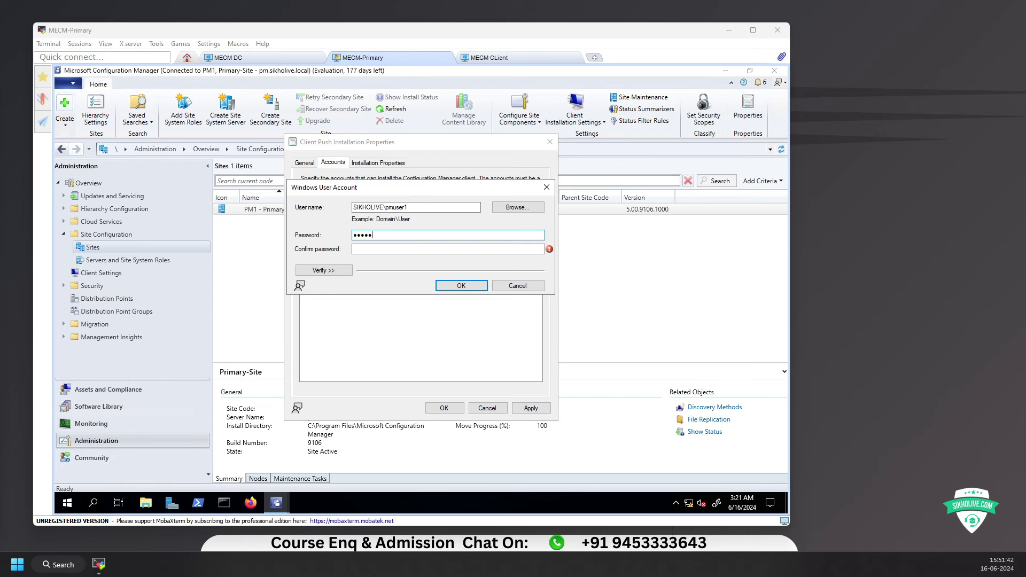
click(448, 249)
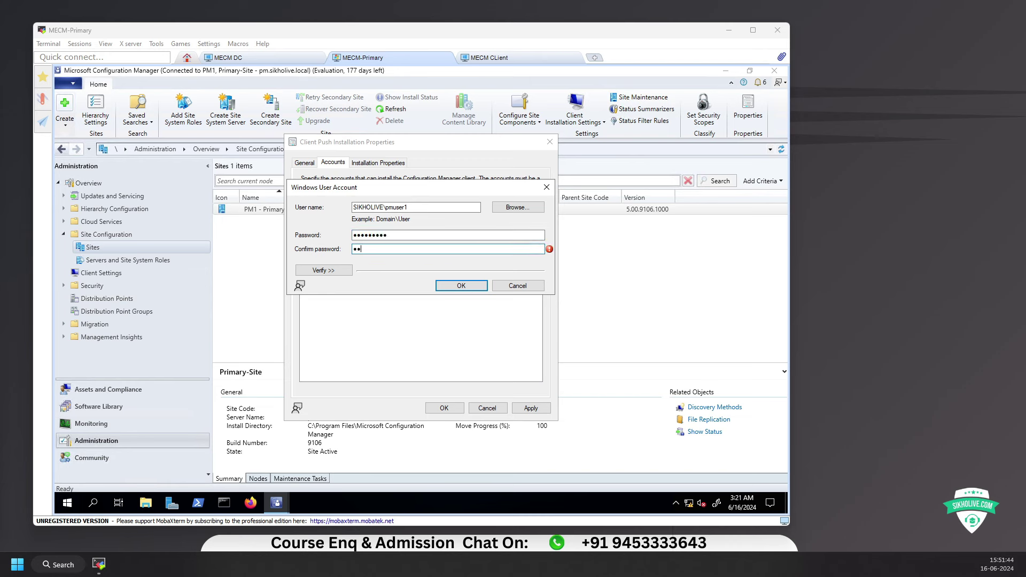
text(*********)
- Expand the account verification options and keep Network Share as the data source
click(336, 271)
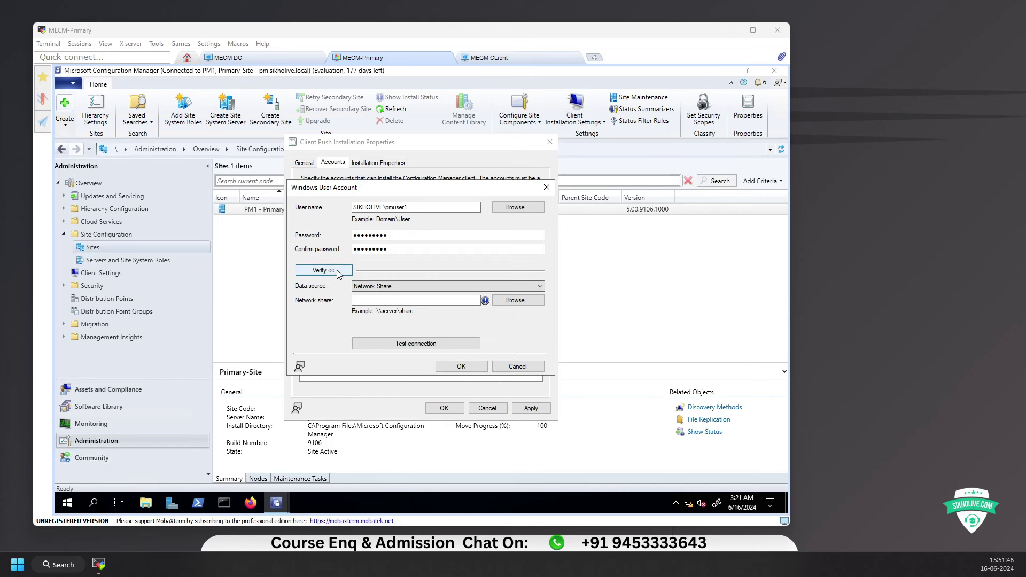
click(405, 289)
click(408, 286)
click(436, 301)
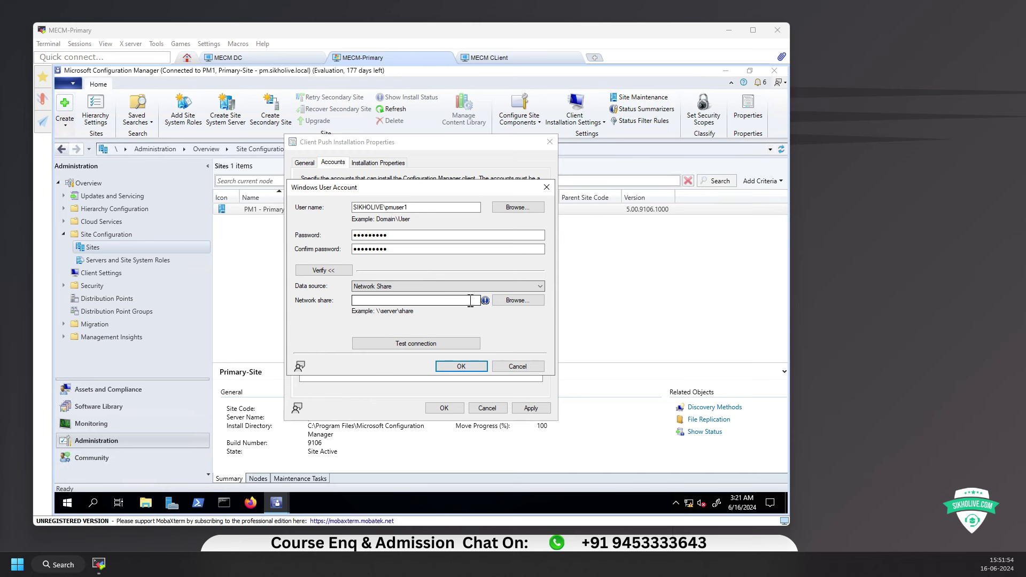
- Create a Desktop folder named "client push install path" and choose it as the network share for verification
click(506, 302)
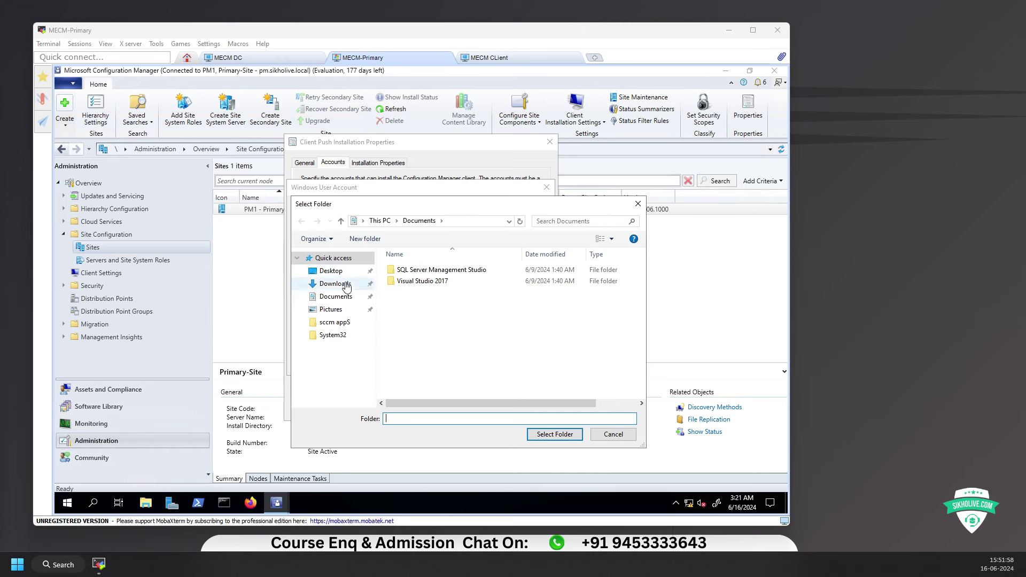
click(331, 271)
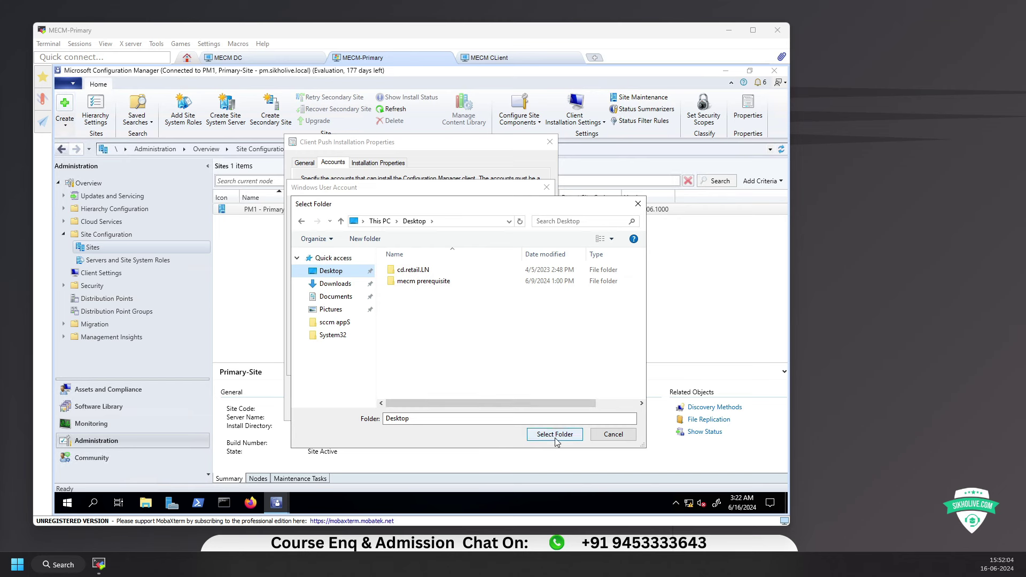
right_click(451, 315)
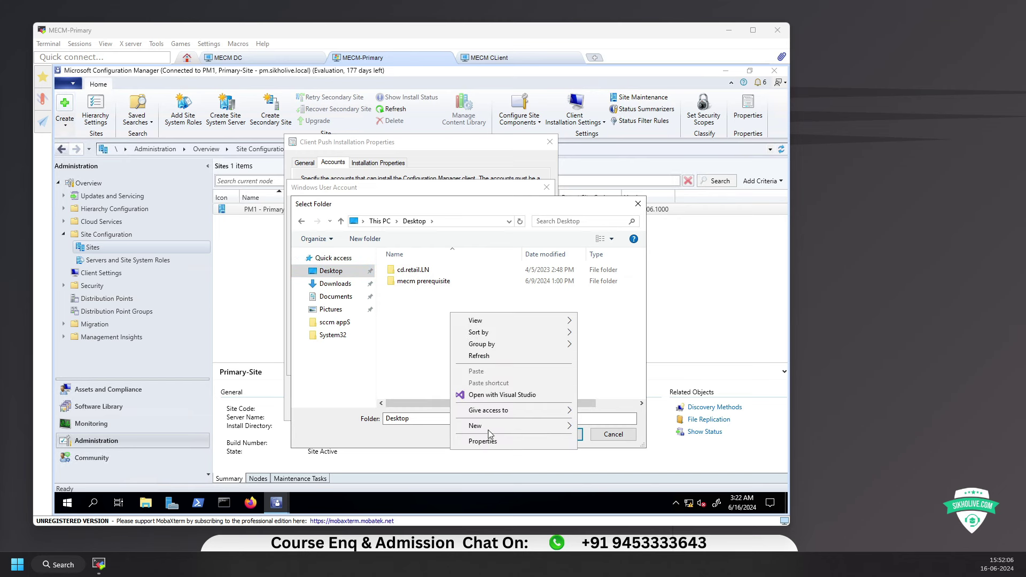
mouse_move(508, 427)
click(603, 428)
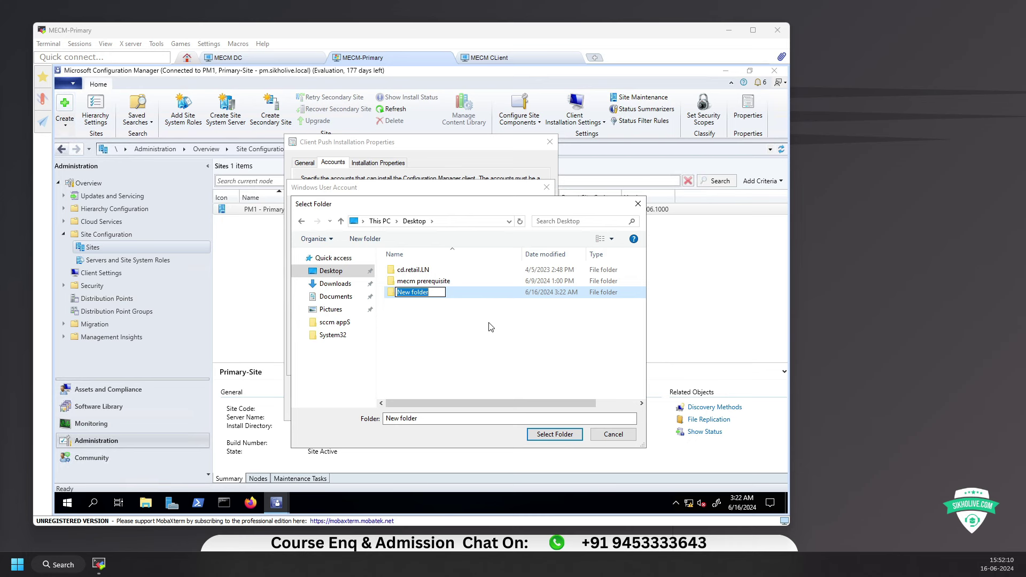
text(client push install path)
click(491, 327)
click(458, 293)
click(555, 434)
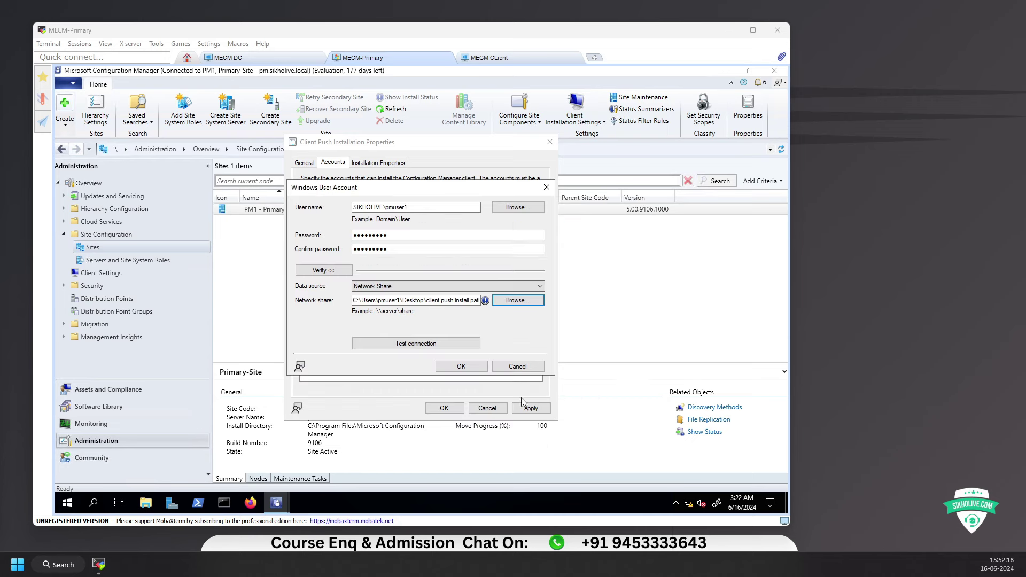
- Check the server's network shares at \\192.168.100.120 for the client push install folder
drag(364, 297, 446, 328)
drag(367, 307, 340, 301)
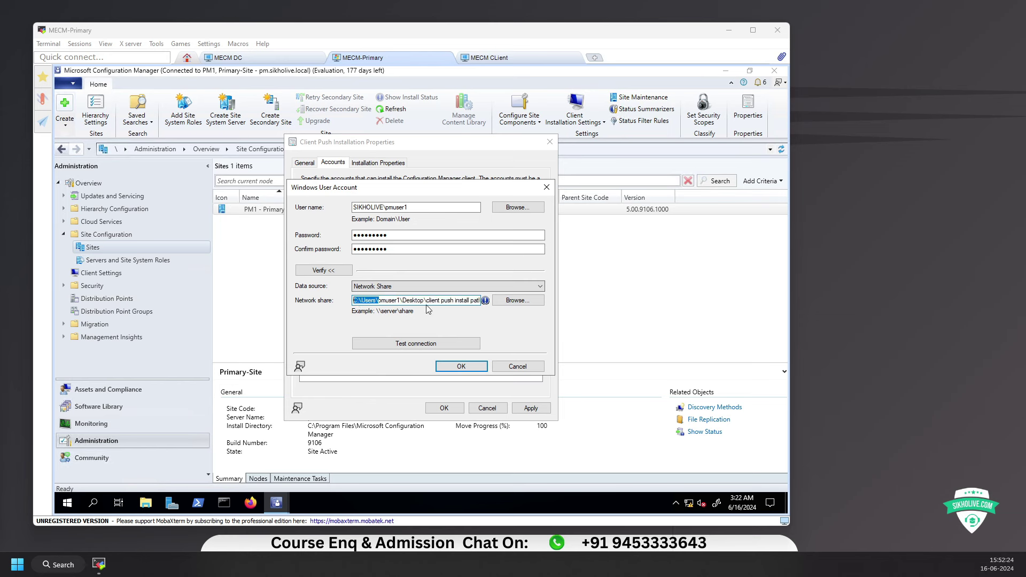
key(super+r)
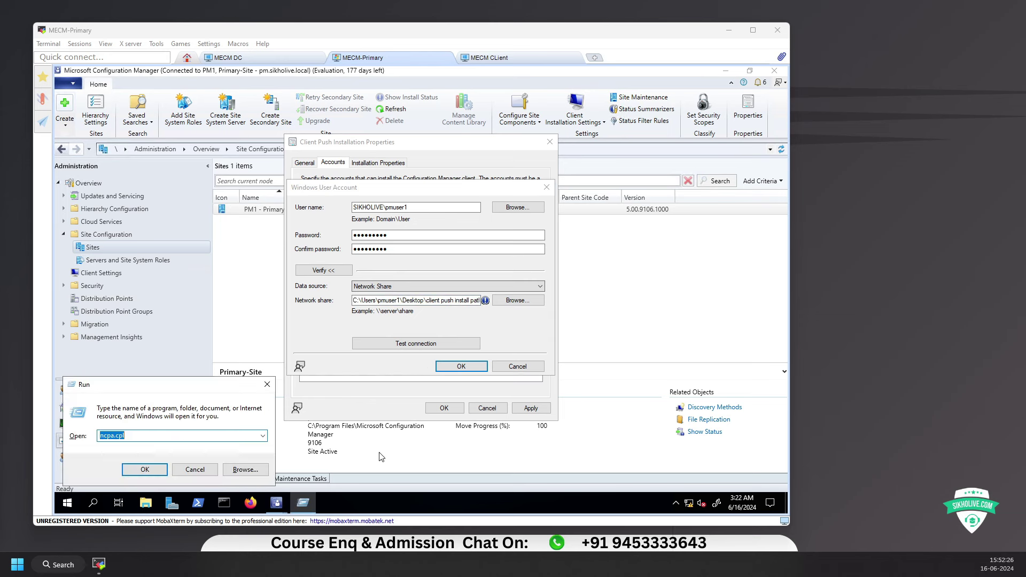
key(BackSpace)
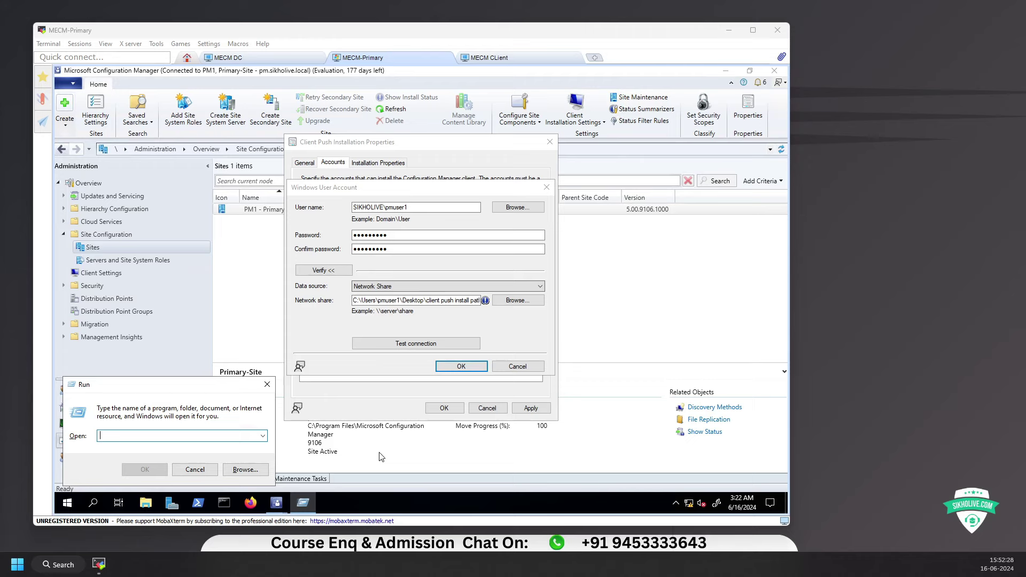
text(\192.168.100.120)
key(Return)
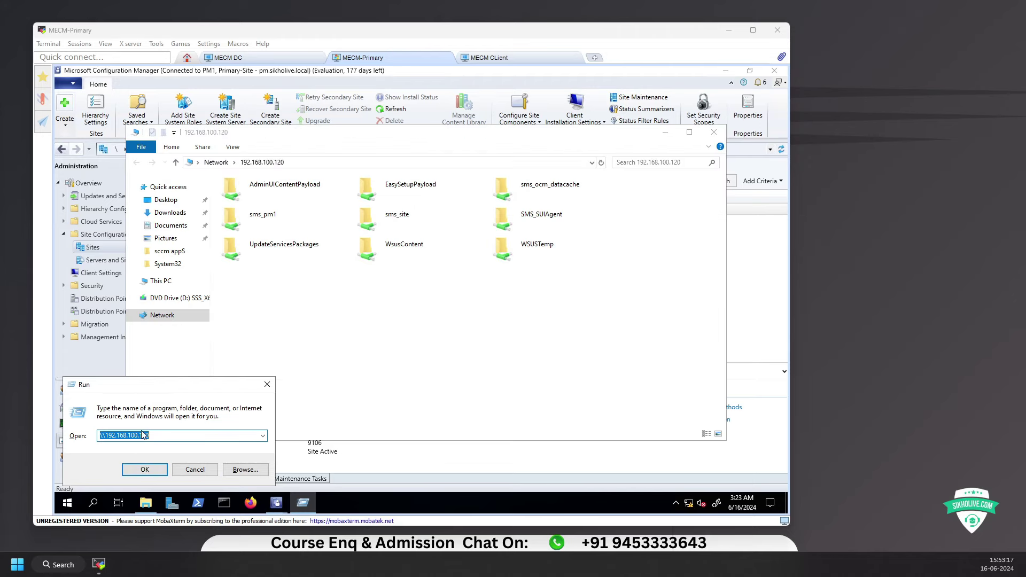
click(160, 437)
double_click(157, 437)
click(358, 303)
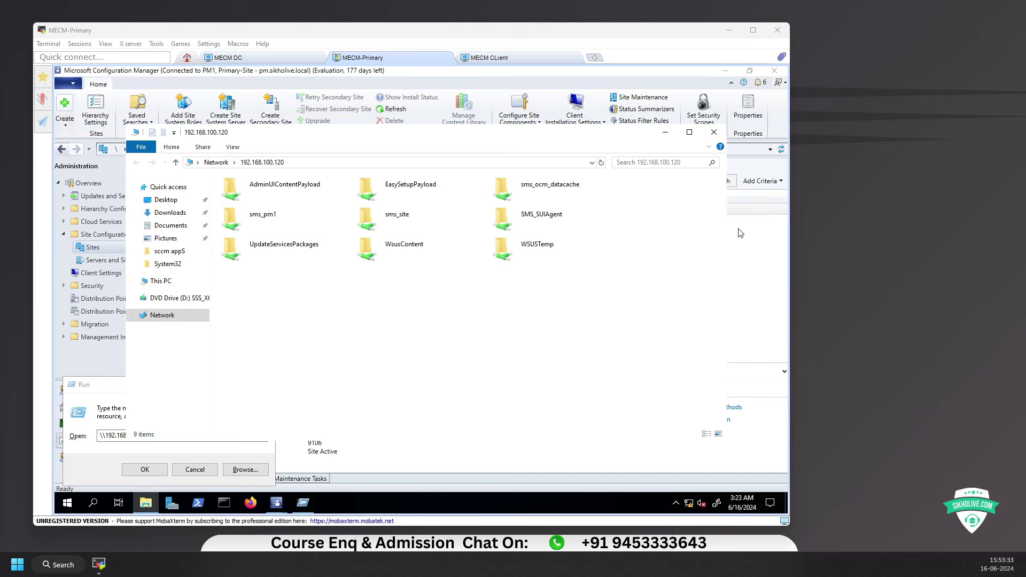
click(713, 132)
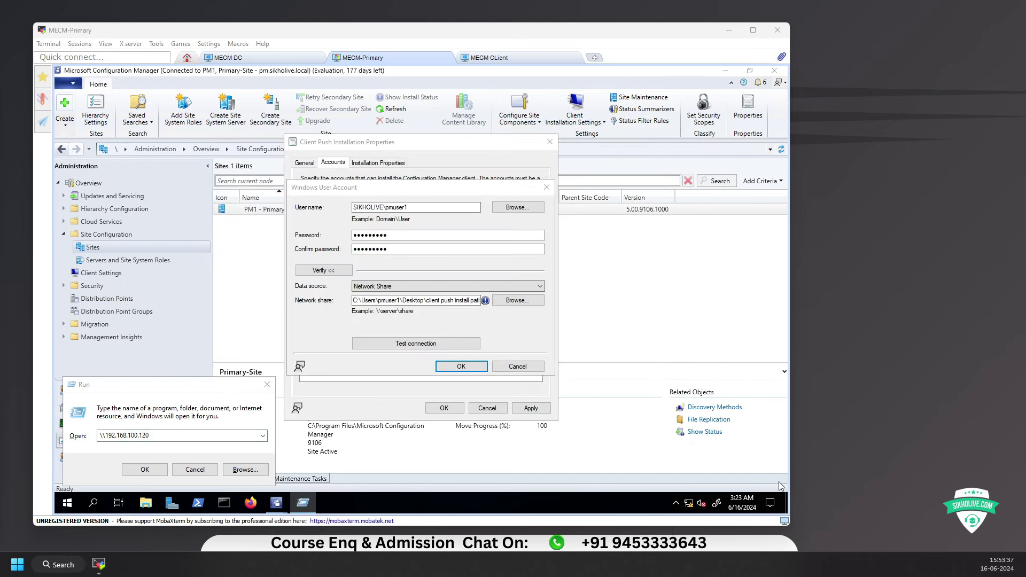
- Open the sharing settings of the "client push install path" folder on the server's desktop
click(785, 500)
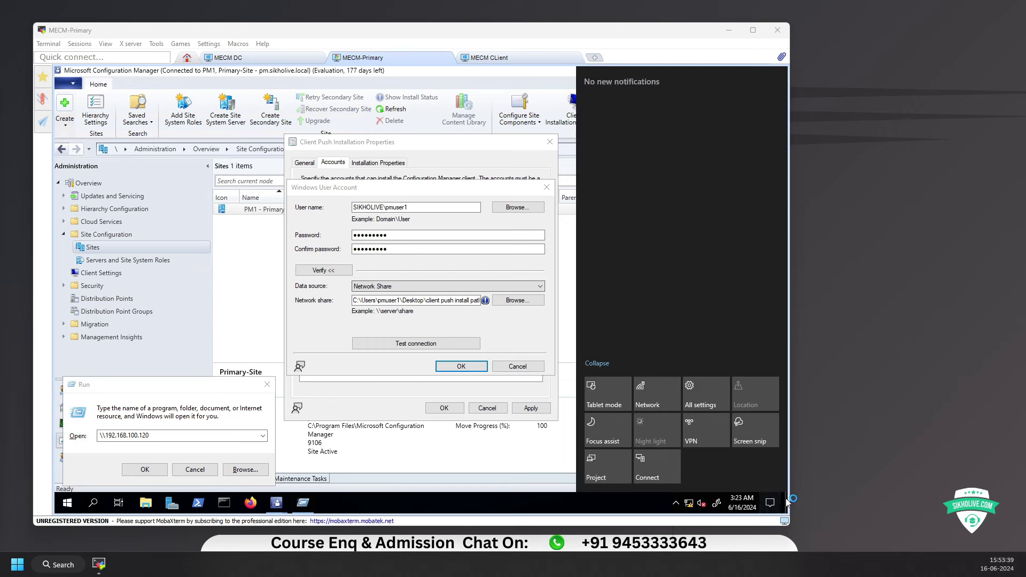
click(785, 499)
right_click(81, 395)
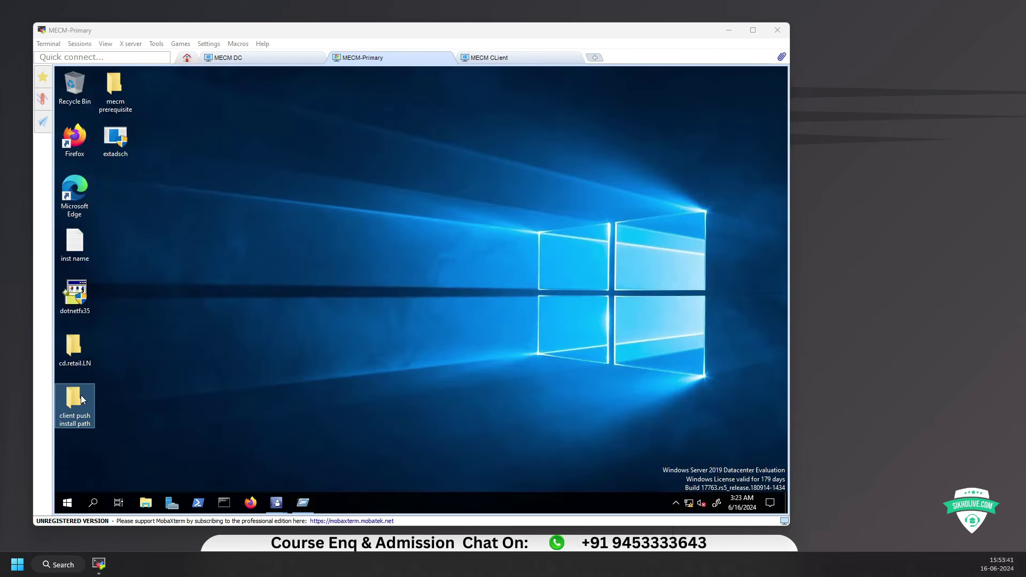
click(113, 386)
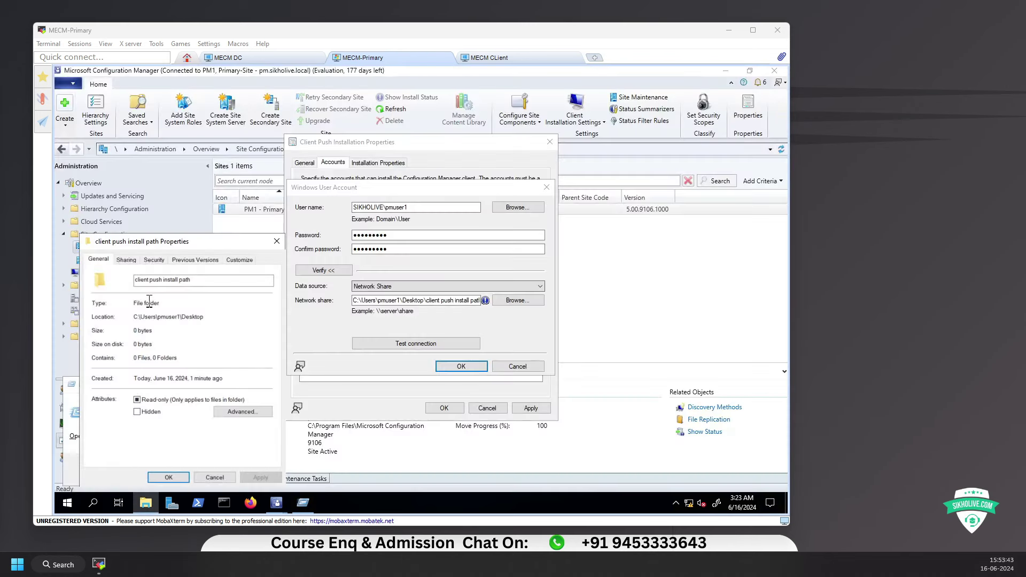
click(127, 259)
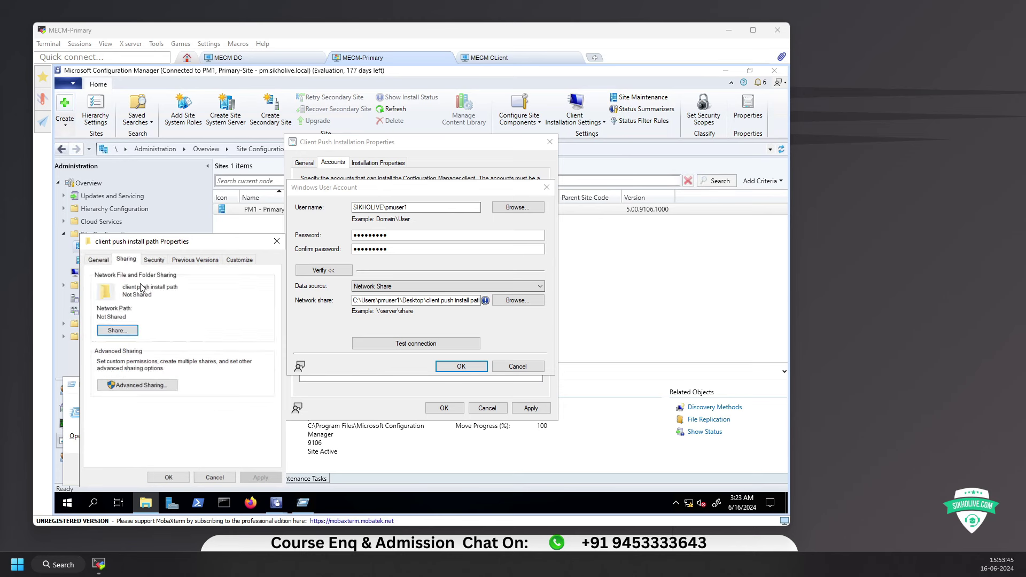
- Share the "client push install path" folder with Everyone on the network
click(124, 331)
click(280, 338)
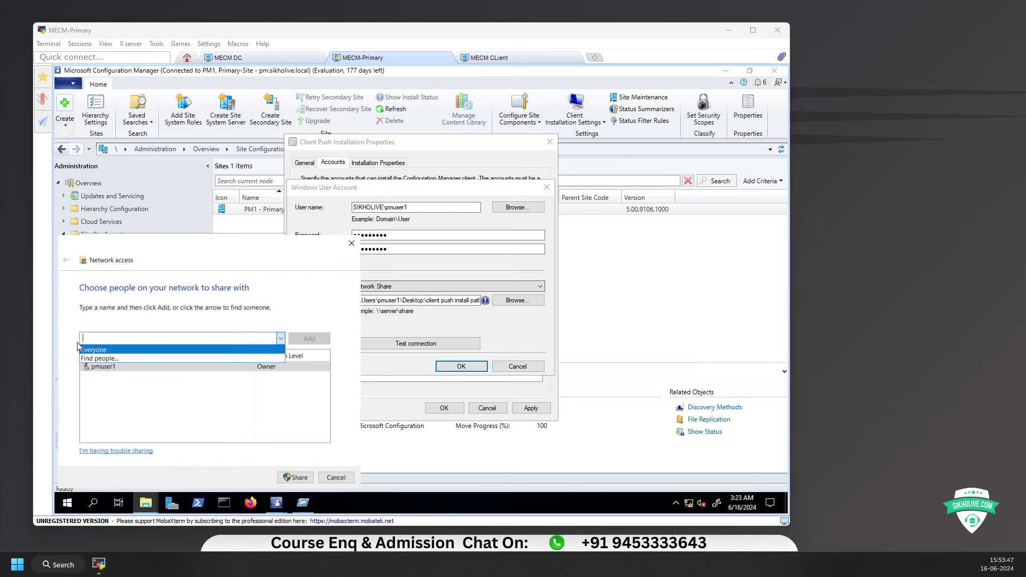
click(95, 349)
click(309, 338)
click(277, 367)
click(315, 378)
click(296, 477)
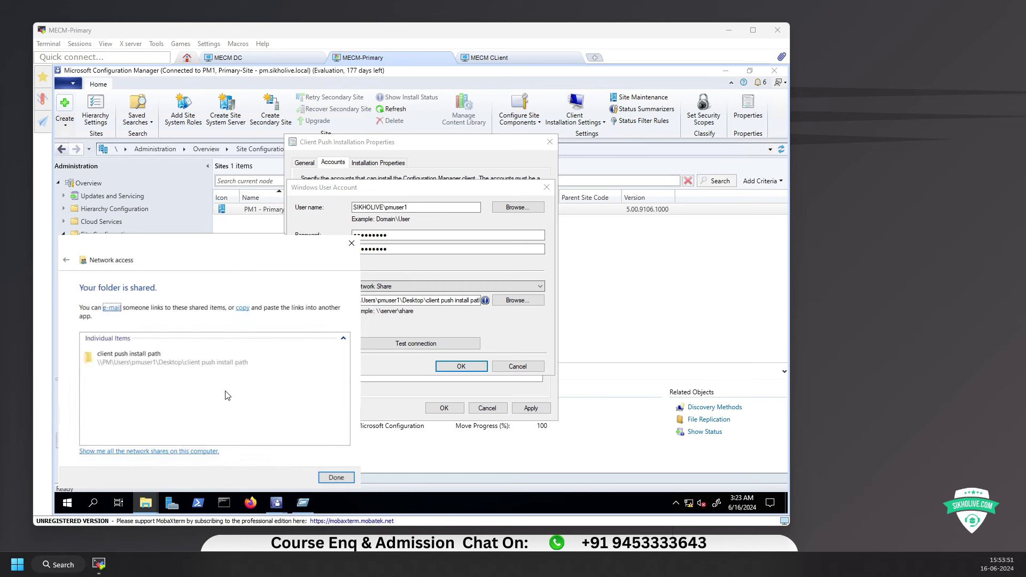
click(329, 475)
- Enable advanced sharing for the "client push install path" folder and allow Everyone Full Control
click(140, 385)
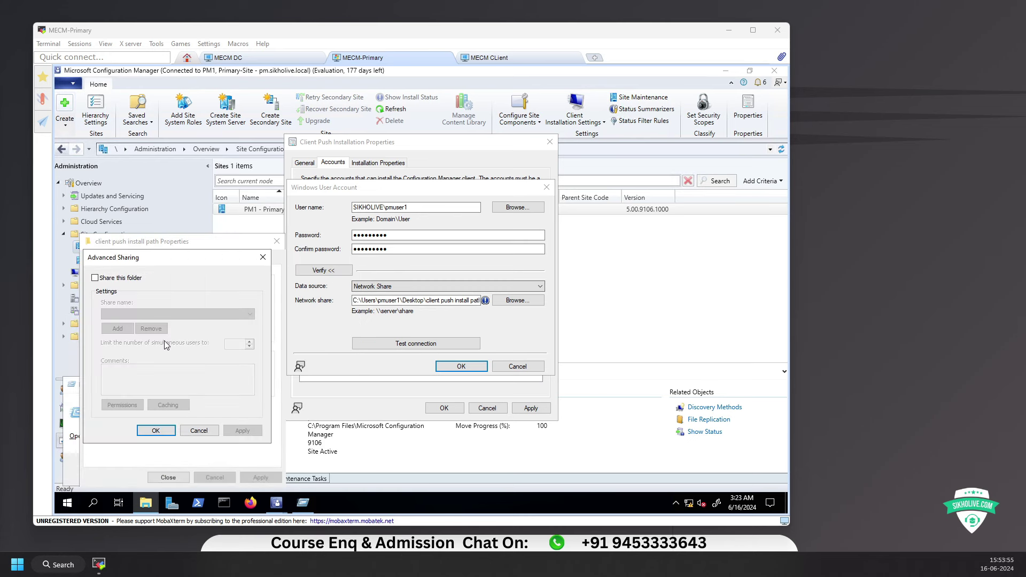
click(99, 280)
click(122, 404)
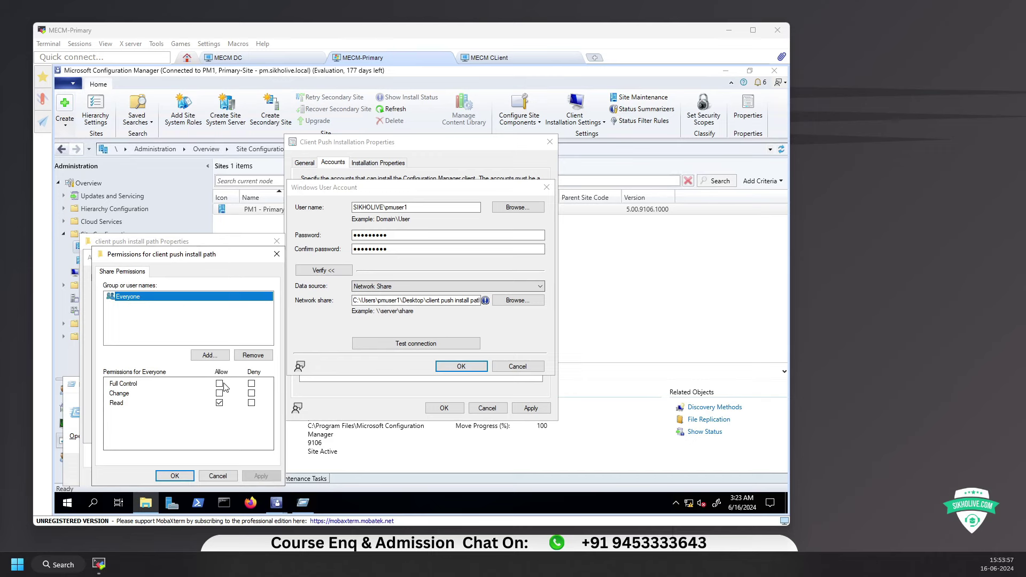
click(219, 383)
click(261, 475)
click(174, 475)
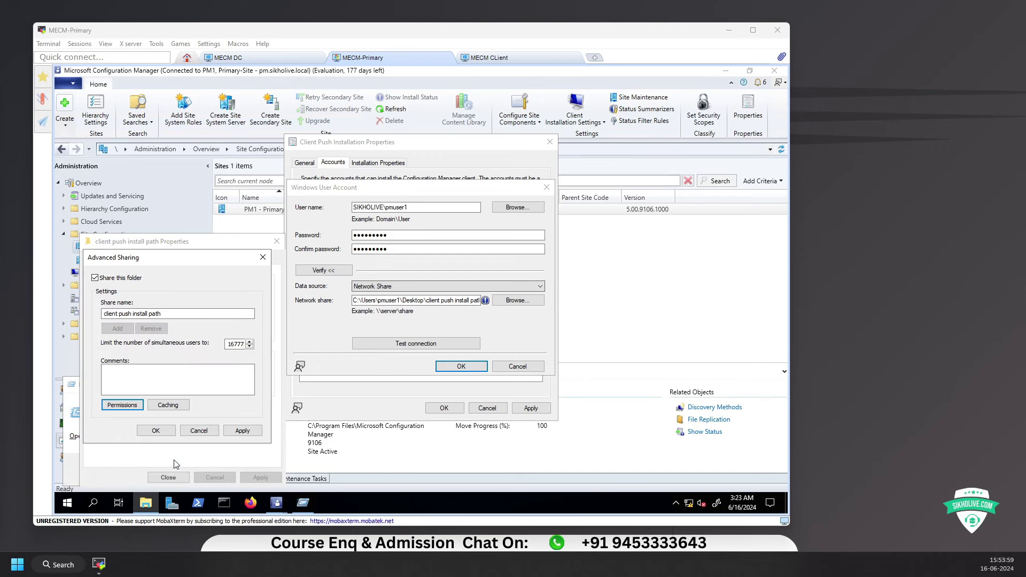
click(242, 430)
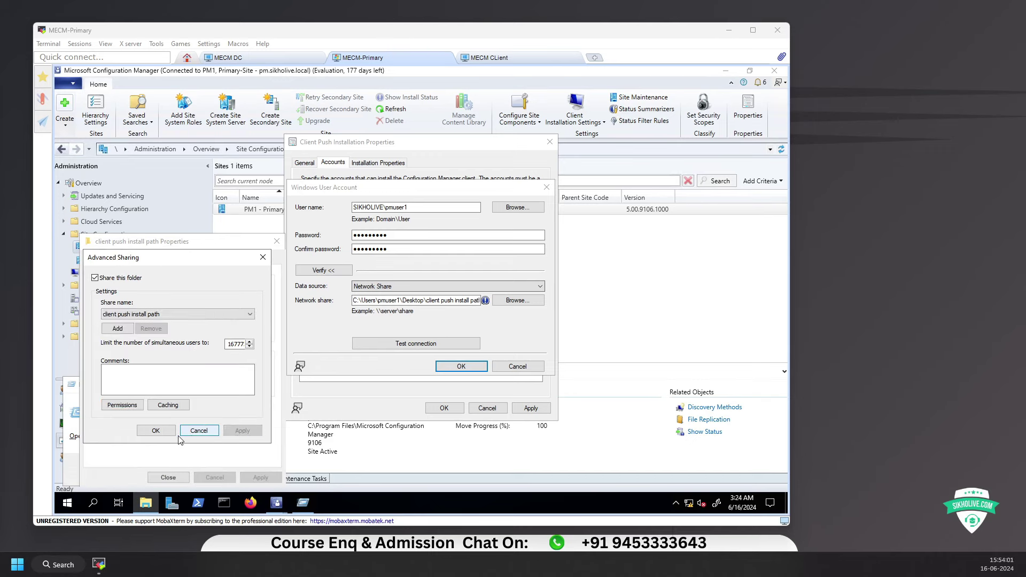
click(156, 430)
click(169, 478)
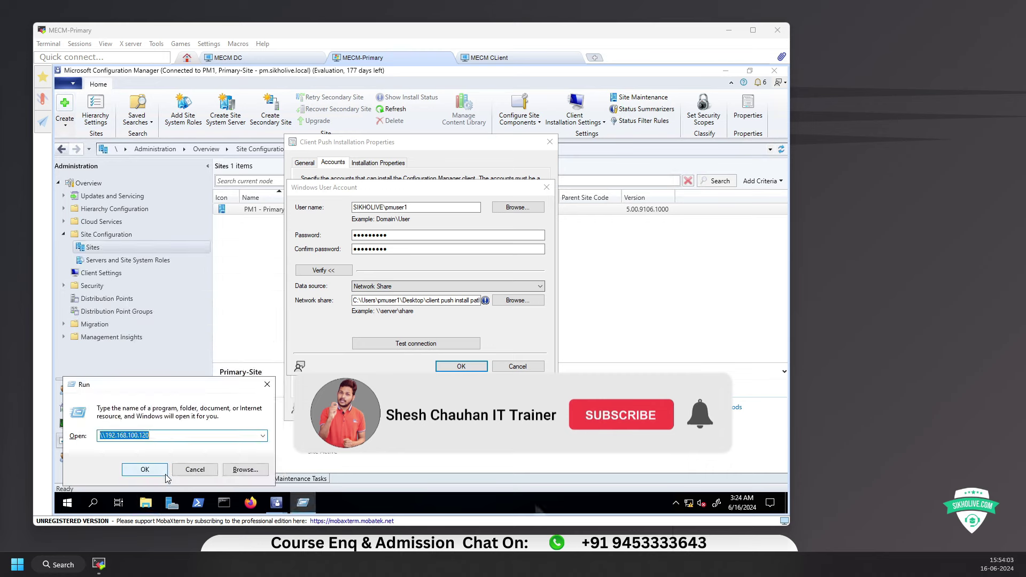
- Open the "client push install path" share on \\192.168.100.120 and copy its network path
click(144, 469)
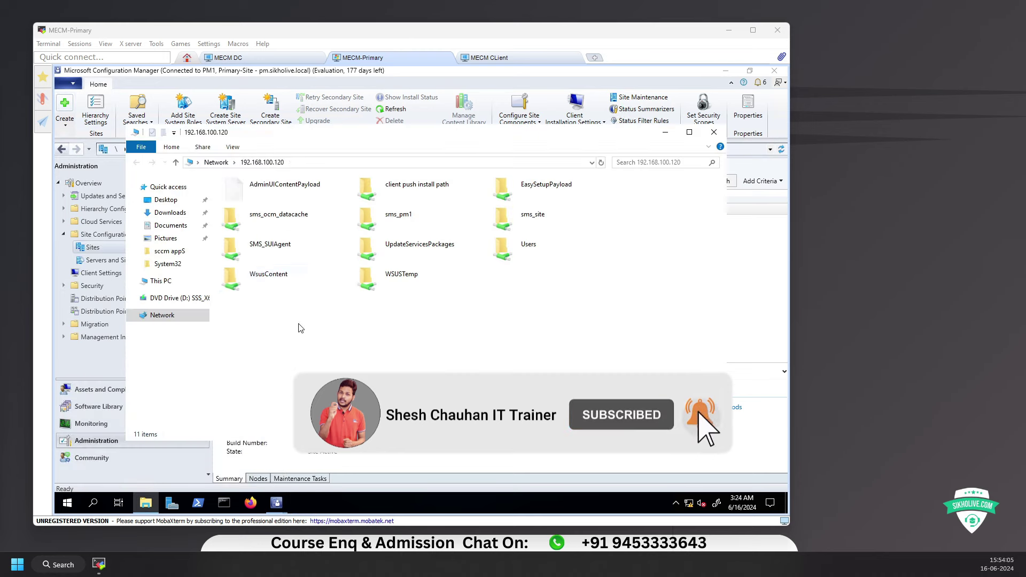
double_click(399, 194)
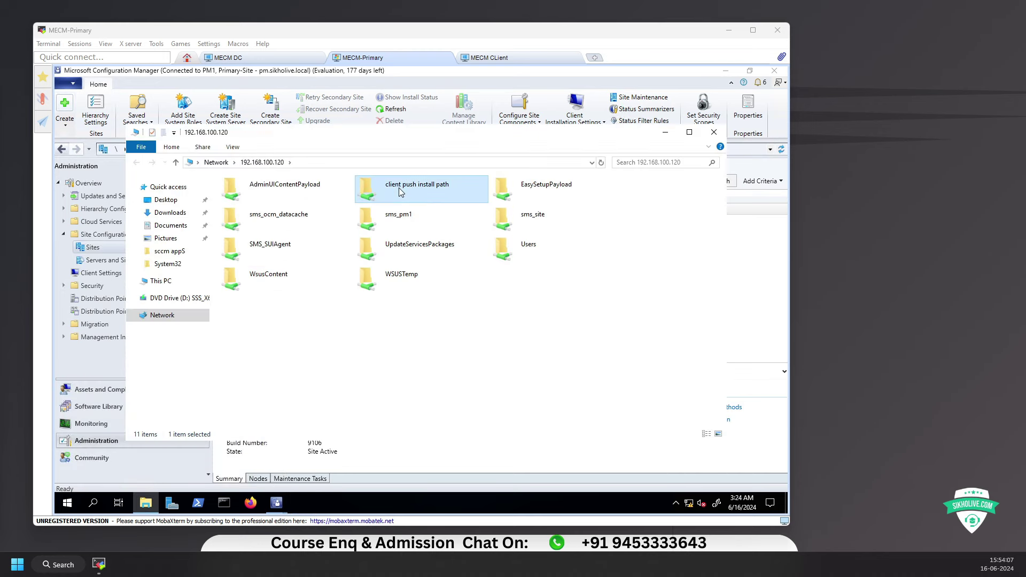
click(382, 163)
key(ctrl+c)
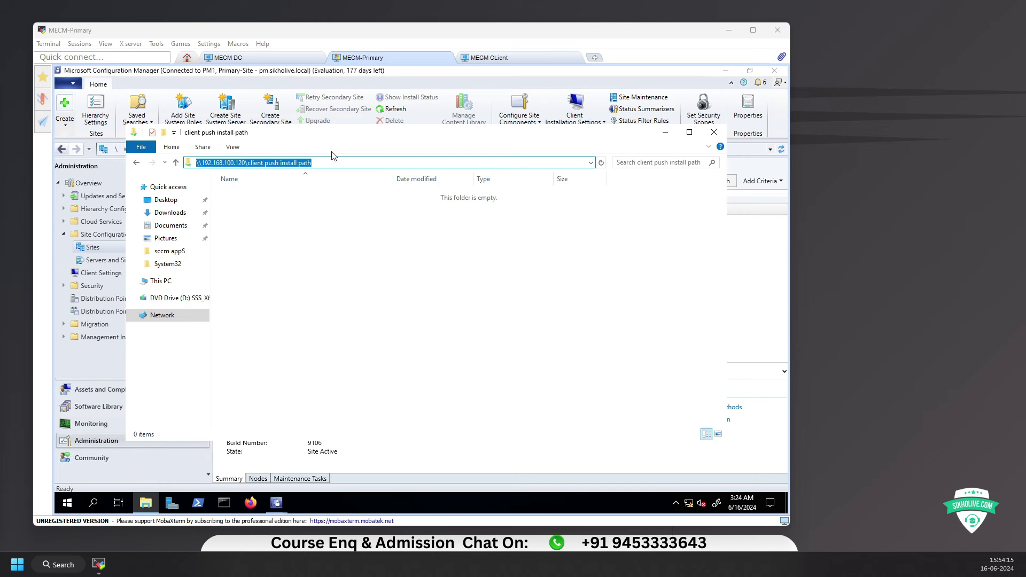
click(713, 134)
- Replace the network share for account verification with \\192.168.100.120\client push install path
click(459, 301)
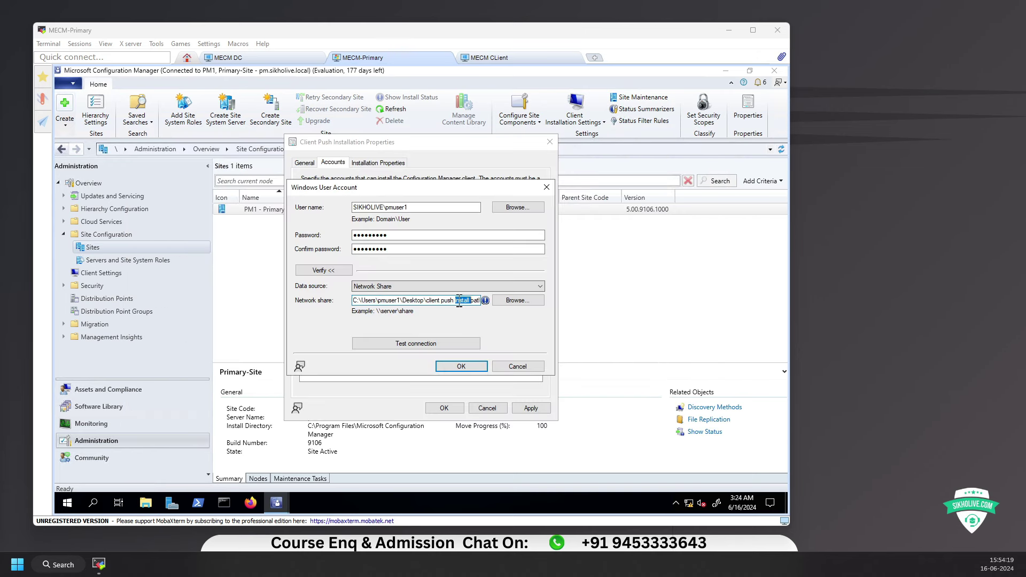
key(End)
text(\\192.168.100)
drag(447, 305, 330, 304)
key(BackSpace)
key(ctrl+a)
key(BackSpace)
key(ctrl+v)
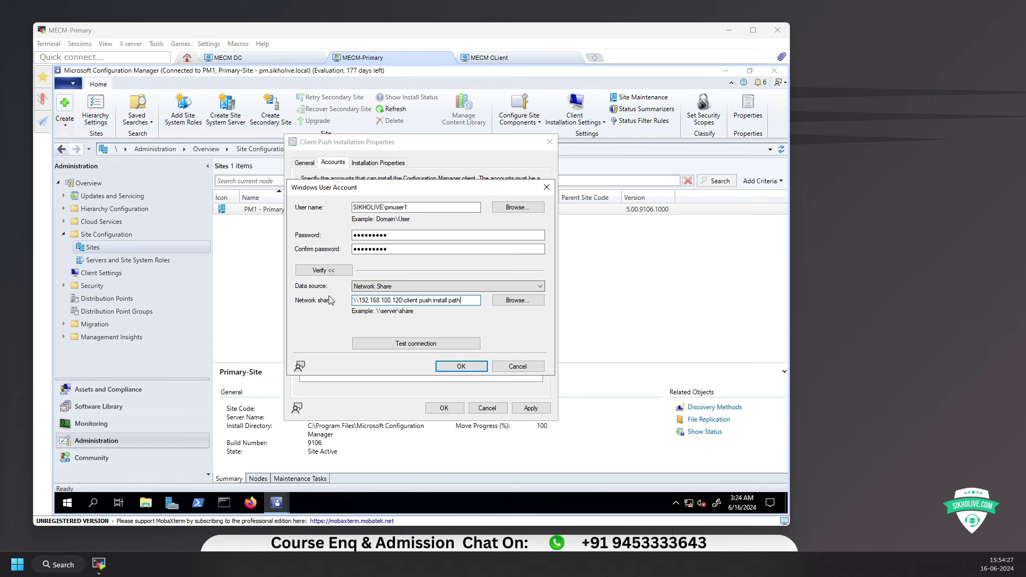
- Test the push account's connection to the network share, then add the account and apply the change
click(434, 342)
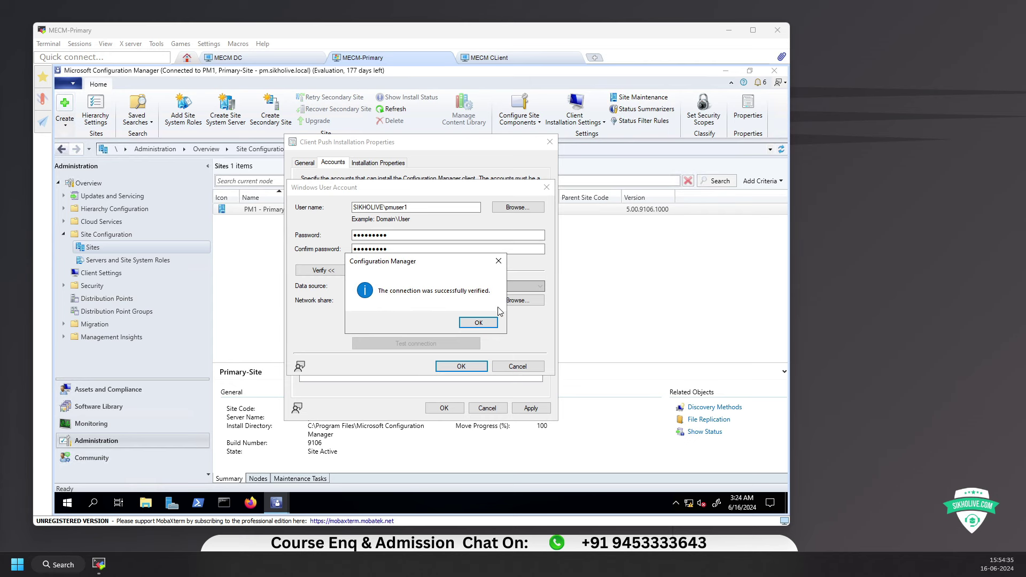
click(479, 326)
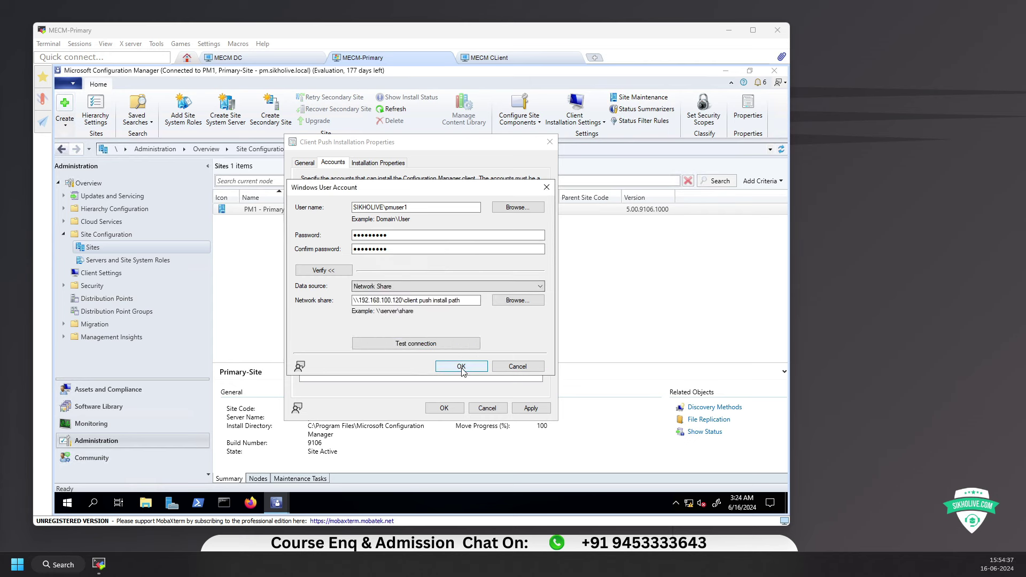
key(Return)
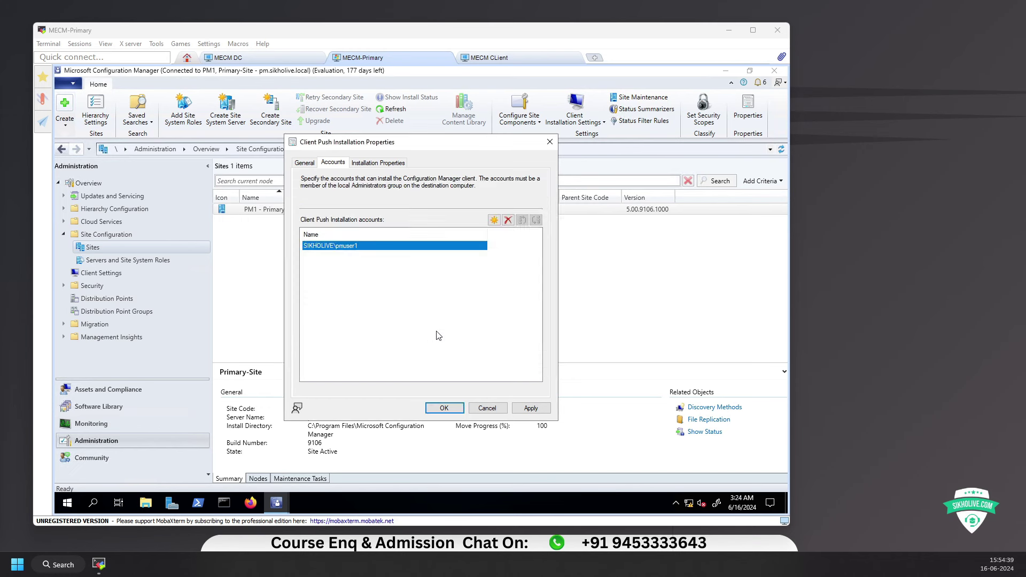
click(530, 408)
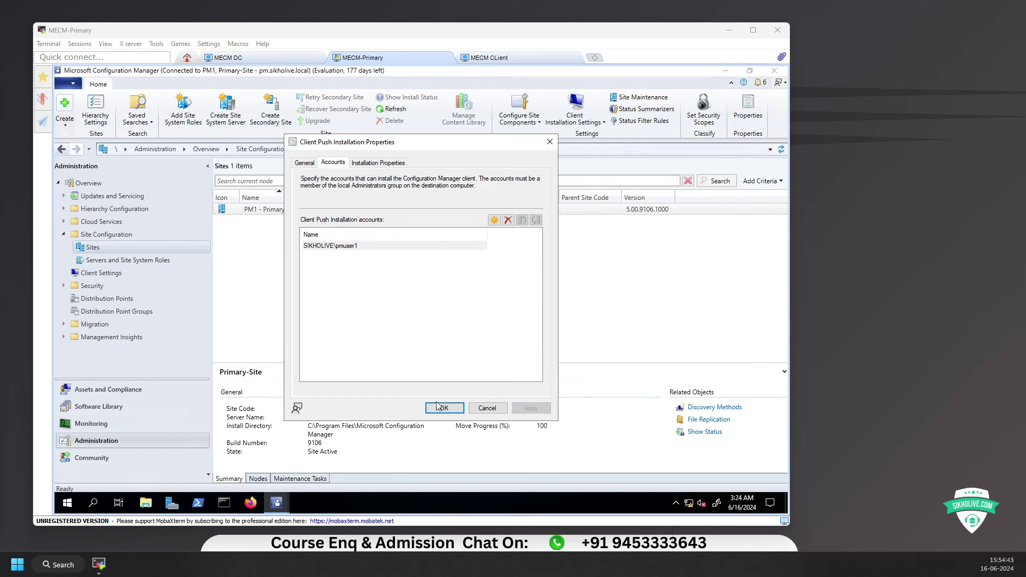
- Review the client installation properties and the list of client push installation accounts
click(383, 165)
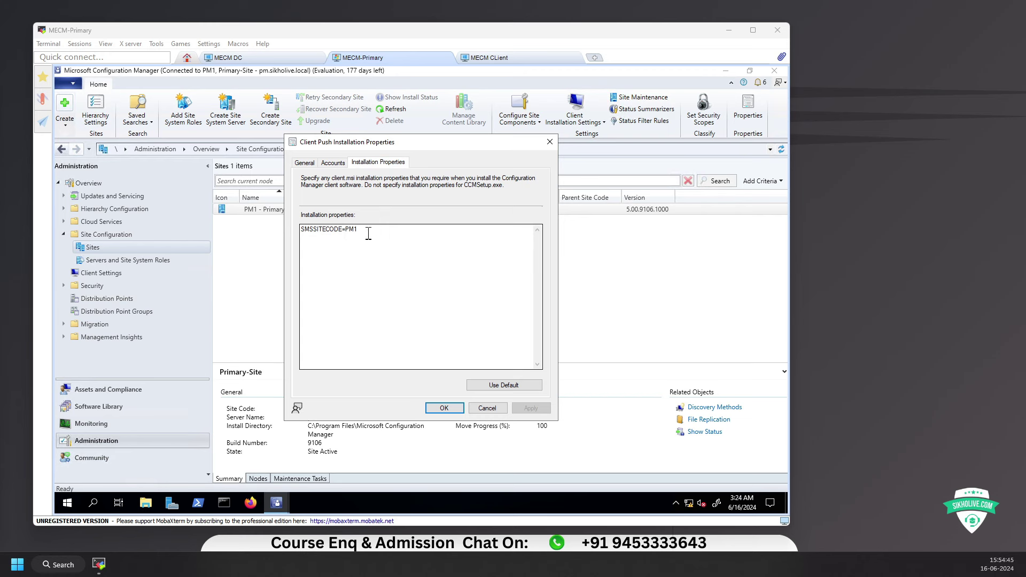
drag(368, 233, 294, 227)
click(332, 162)
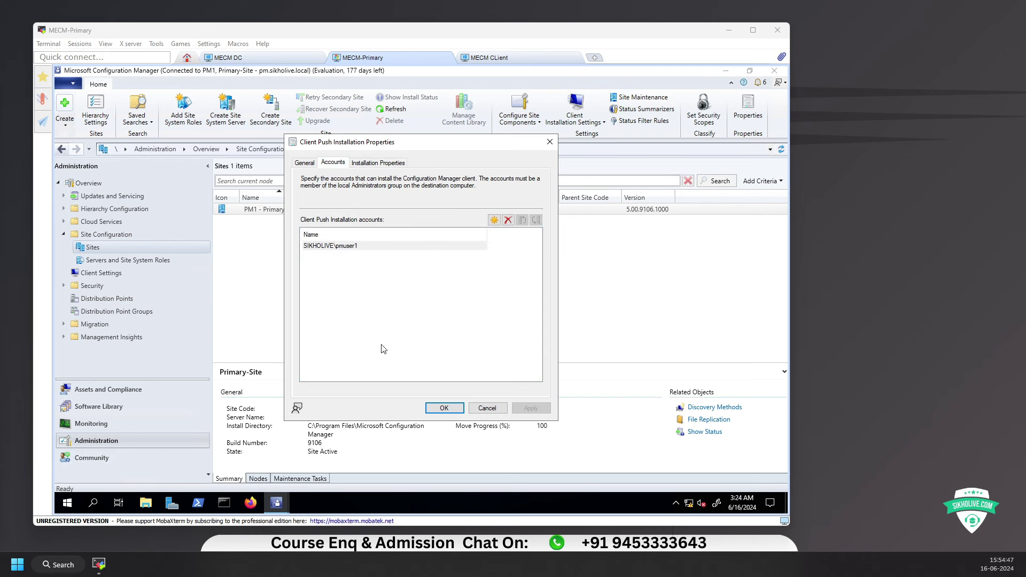
- Accept the client push installation settings and refresh the Sites list
click(444, 408)
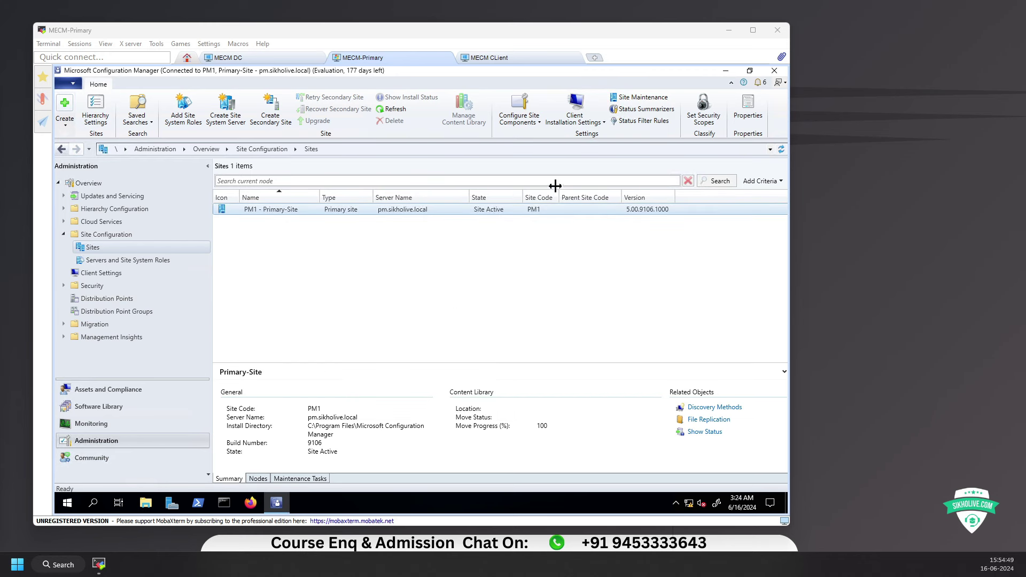
click(781, 149)
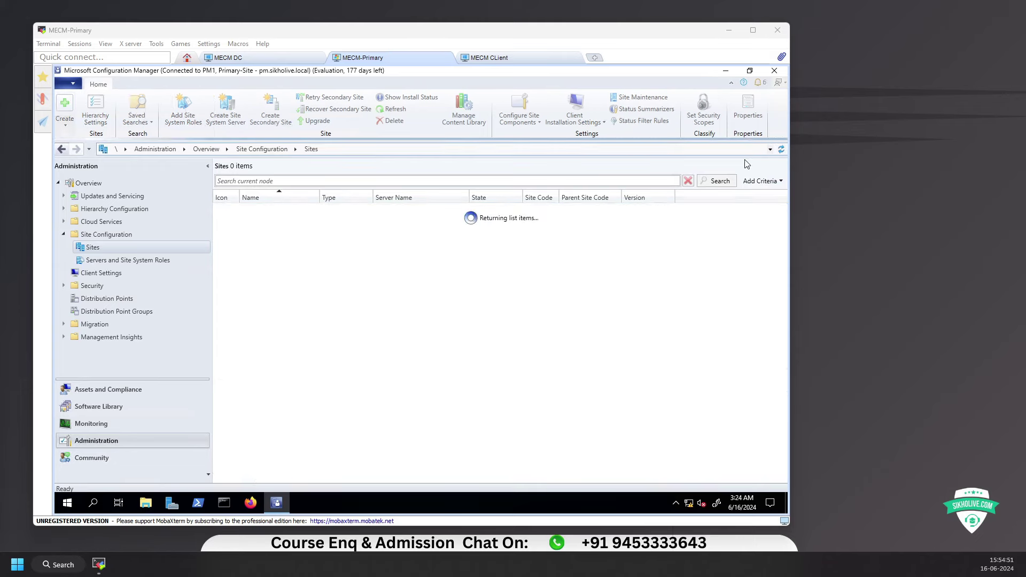
click(355, 210)
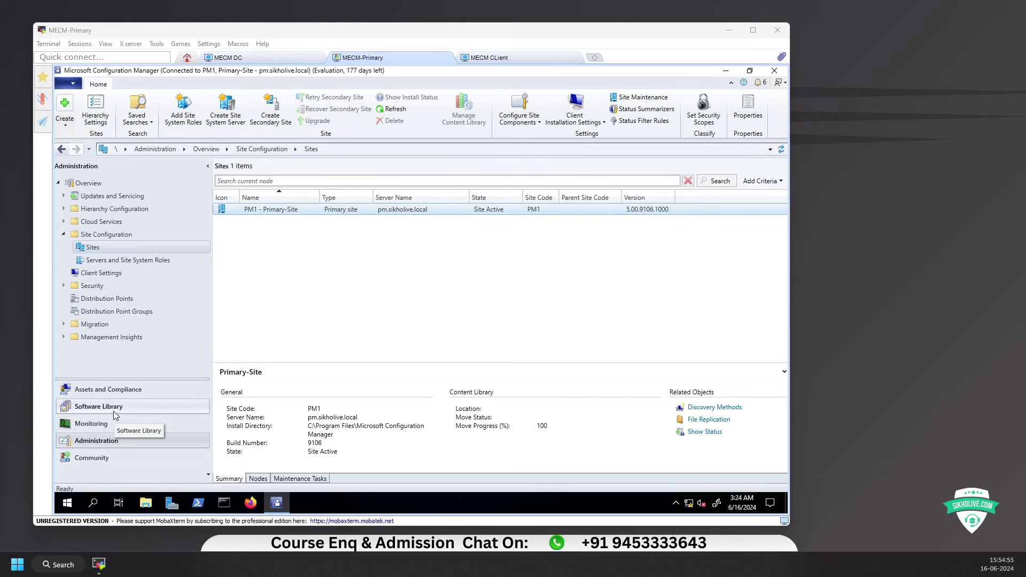
- Install the Configuration Manager client on the CLIENT1 device, using PM1-Primary-Site as the specified installation site
click(106, 391)
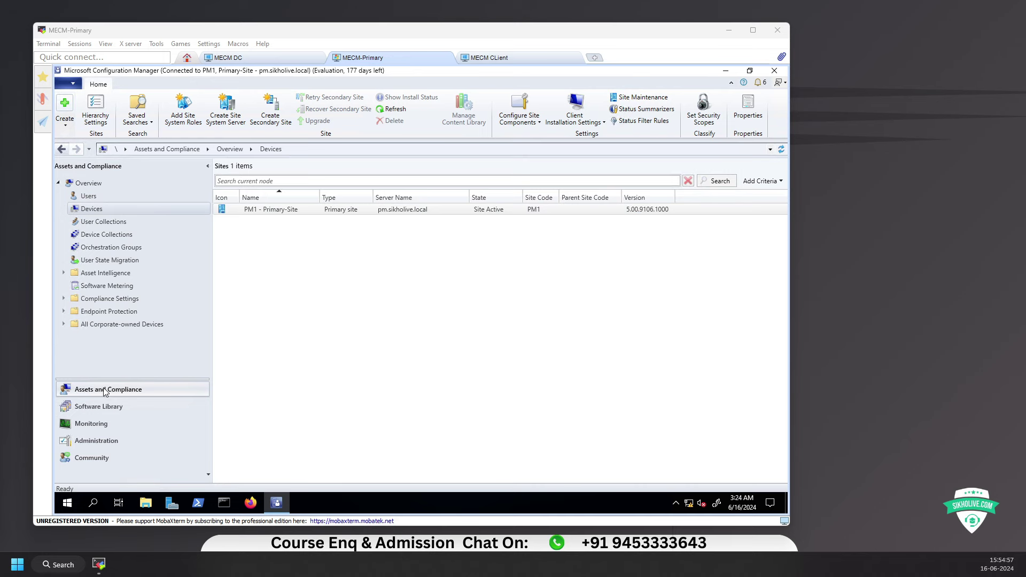
click(269, 209)
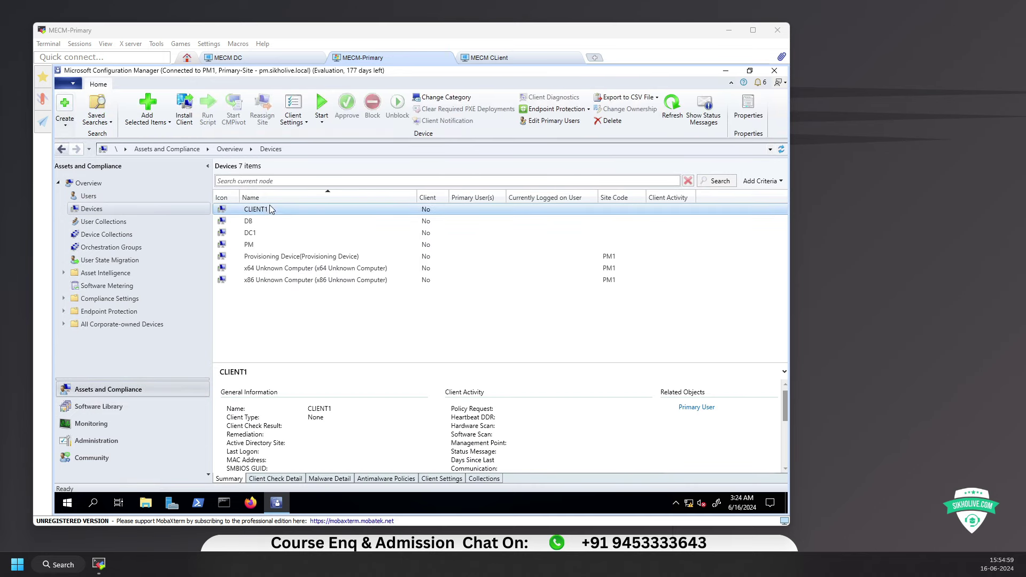
right_click(375, 209)
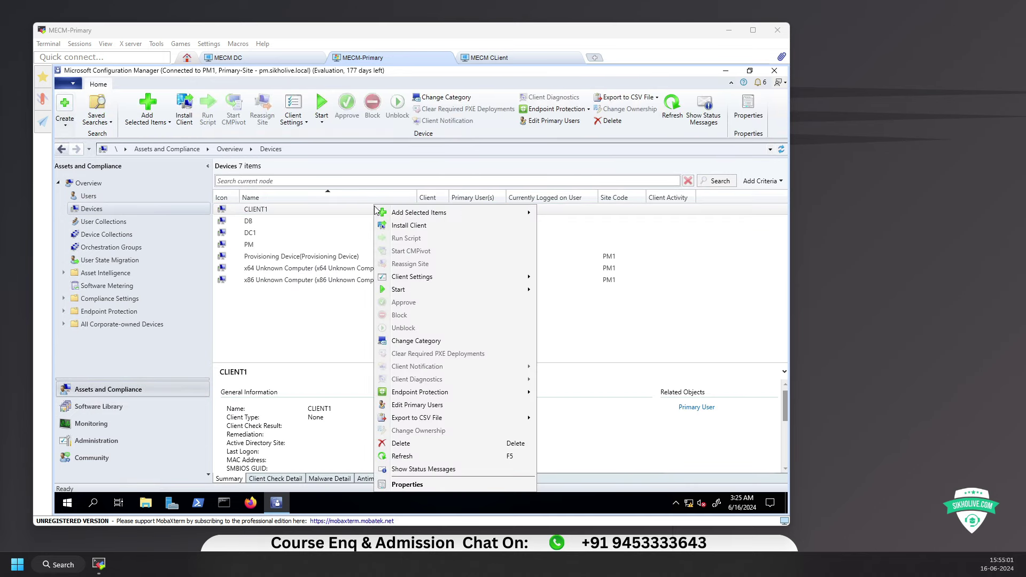
click(419, 226)
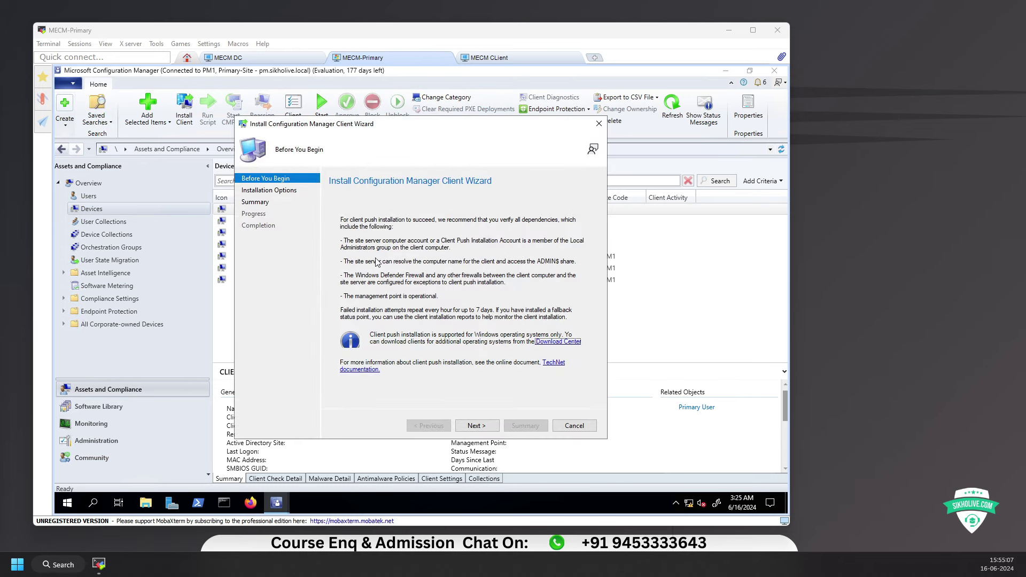
click(477, 426)
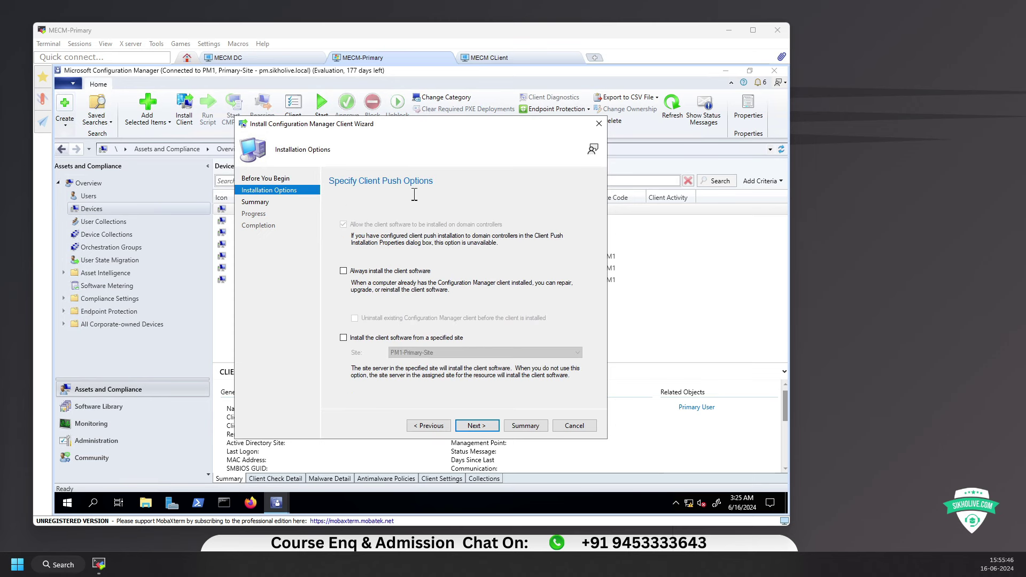
click(344, 339)
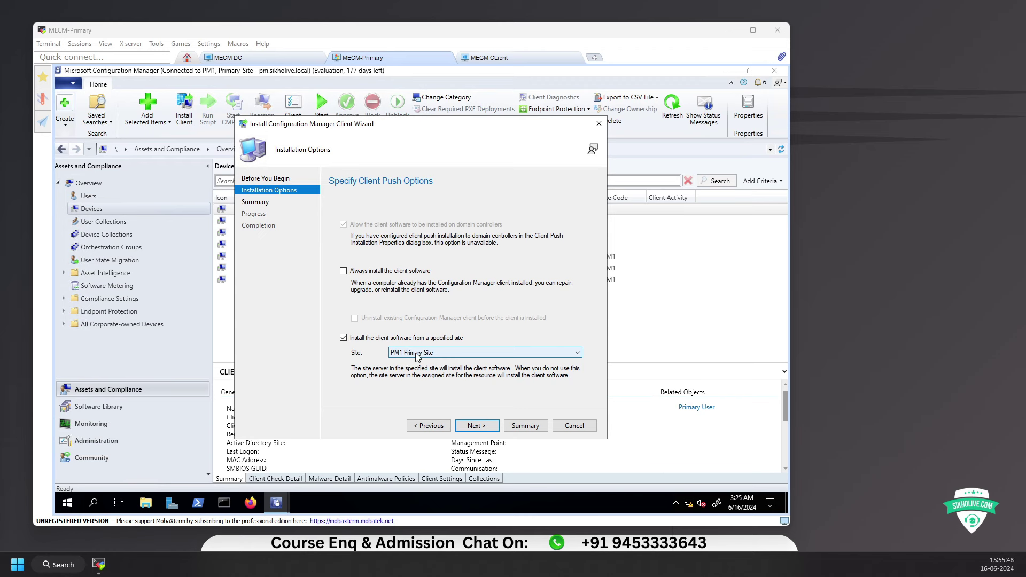
click(480, 424)
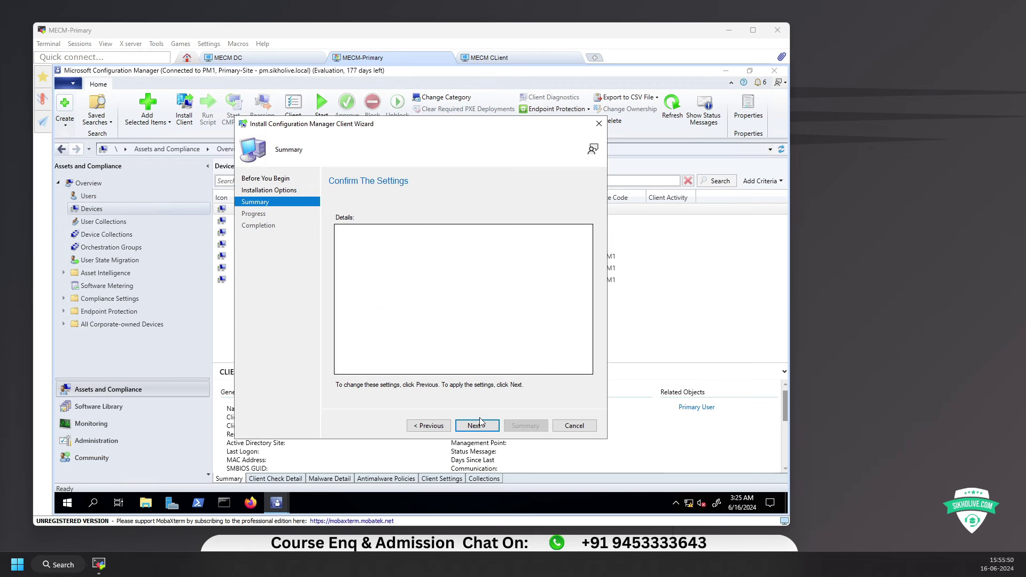
click(476, 426)
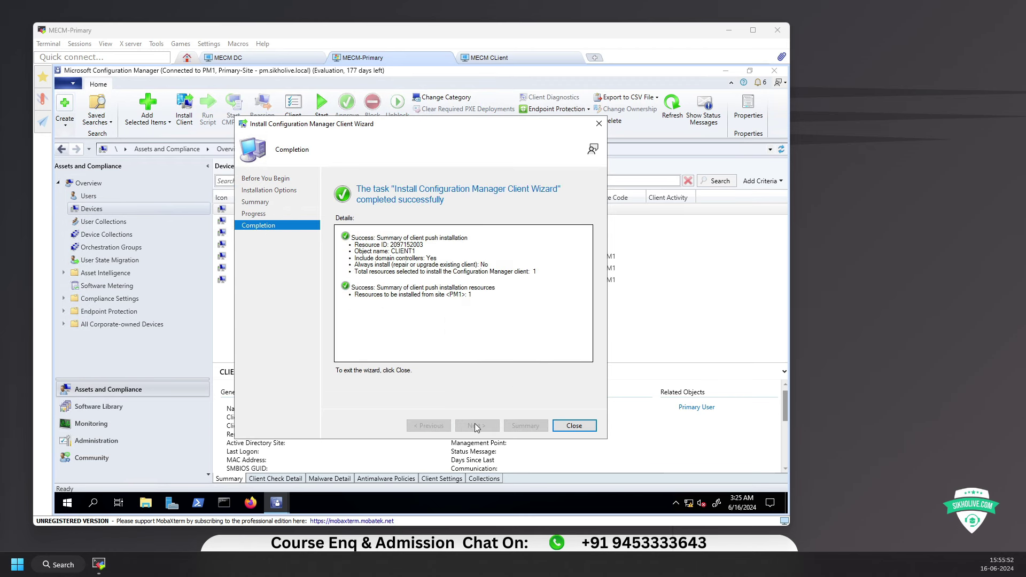
click(572, 426)
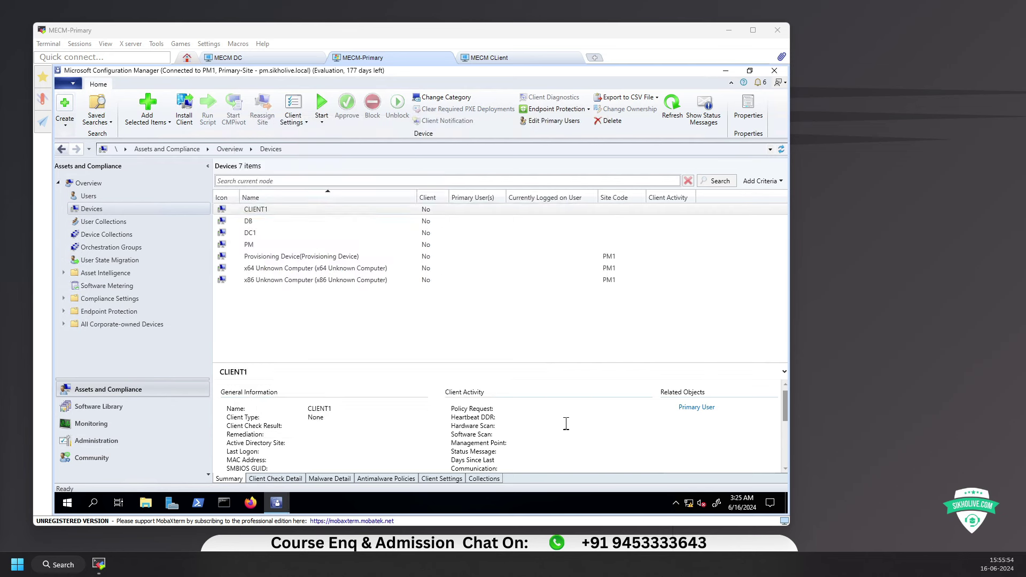
click(249, 223)
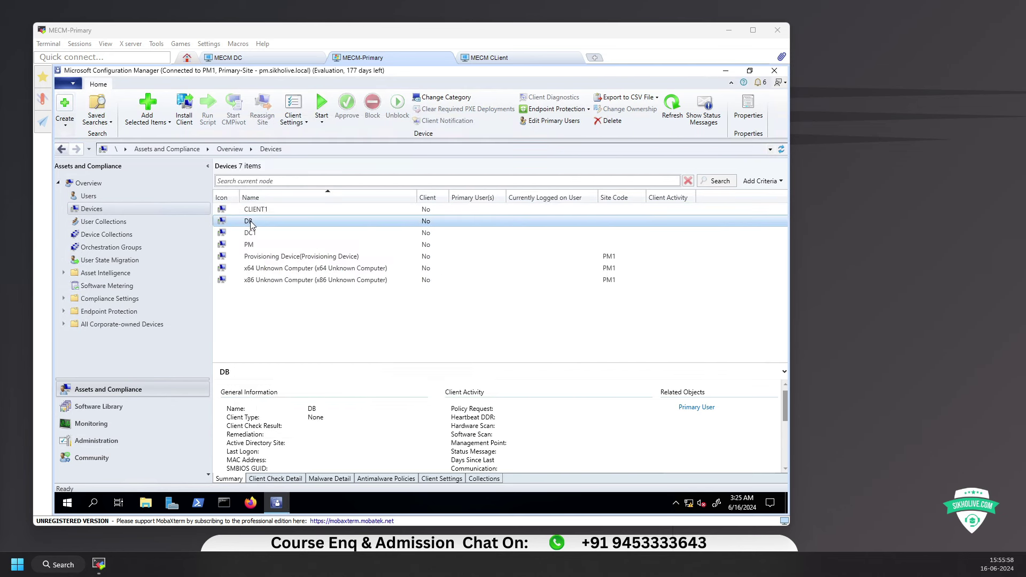
right_click(250, 223)
click(293, 226)
- Install the Configuration Manager client on the DC1 device from the specified site PM1-Primary-Site
click(256, 234)
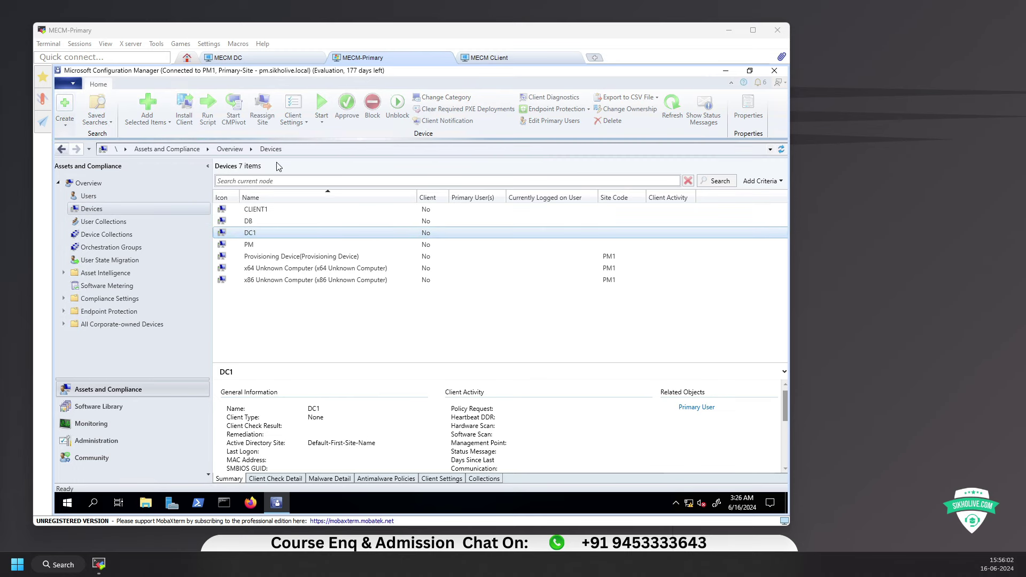
right_click(255, 233)
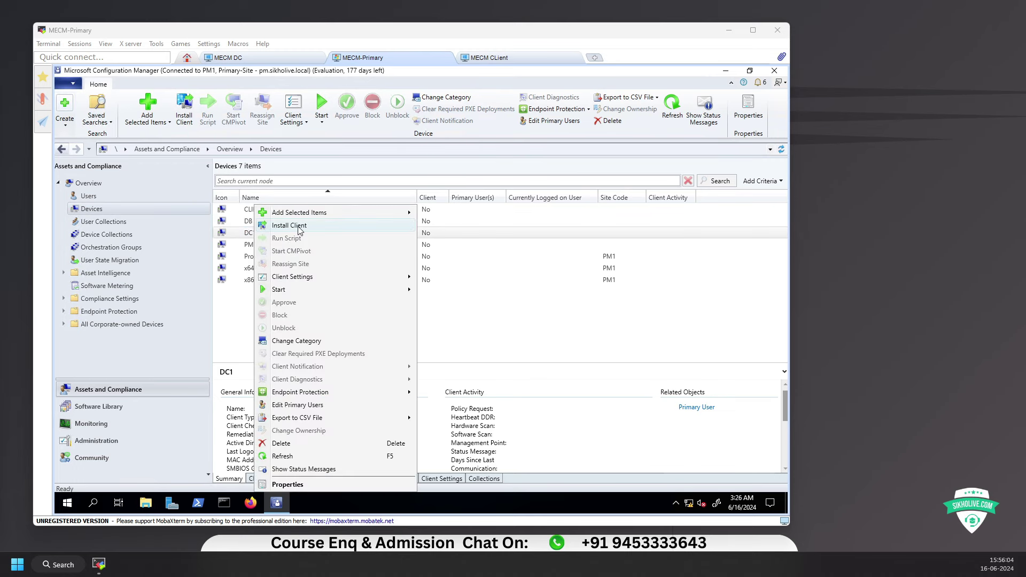
click(292, 226)
click(484, 423)
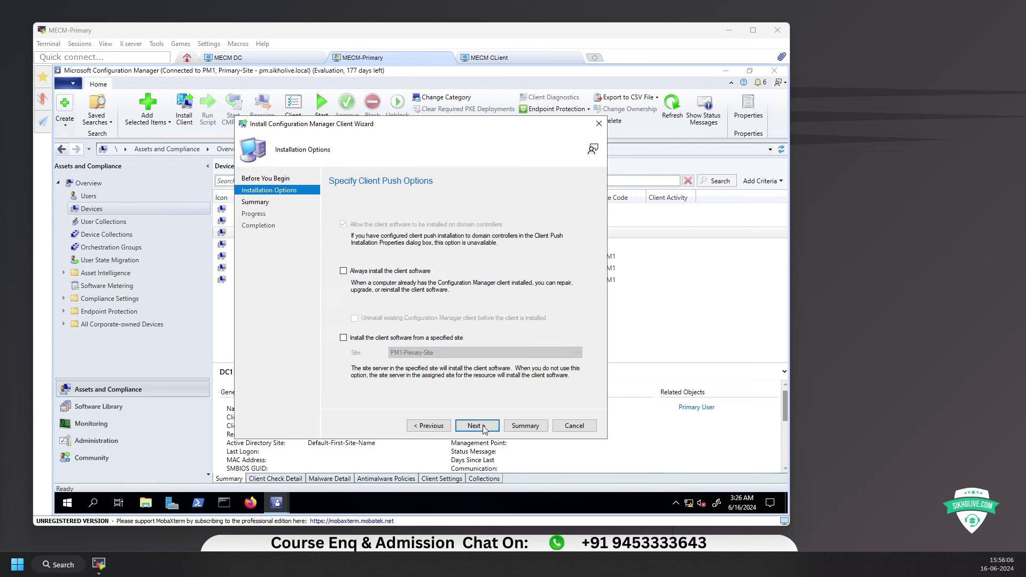
click(371, 339)
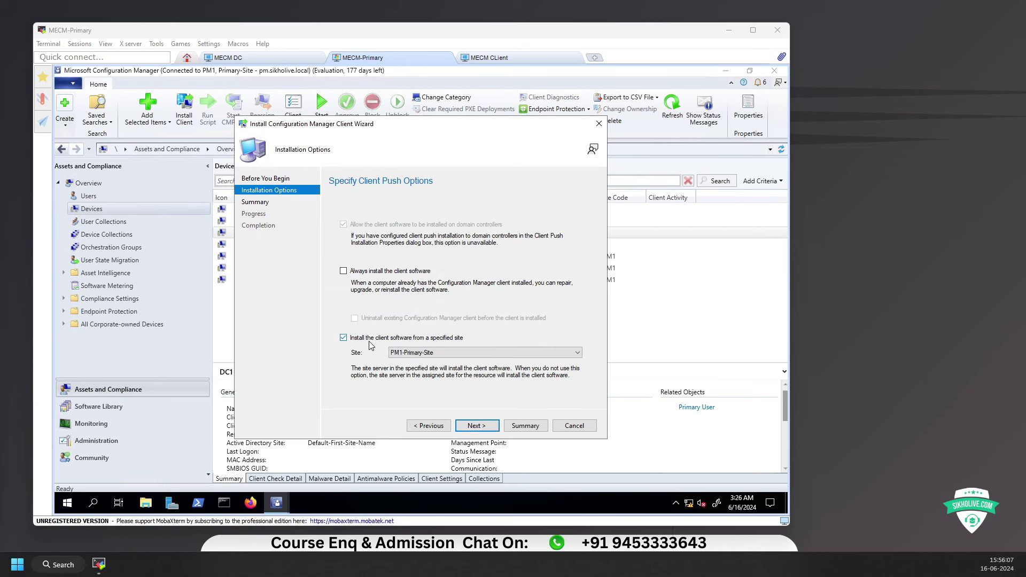
click(477, 426)
click(477, 425)
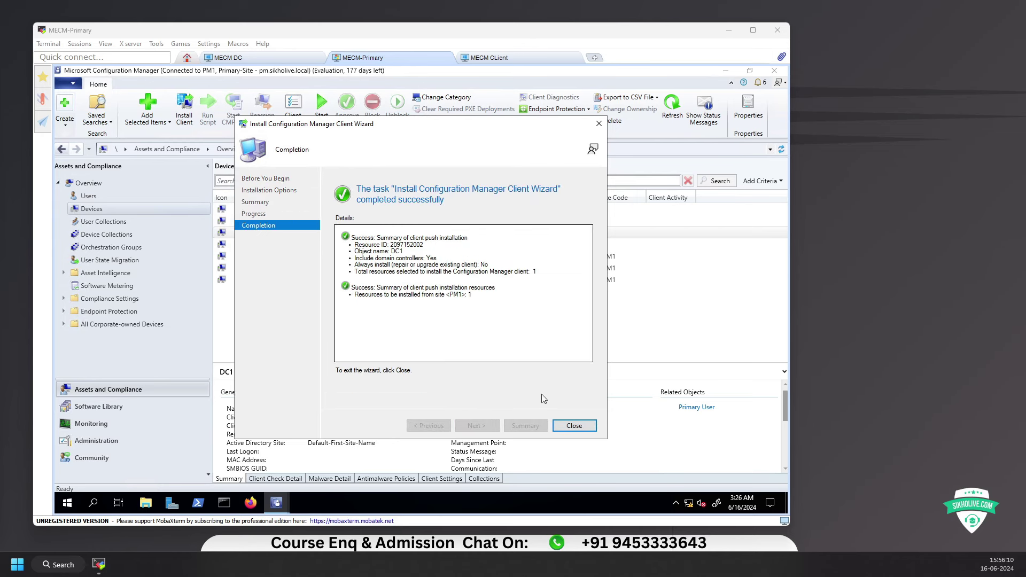
click(575, 425)
- Install the Configuration Manager client on the PM device from the specified site PM1-Primary-Site
click(256, 246)
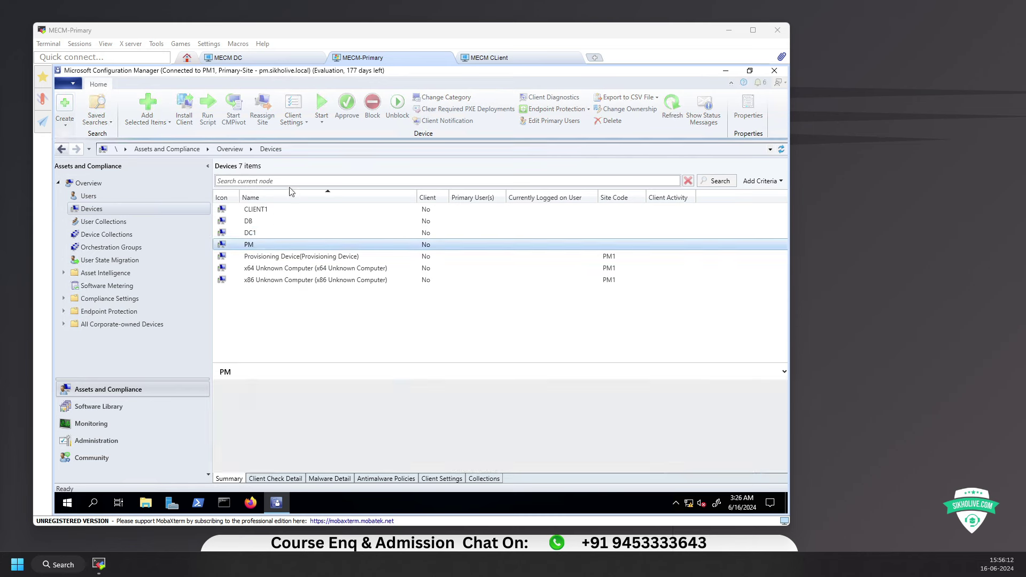
right_click(254, 246)
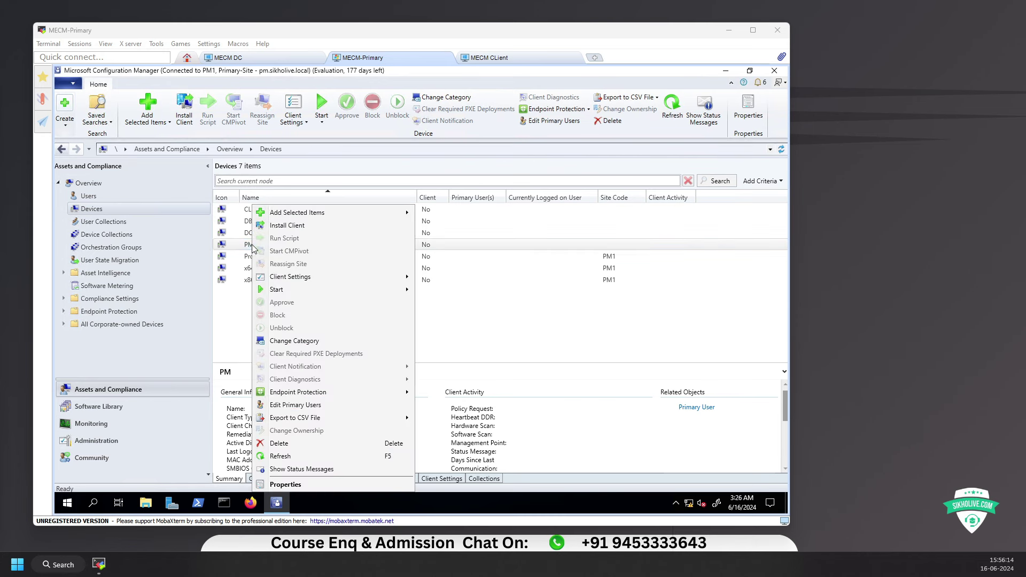
click(294, 226)
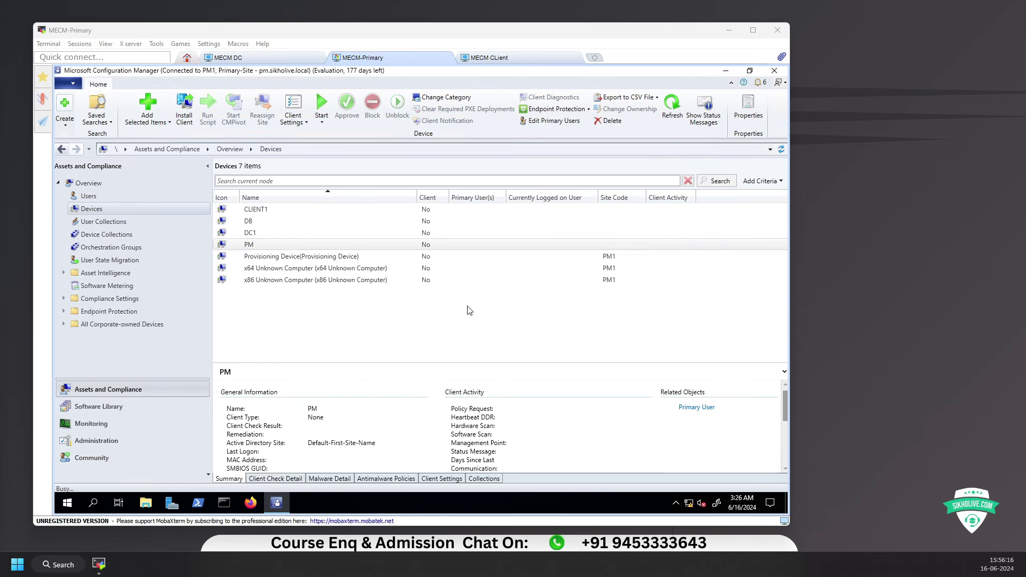
click(476, 428)
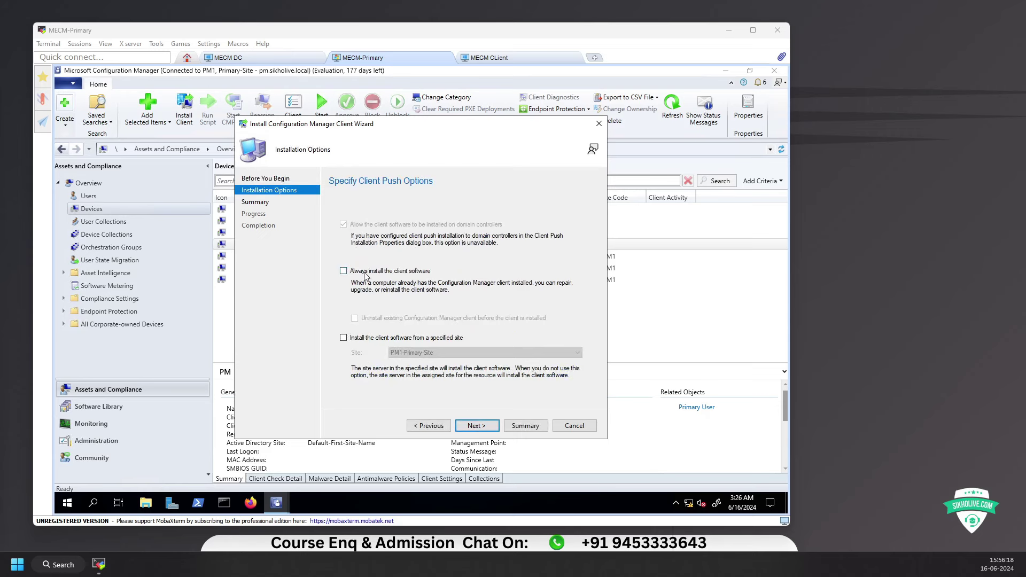
click(343, 338)
click(482, 430)
click(476, 427)
click(573, 425)
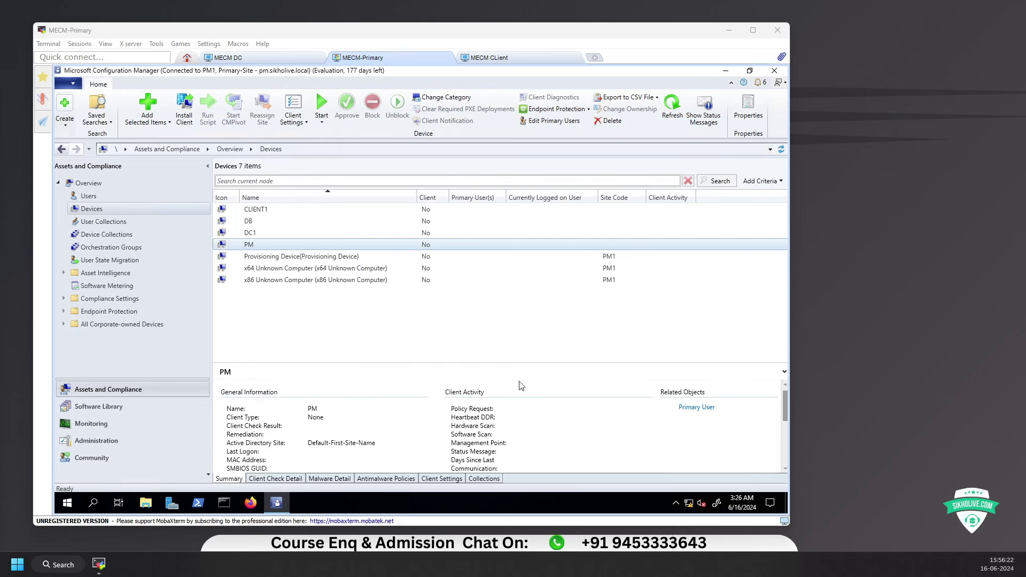
- Refresh the Devices list to check the progress of the client installations
click(780, 150)
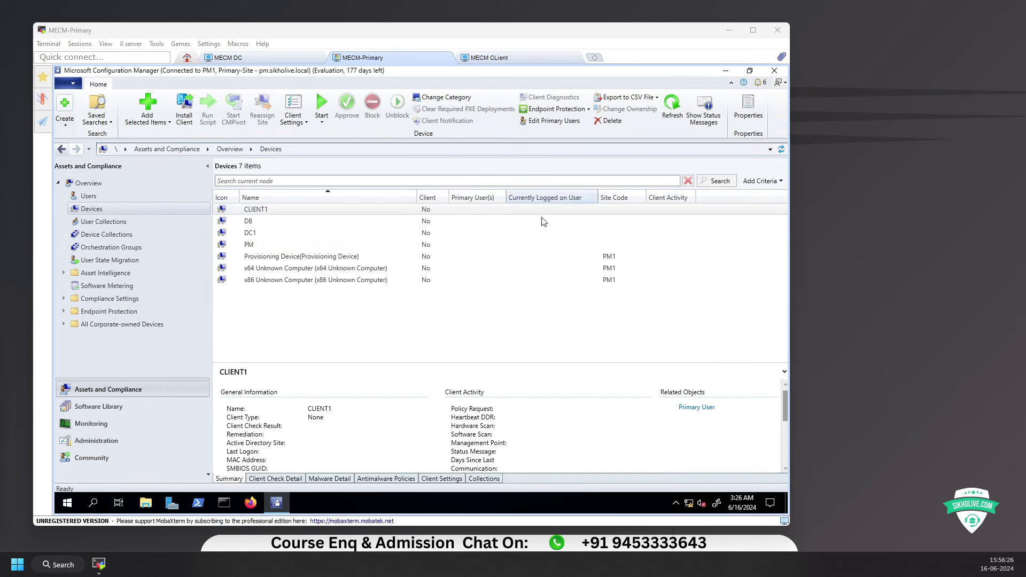
right_click(458, 319)
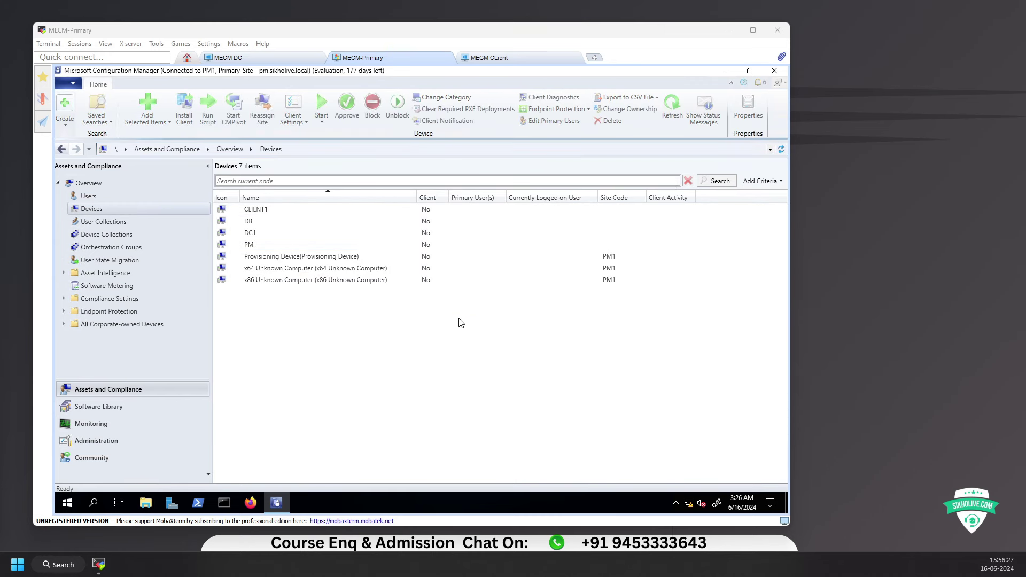
click(395, 346)
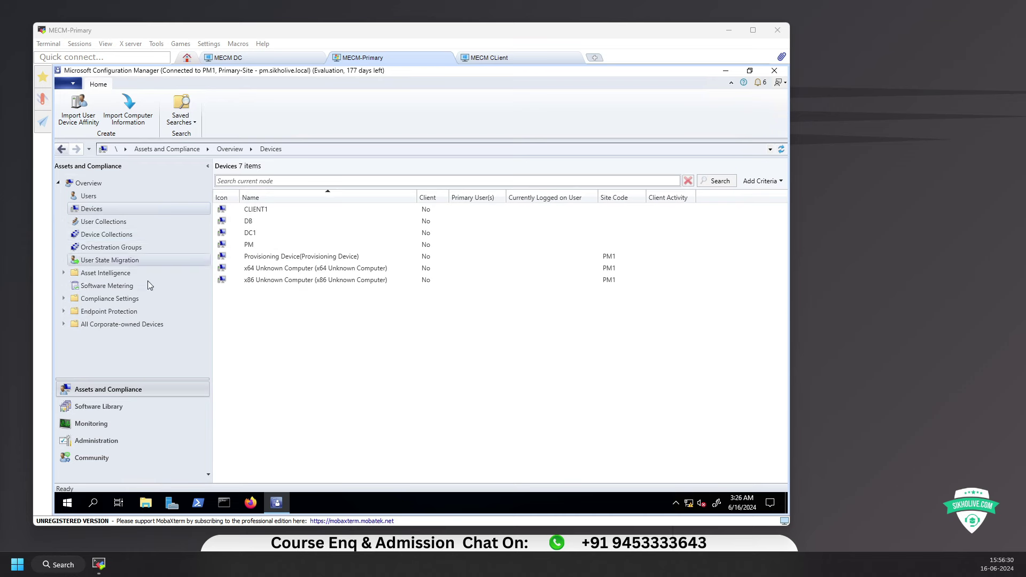
click(779, 149)
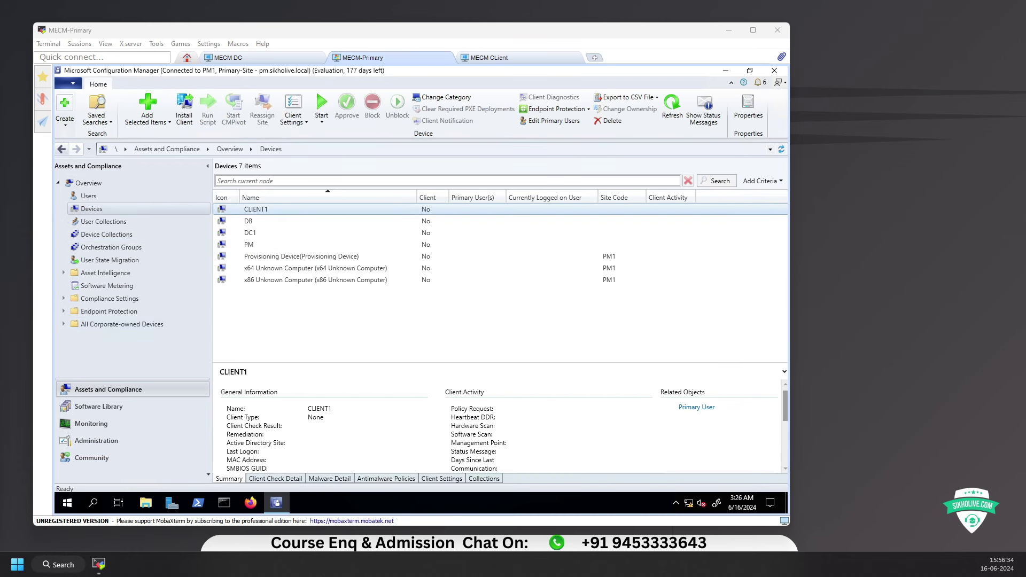
right_click(428, 281)
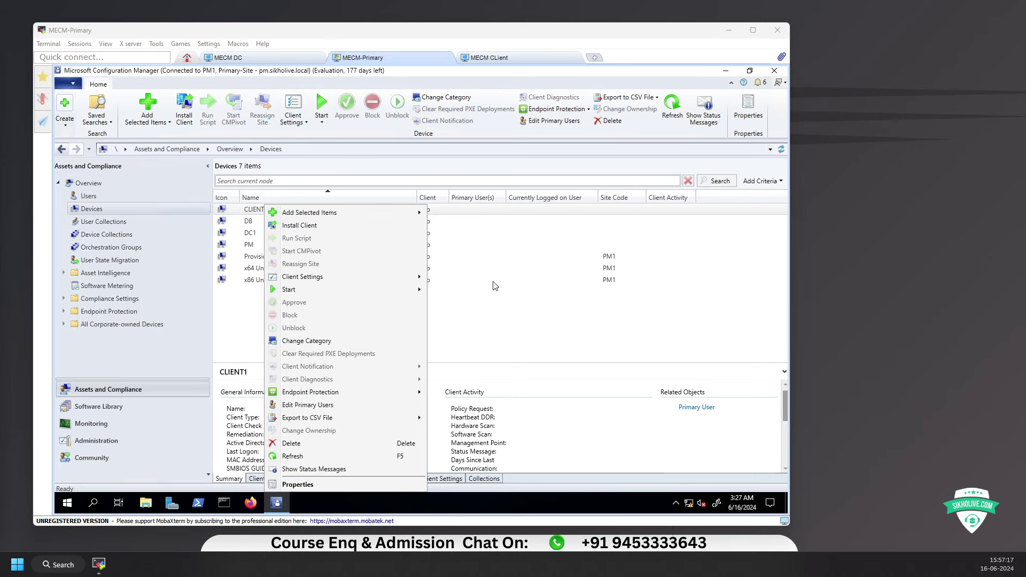
key(Escape)
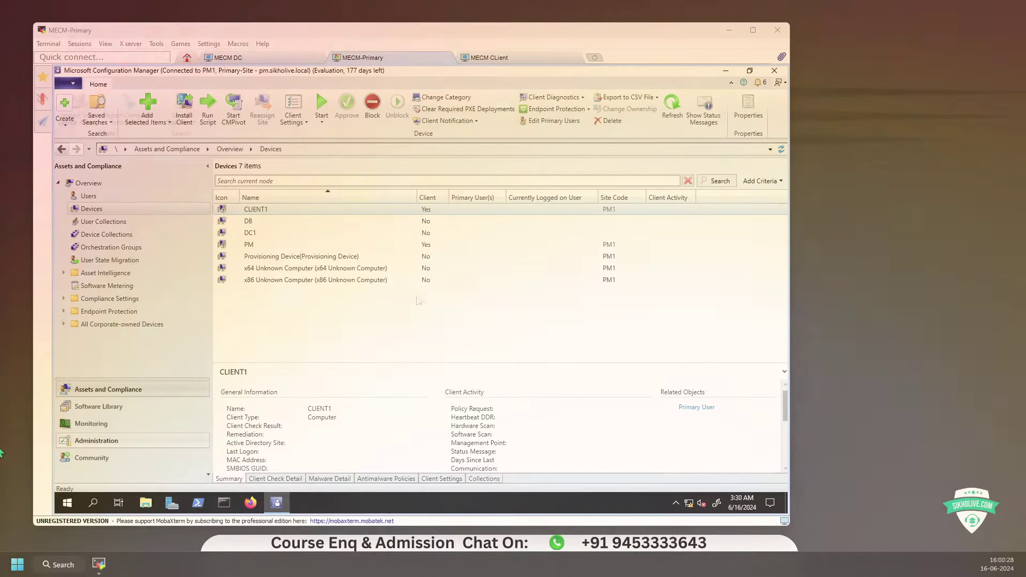
- Review the client status and summary details of the DC1 and PM devices
click(483, 304)
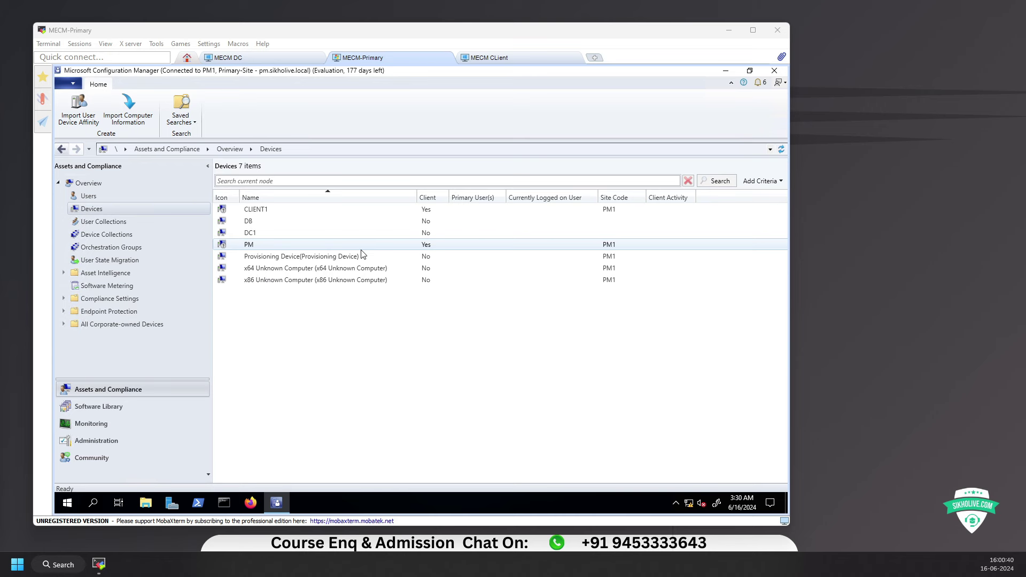
click(248, 234)
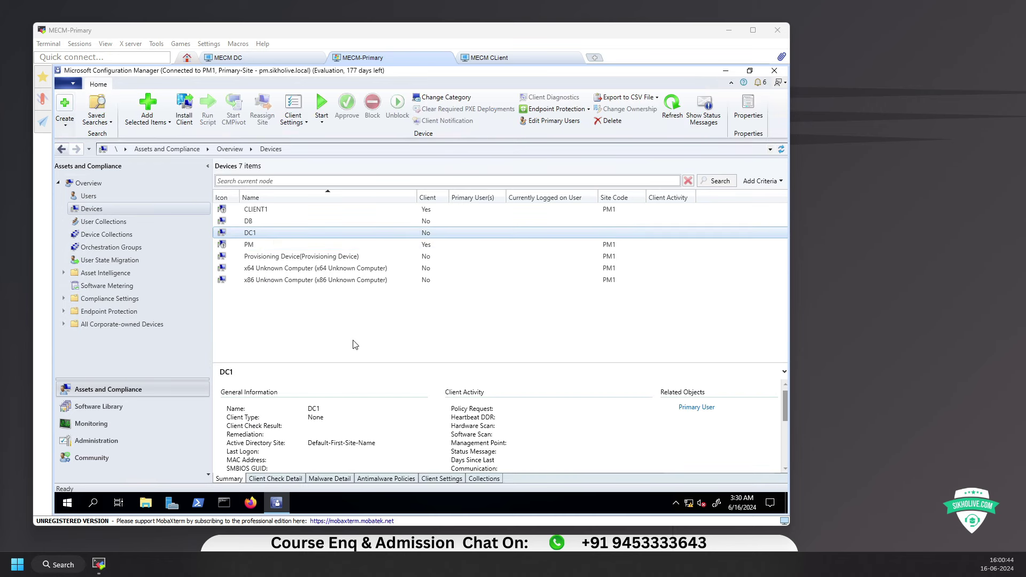
click(256, 245)
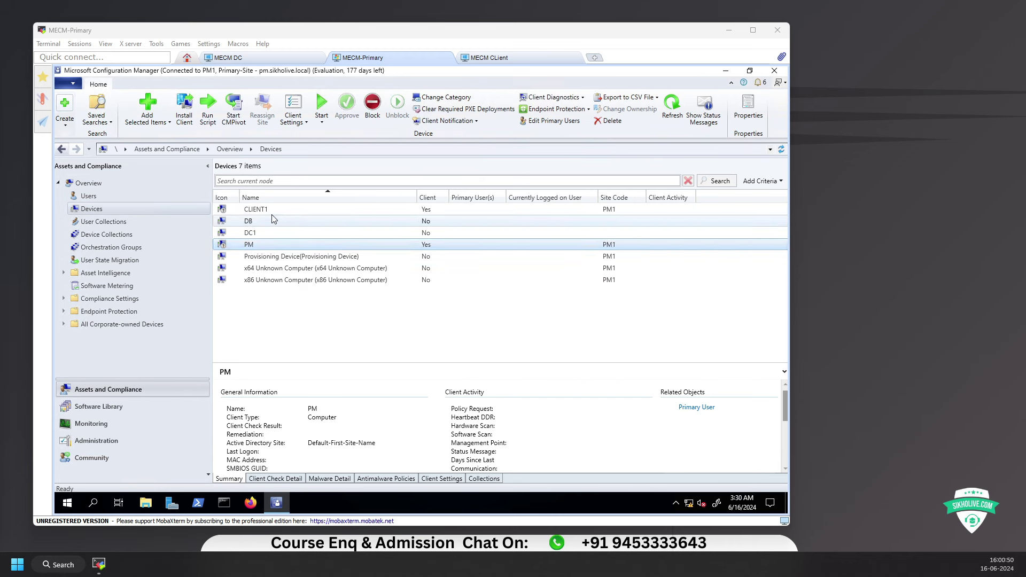
- Start a Remote Desktop Client connection to CLIENT1 and enter the account password to sign in
click(409, 210)
right_click(408, 210)
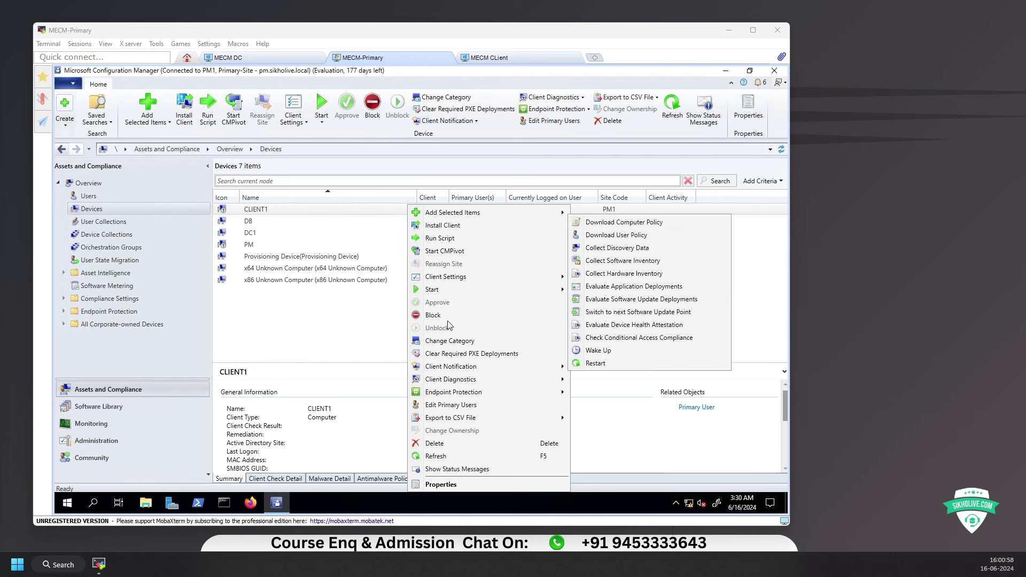
mouse_move(448, 293)
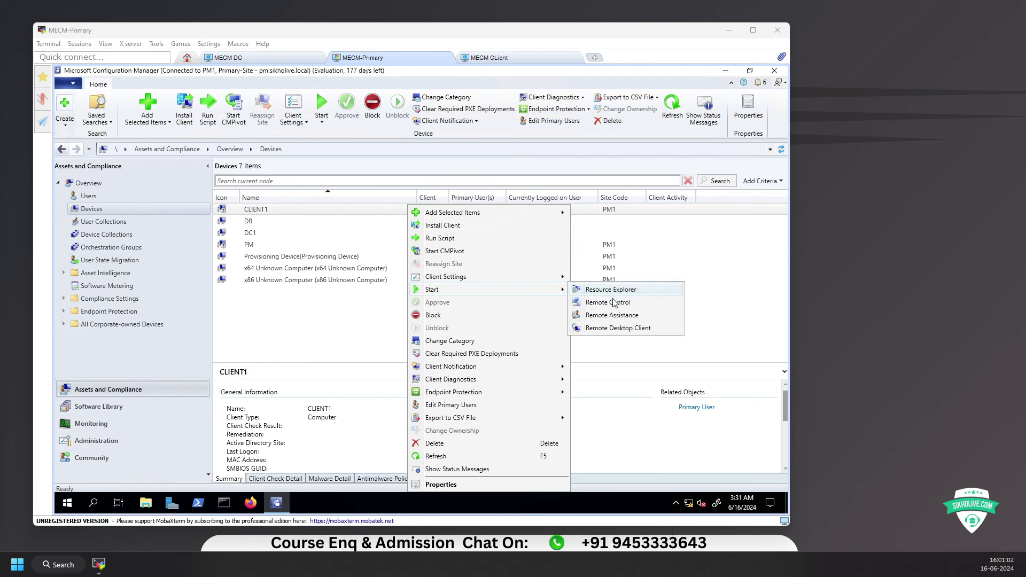
click(603, 330)
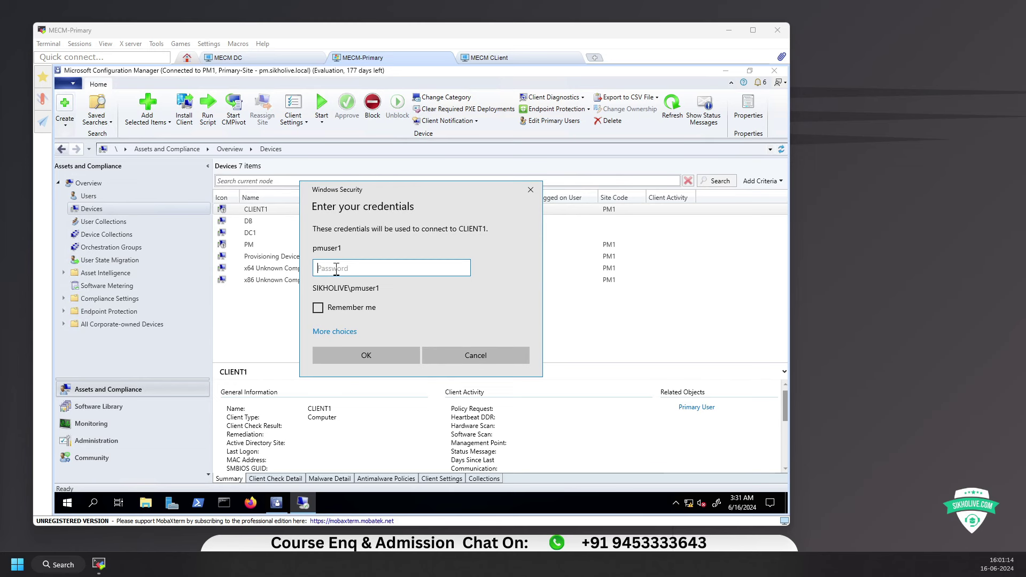
text(*****)
click(356, 355)
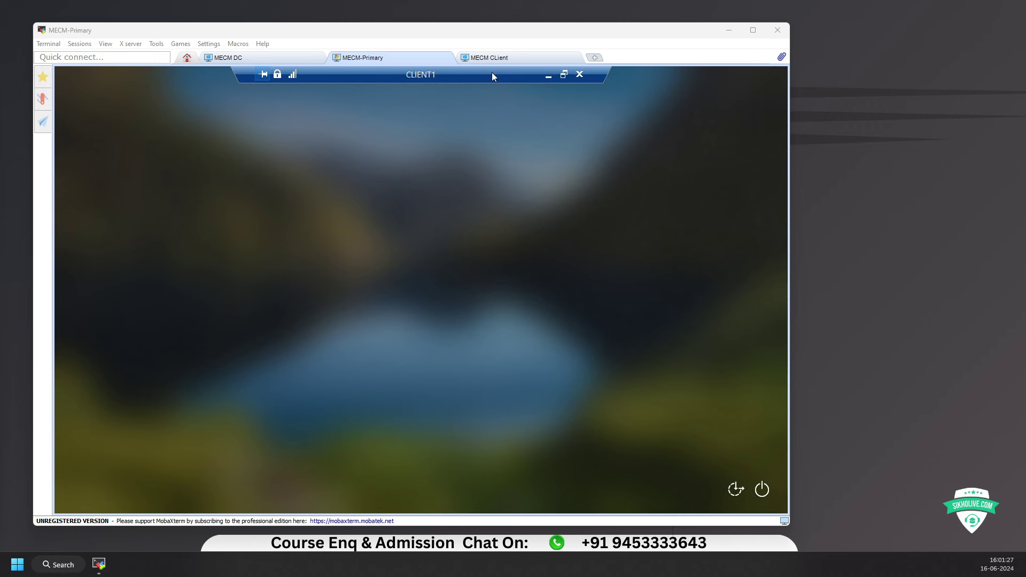
- Check the desktop in the MECM CLient session, then return to the MECM-Primary session
click(489, 59)
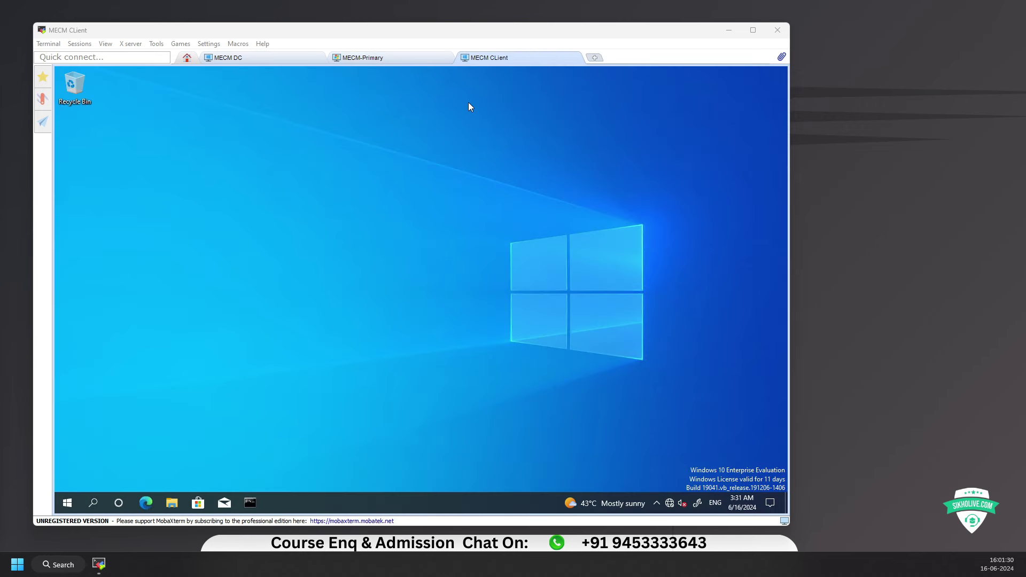
click(369, 57)
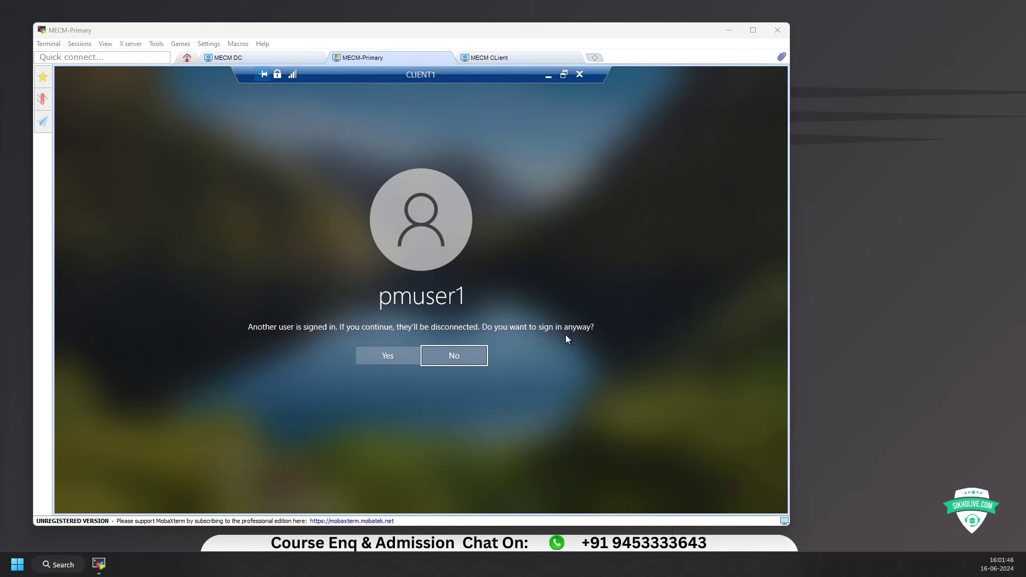
- Examine the Start menu entries on the desktop of the MECM CLient session
click(501, 59)
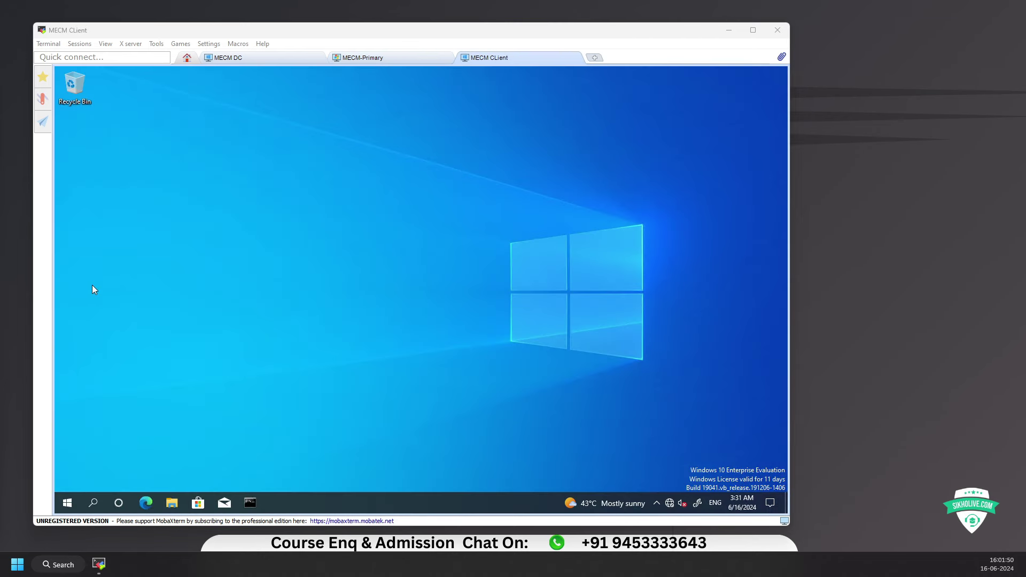
click(67, 503)
click(67, 502)
click(67, 503)
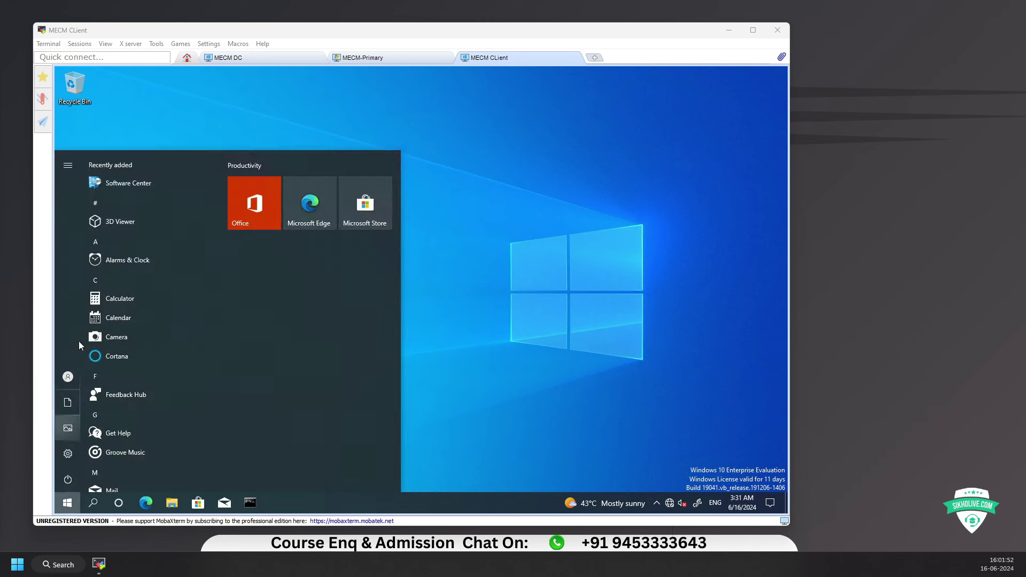
mouse_move(70, 381)
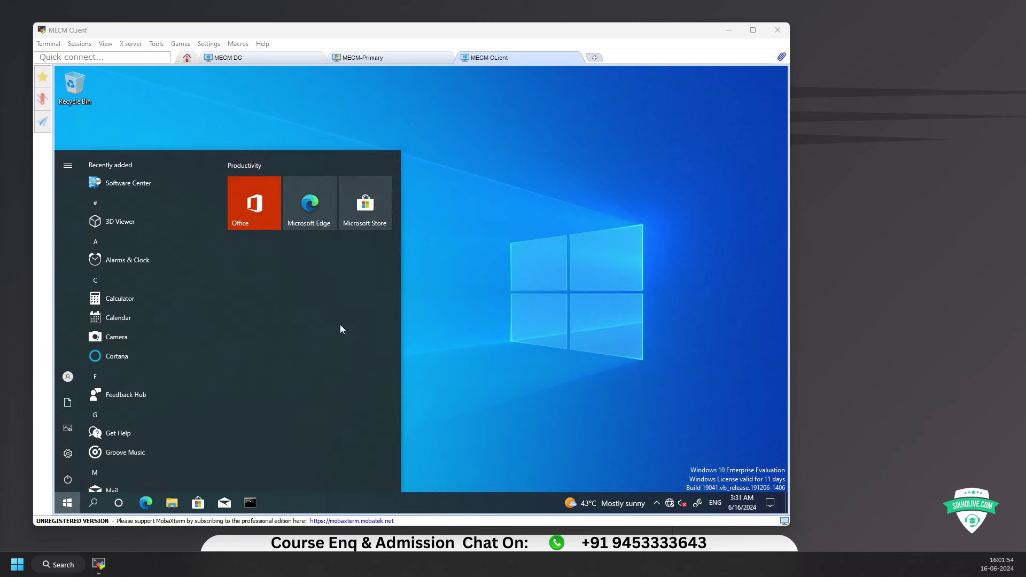
- Continue the pmuser1 sign-in to CLIENT1 from MECM-Primary and allow that connection in the MECM CLient session
click(416, 59)
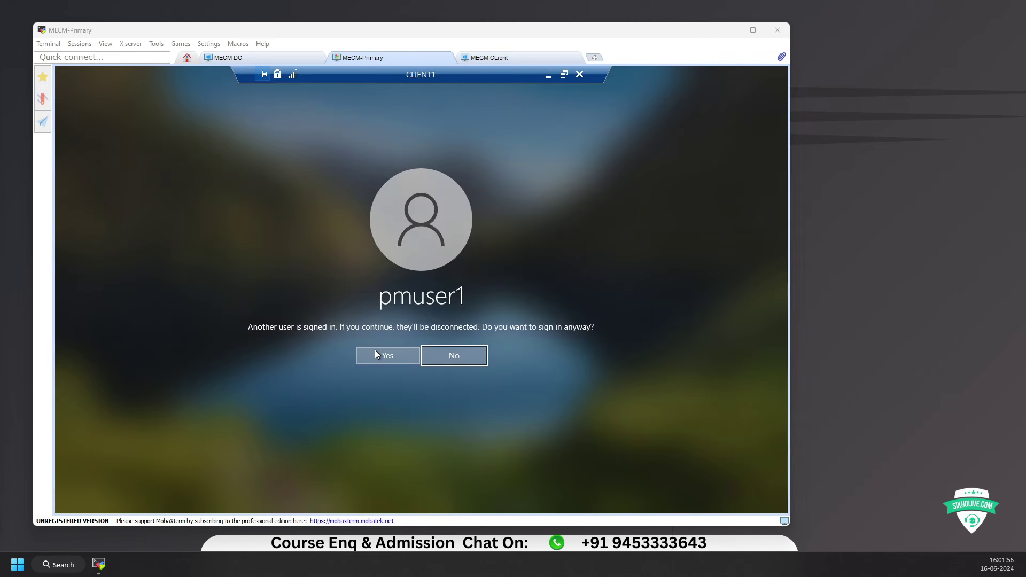
click(386, 357)
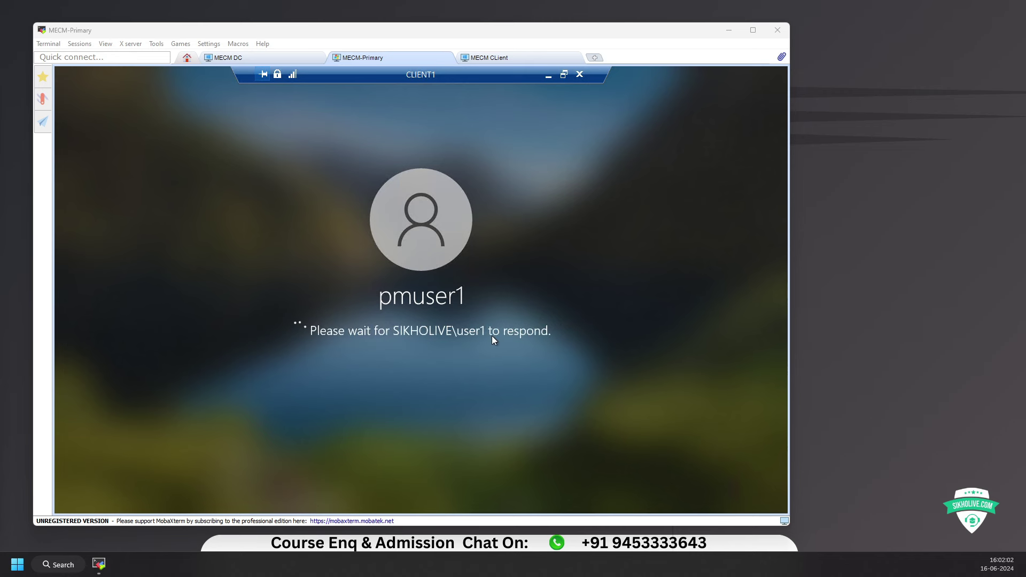
click(488, 58)
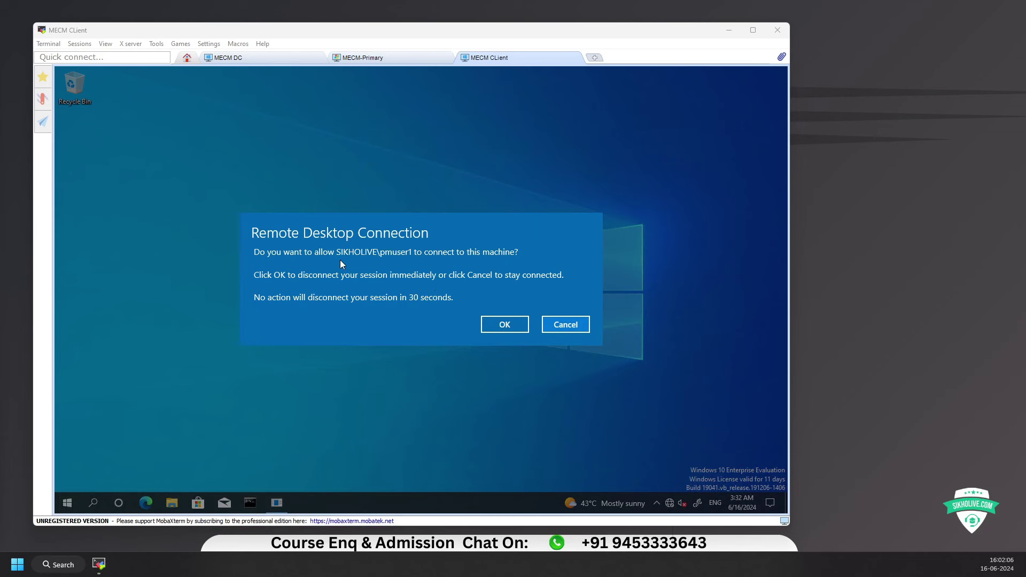
click(502, 325)
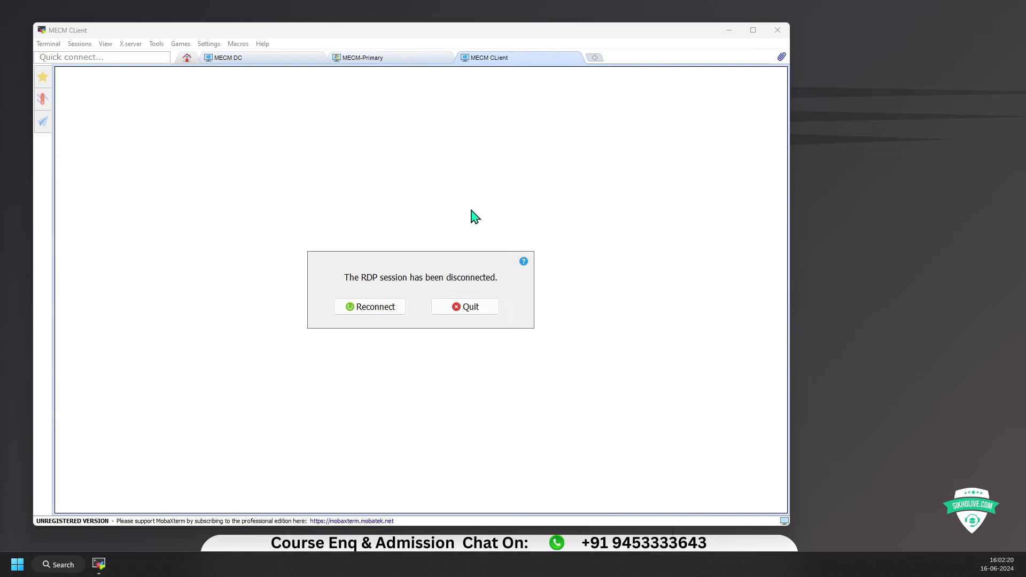
- Check in the CLIENT1 remote desktop's Start menu which account is signed in from MECM-Primary
click(390, 57)
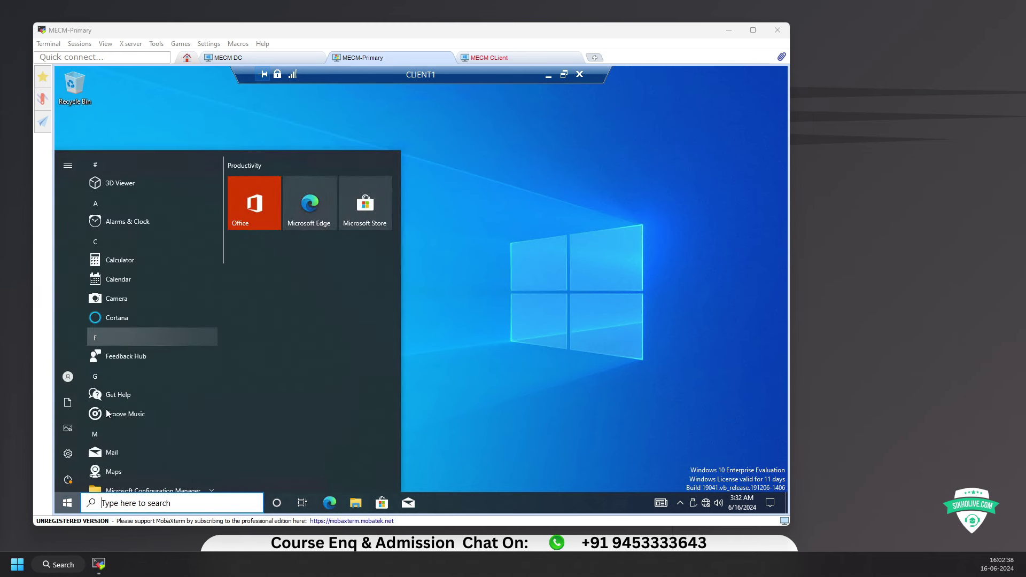
mouse_move(70, 483)
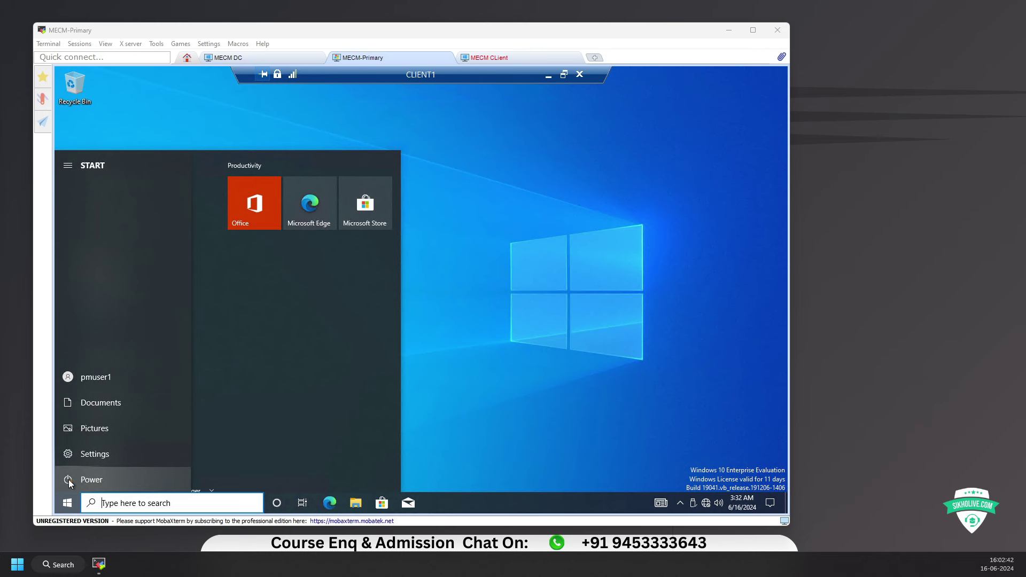
click(571, 241)
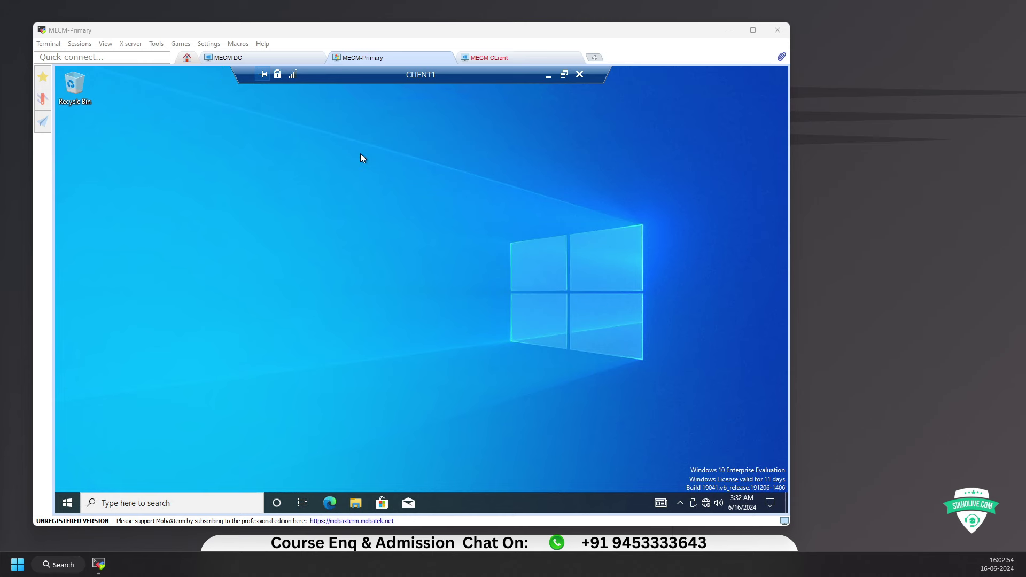
- Reconnect the MECM CLient session, continue signing in as user1, and approve disconnecting pmuser1 in the MECM-Primary session
click(499, 58)
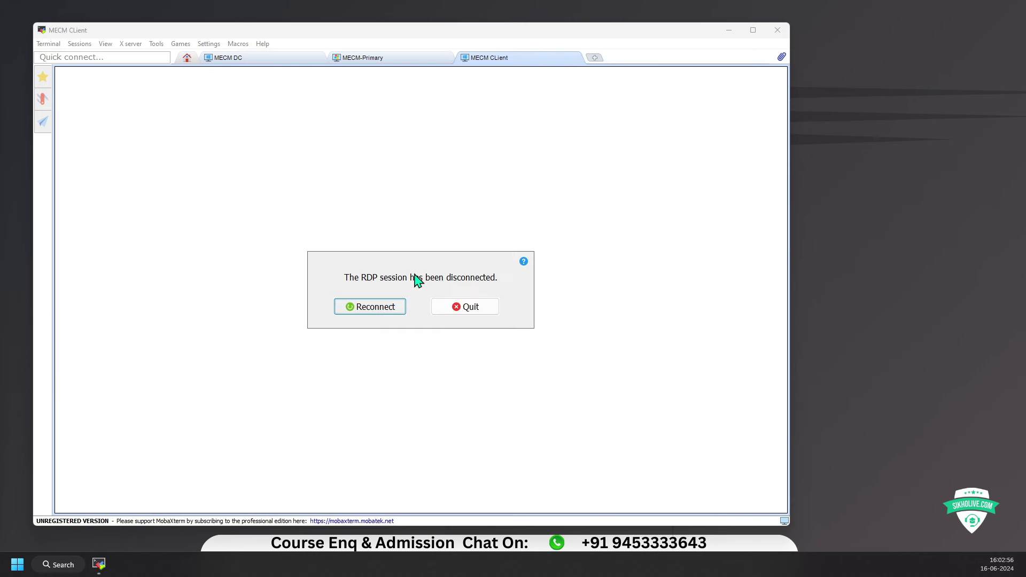
click(386, 307)
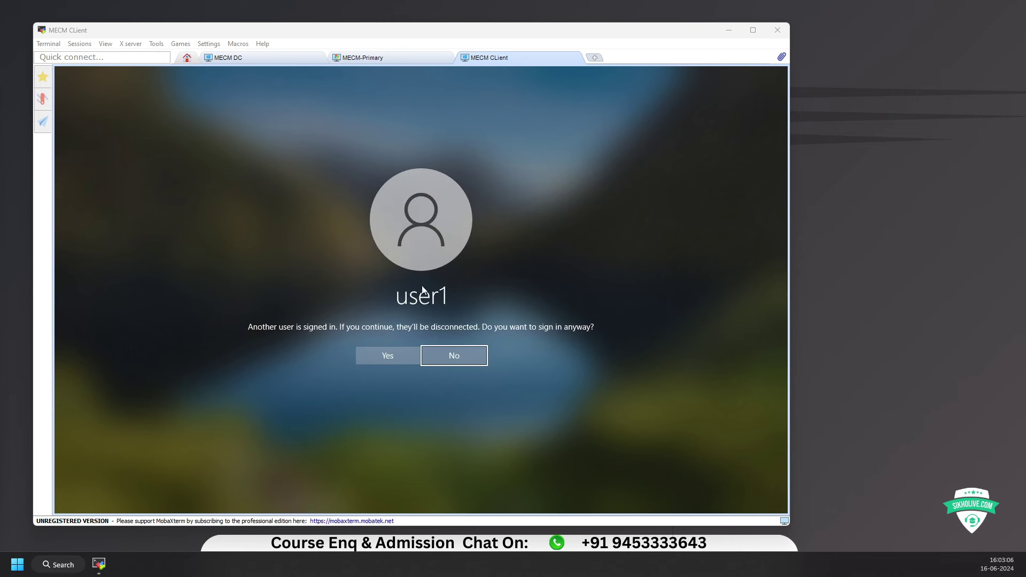
click(387, 357)
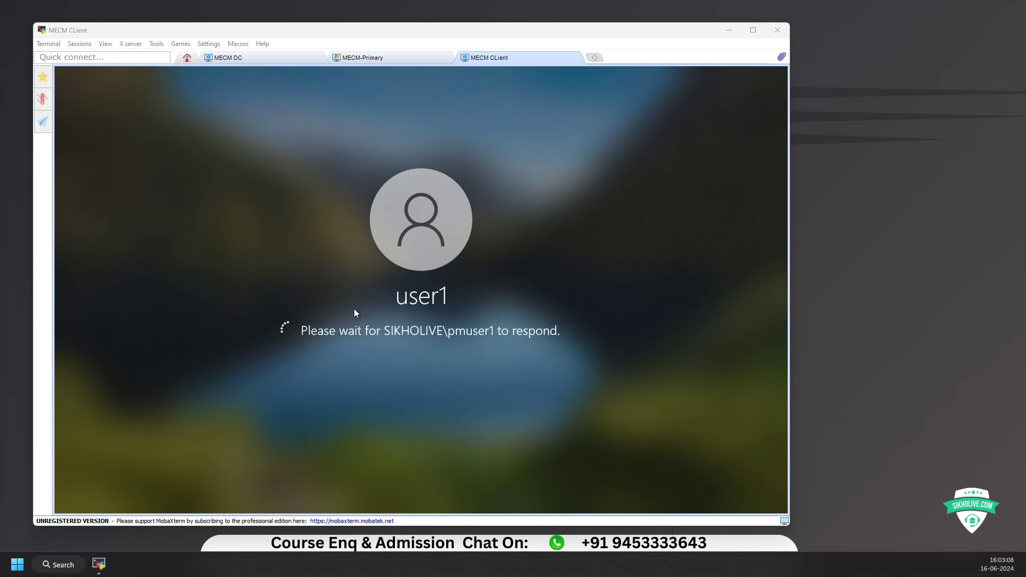
click(374, 58)
click(502, 324)
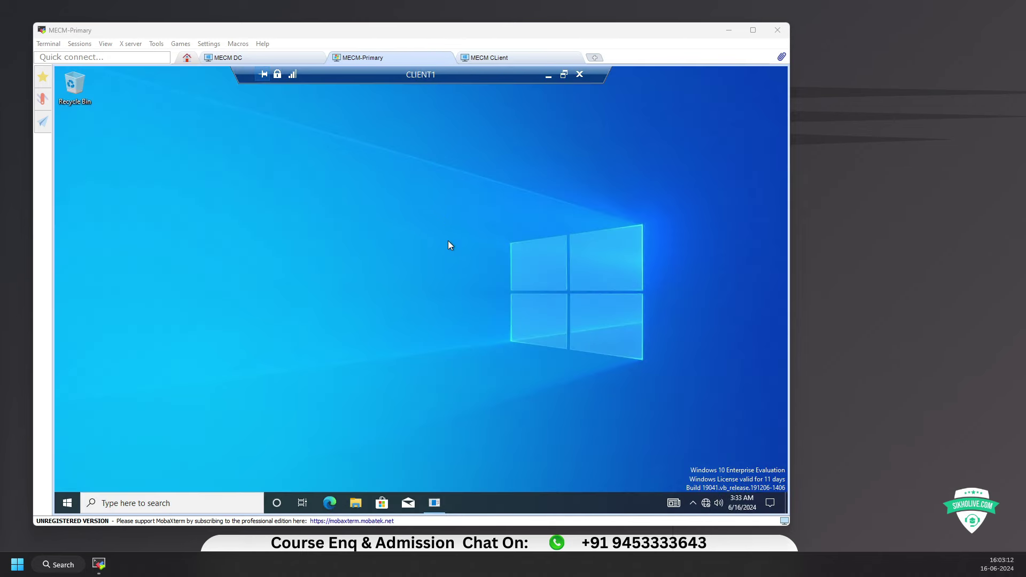
- Check the MECM CLient and MECM-Primary sessions while the CLIENT1 sign-in is handed over, leaving MECM-Primary at the Configuration Manager console
click(489, 59)
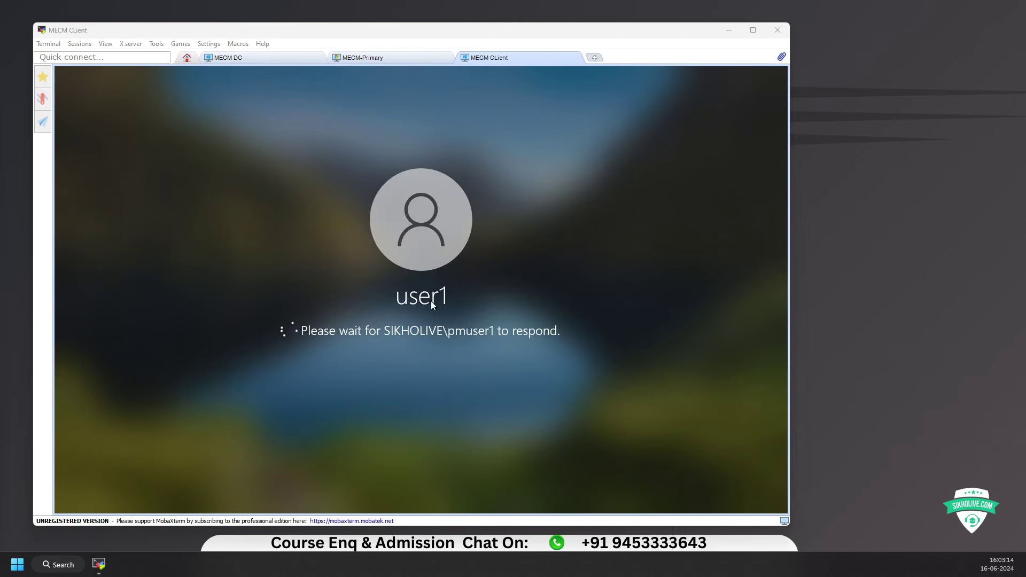
click(374, 58)
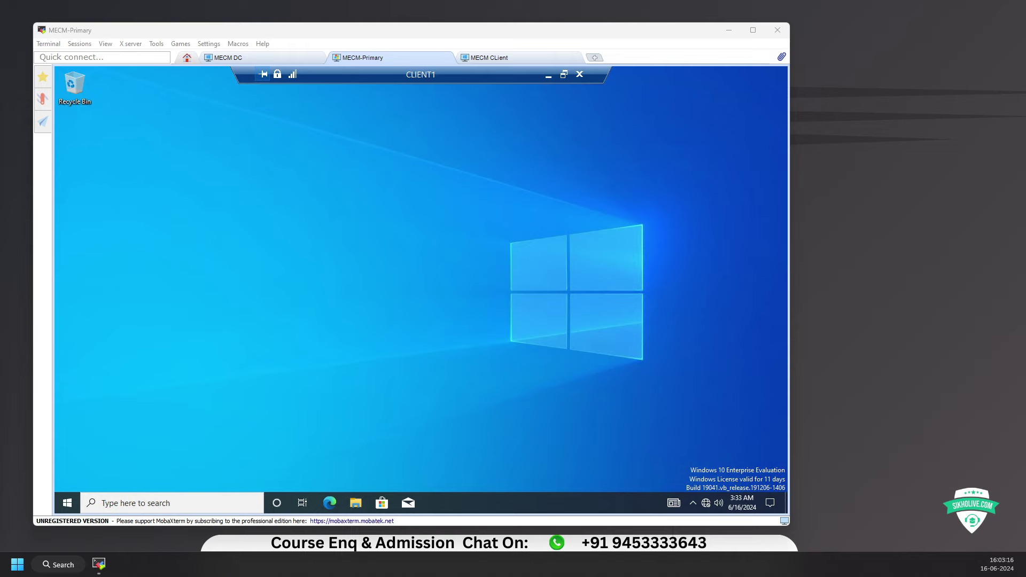
click(521, 59)
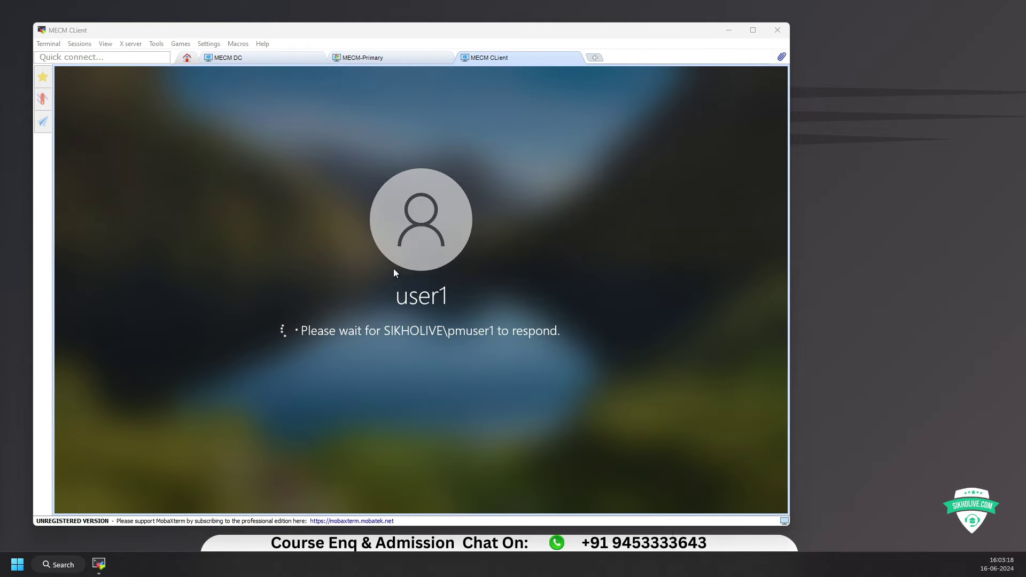
click(385, 58)
click(496, 293)
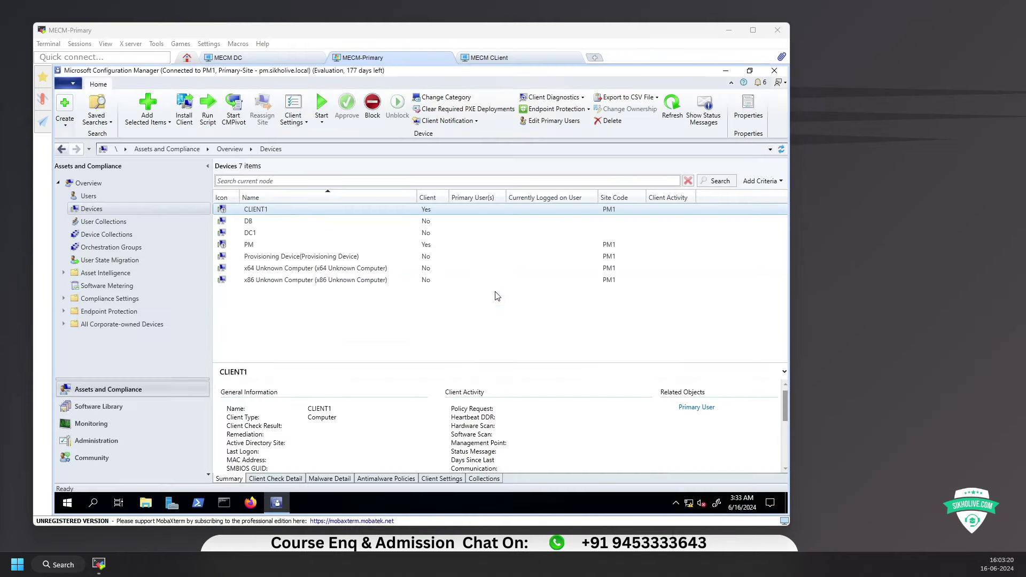
click(411, 60)
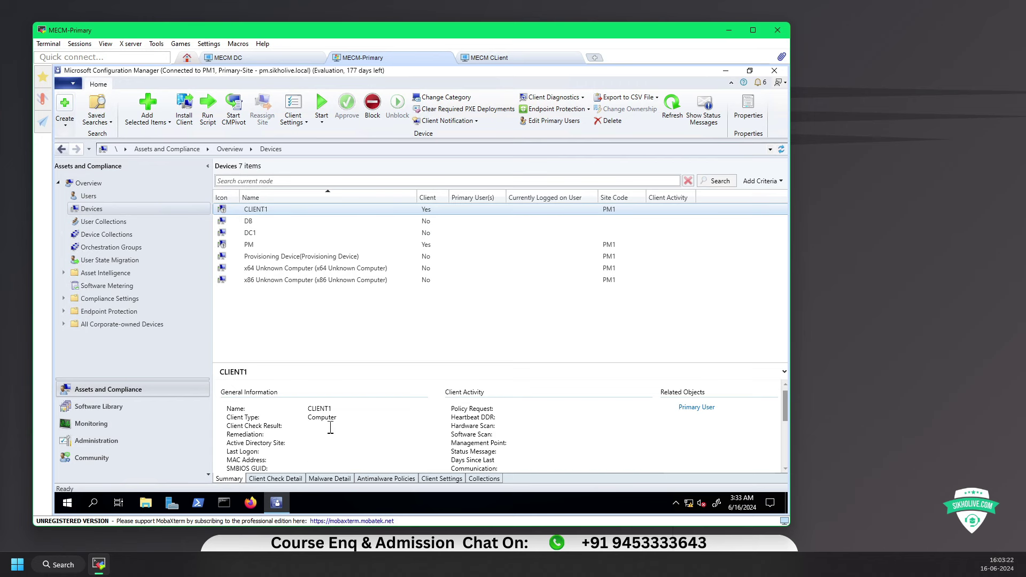
- Check in the Start menu which account is signed in to the MECM CLient session
click(513, 57)
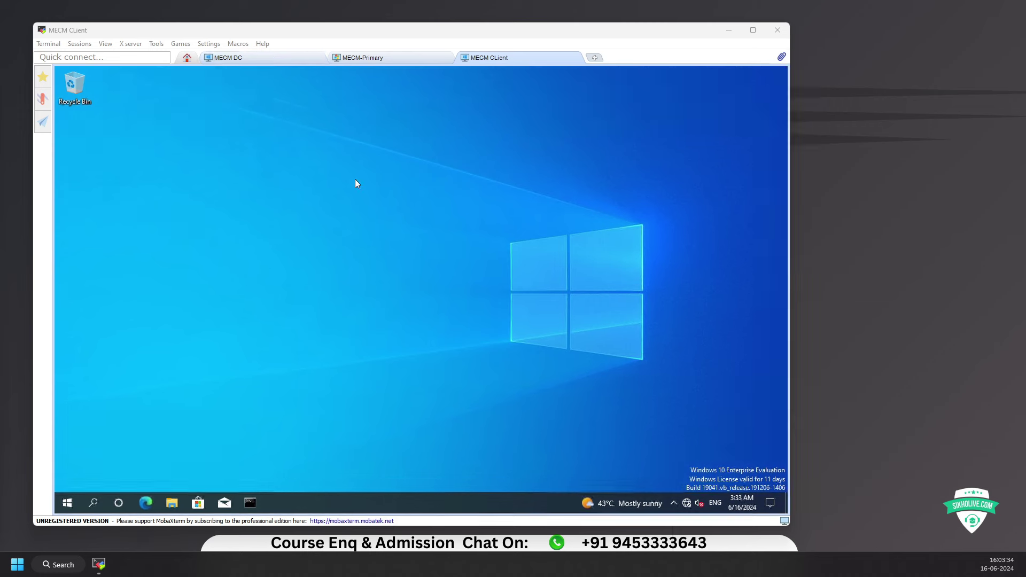
click(67, 502)
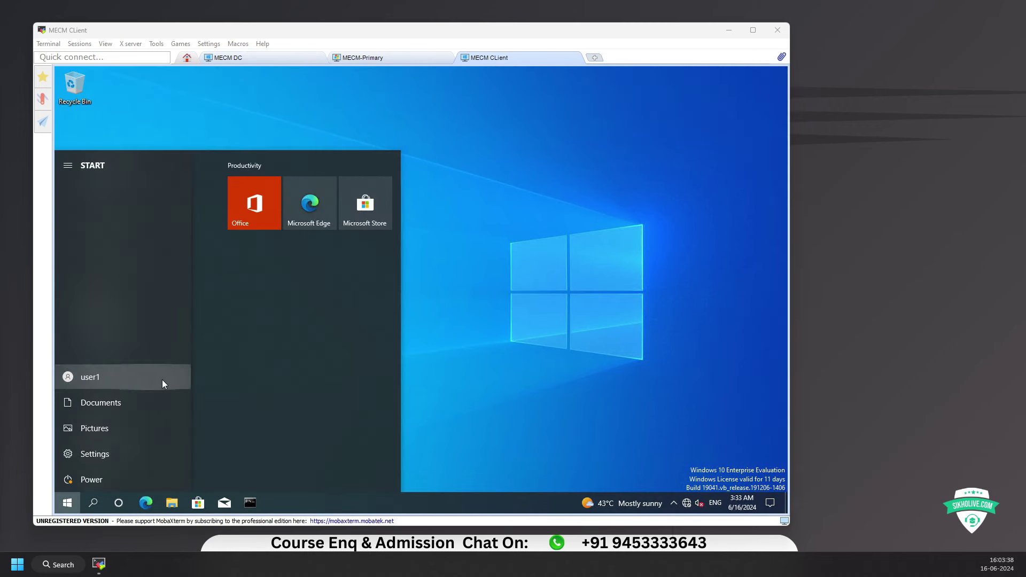
click(482, 255)
- Return to the MECM-Primary session and refresh the Devices list
click(380, 58)
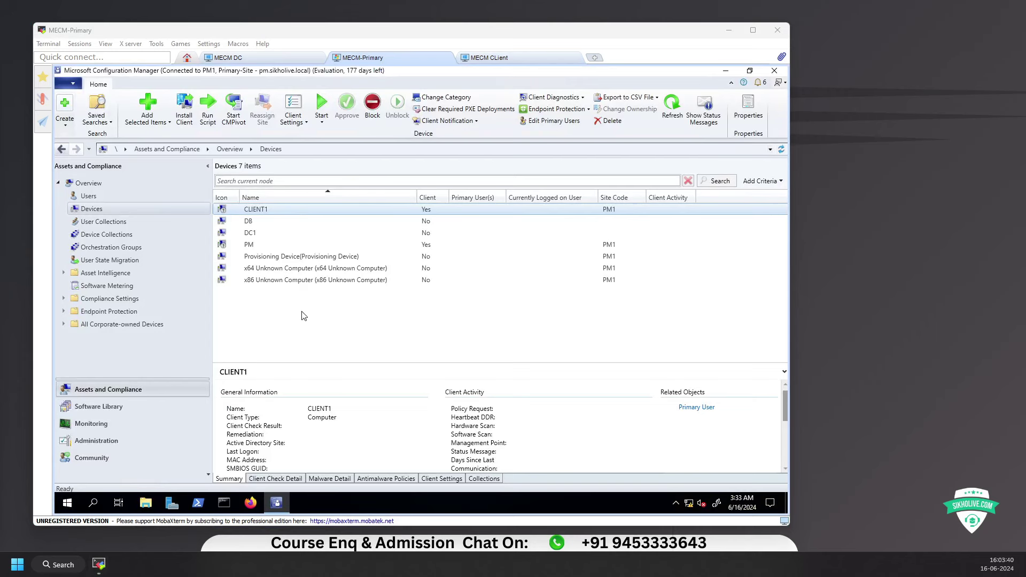
click(415, 321)
key(F5)
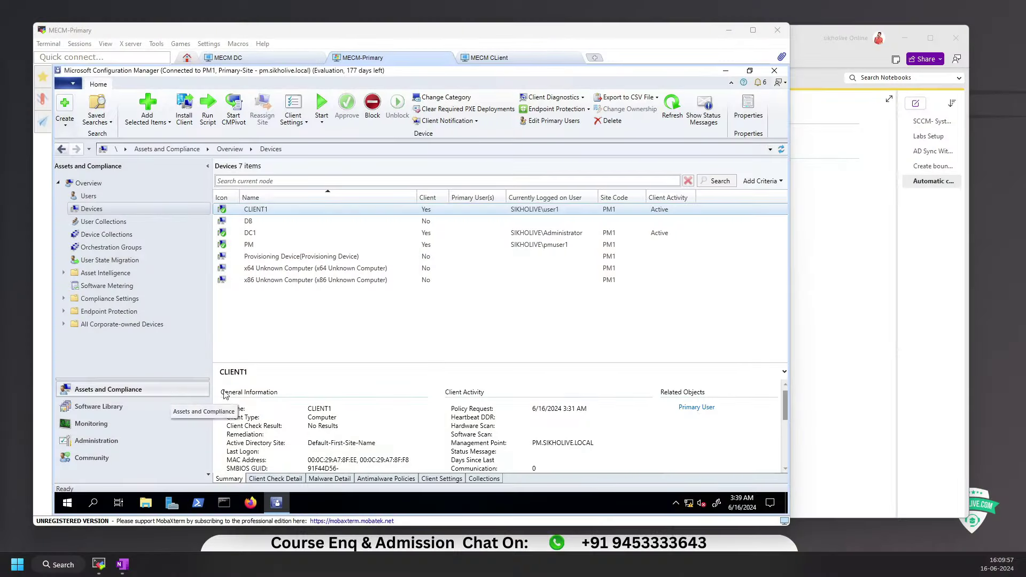
- Review the client activity and summary details of the DC1 and CLIENT1 devices
click(375, 332)
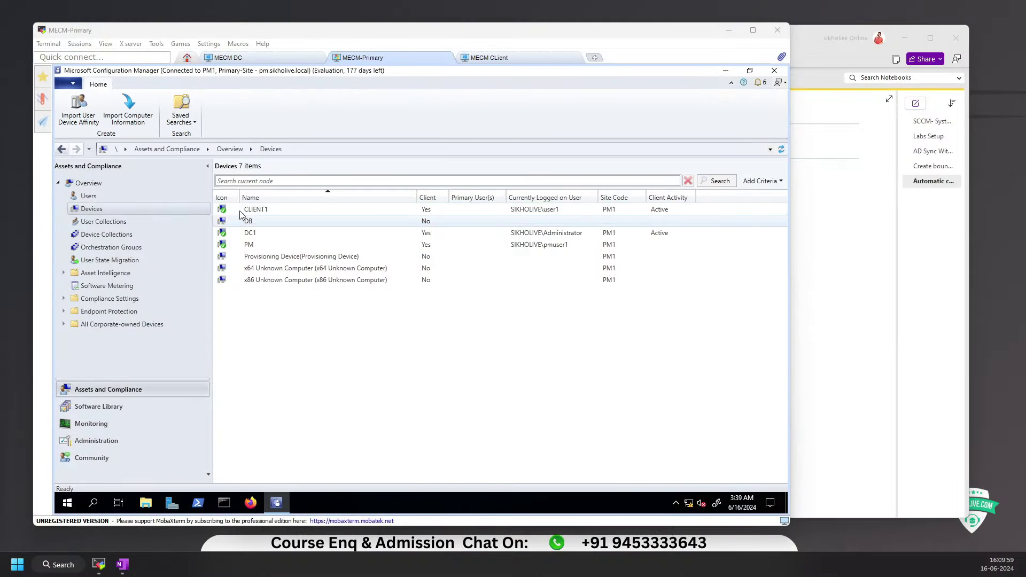
click(225, 232)
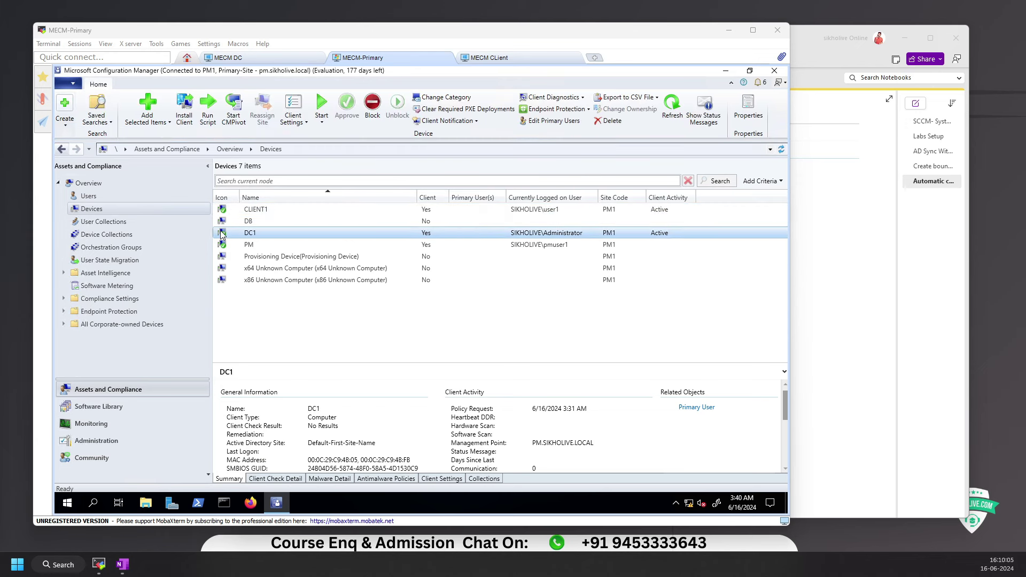
click(255, 210)
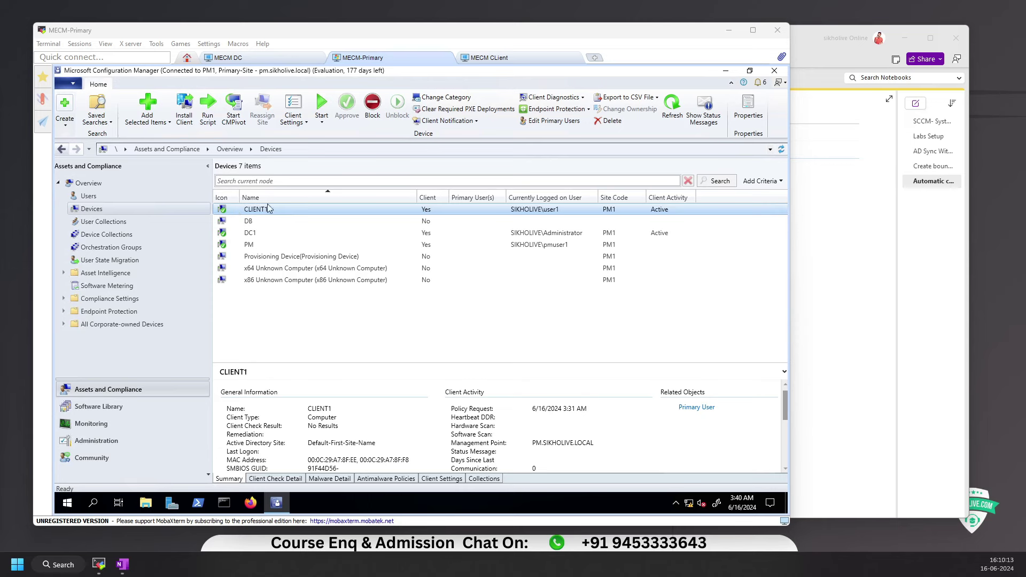
- In the MECM CLient session, close the Windows Update settings and open the folder C:\Windows\ccmsetup
click(483, 58)
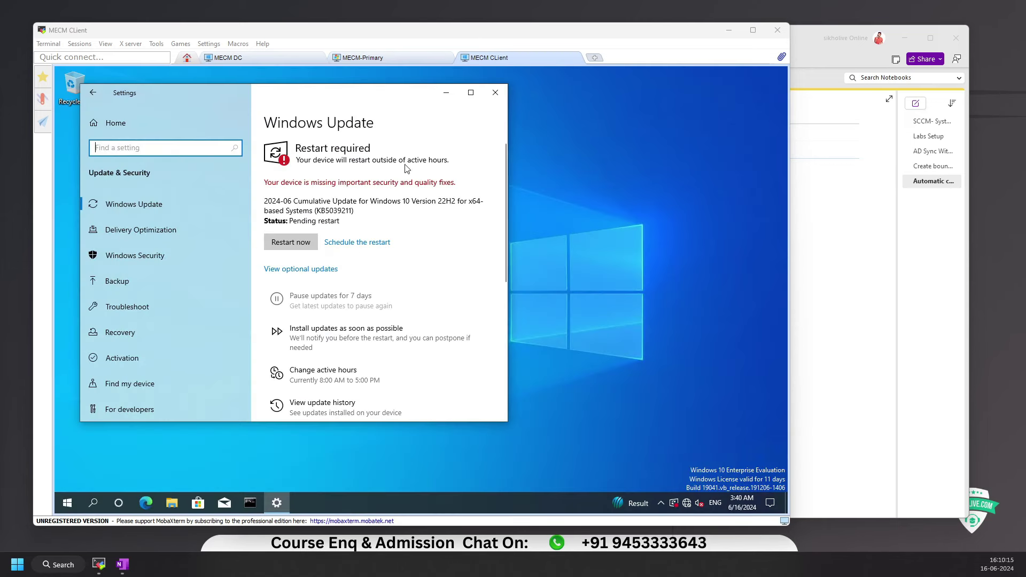
click(495, 94)
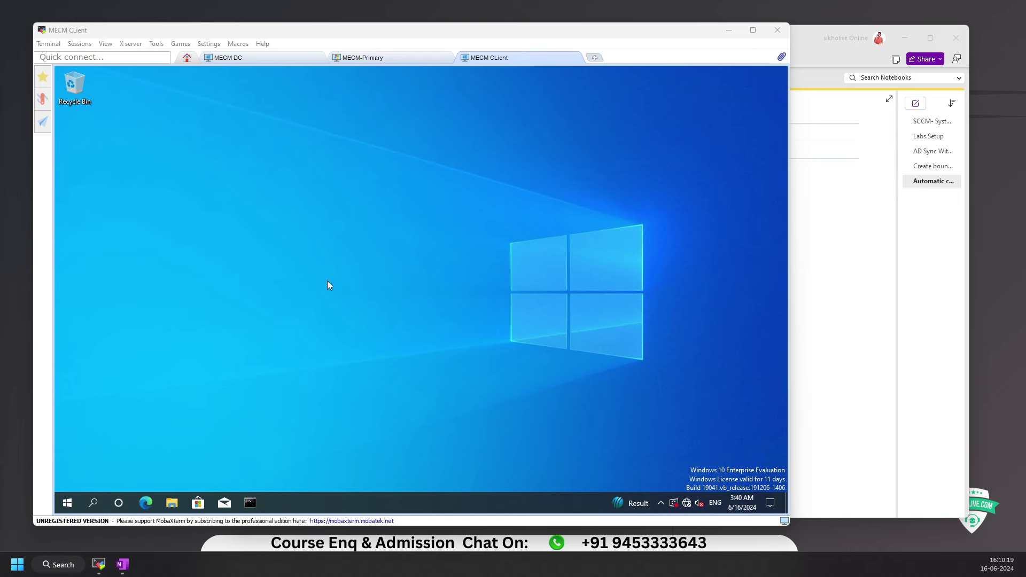
click(172, 504)
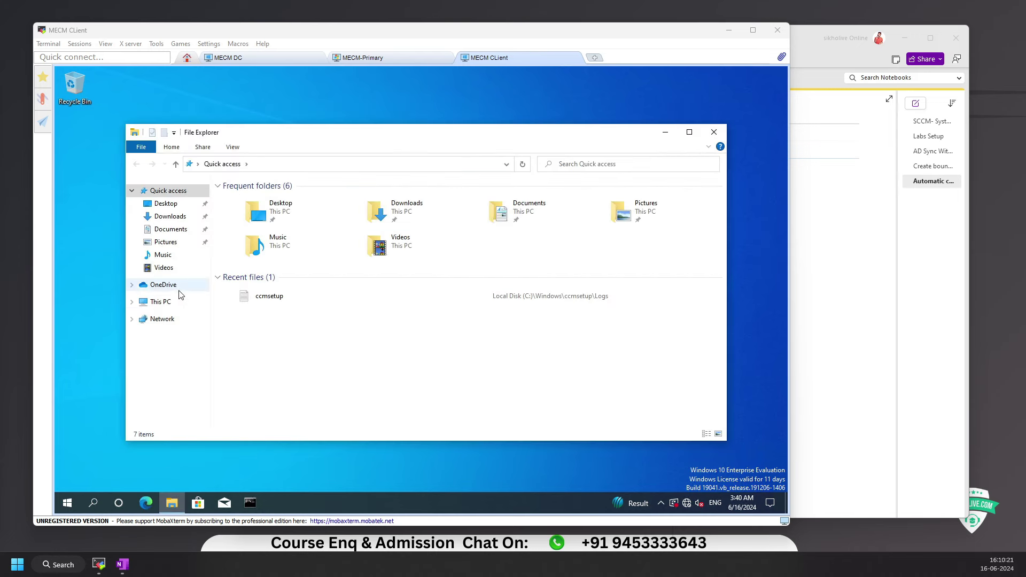
click(162, 303)
double_click(288, 309)
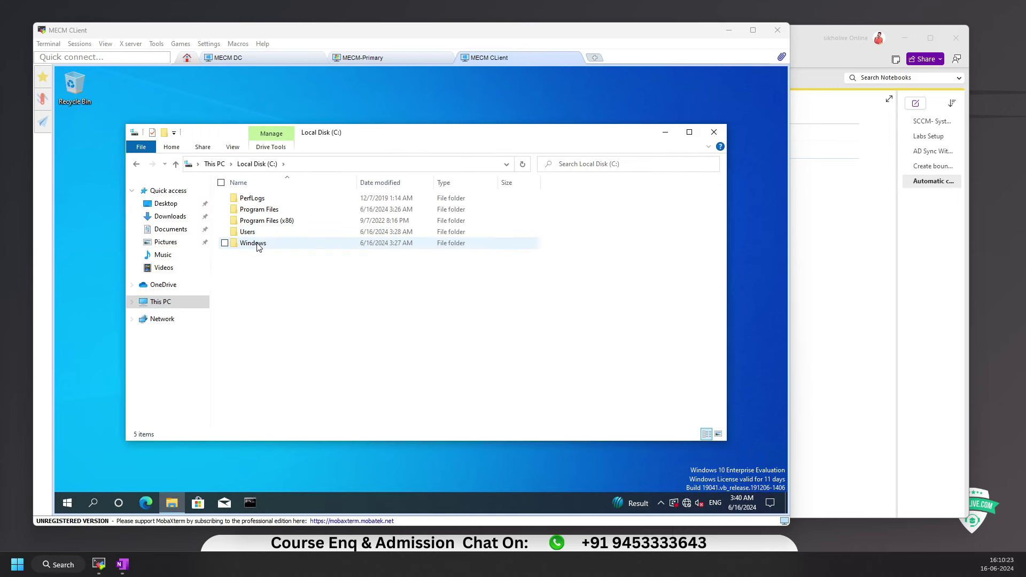
double_click(257, 245)
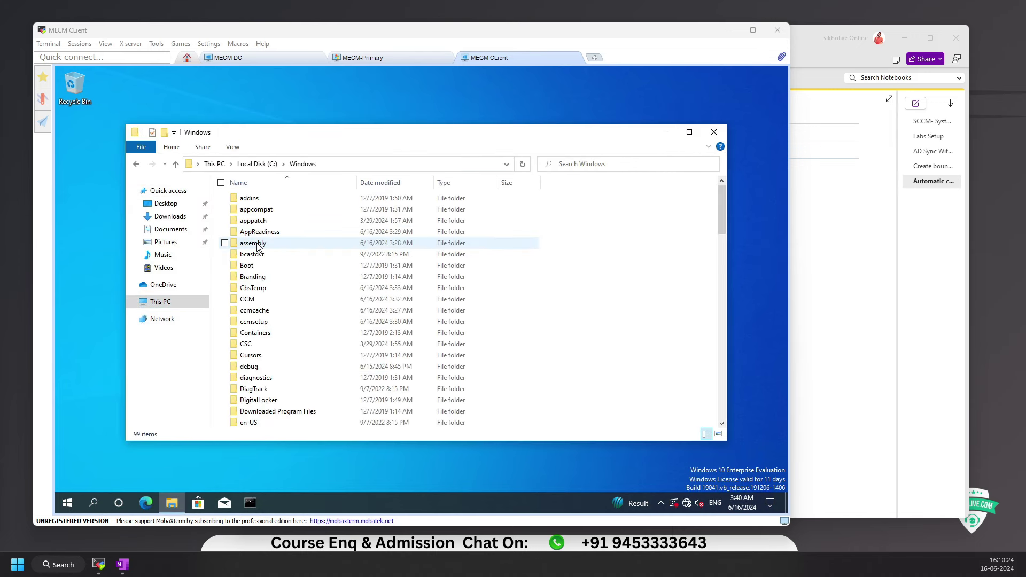
double_click(249, 324)
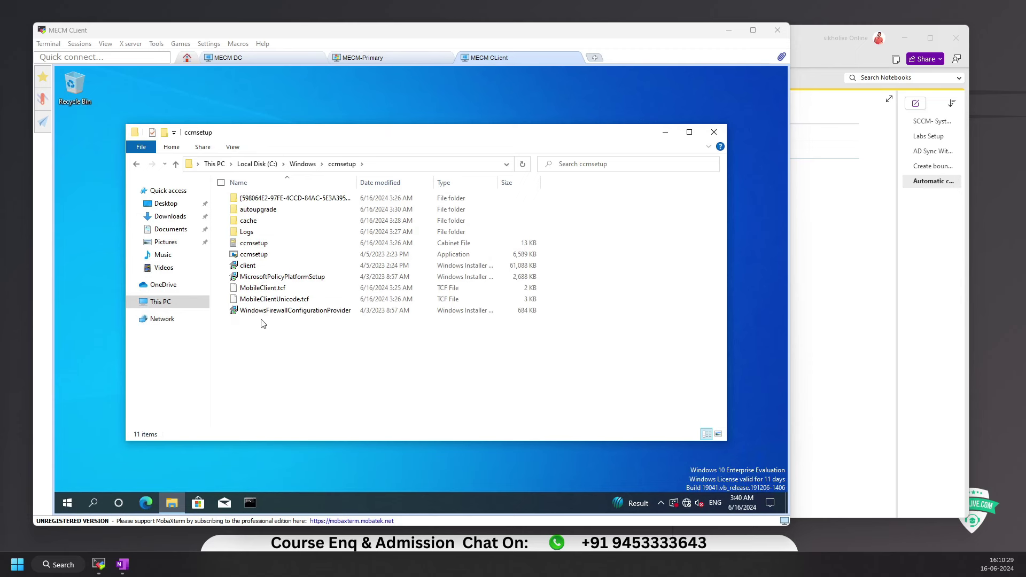
- Look over the installation files in the ccmsetup folder and open its Logs subfolder
drag(305, 326, 230, 191)
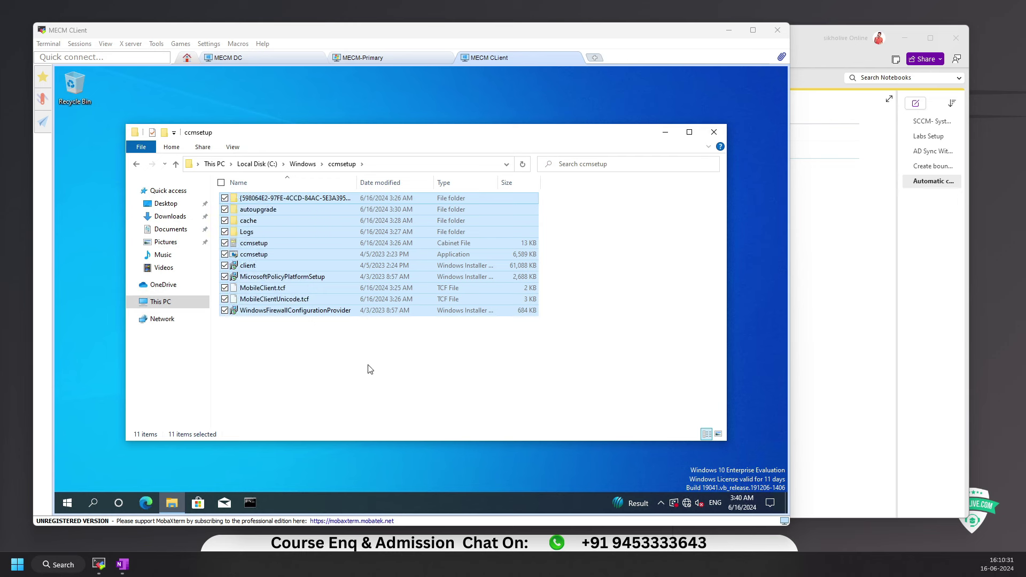
click(373, 353)
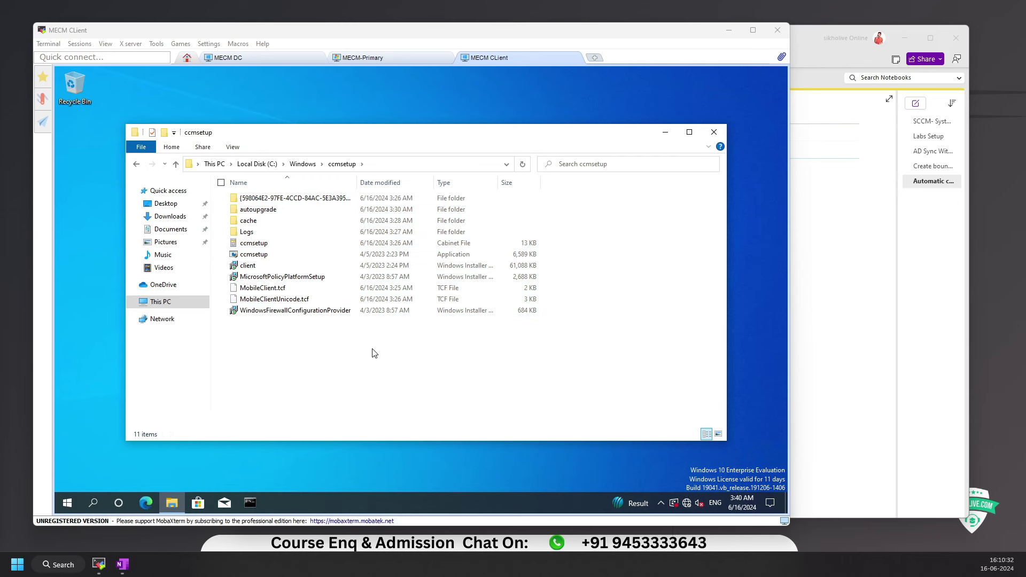
double_click(247, 232)
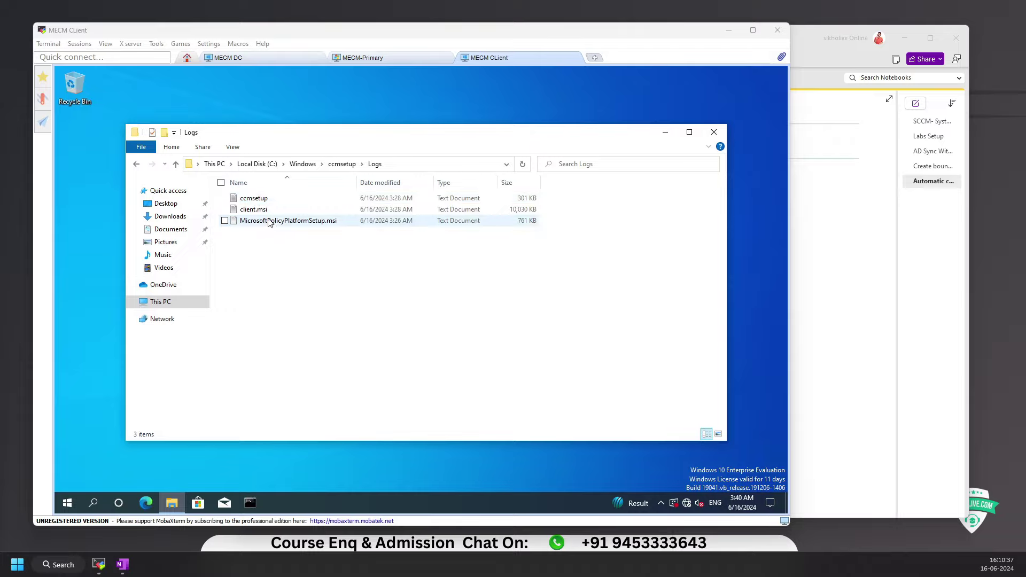
- Open the ccmsetup log, check the return code in its last line, and close the log
double_click(259, 200)
scroll(631, 166, down, 3)
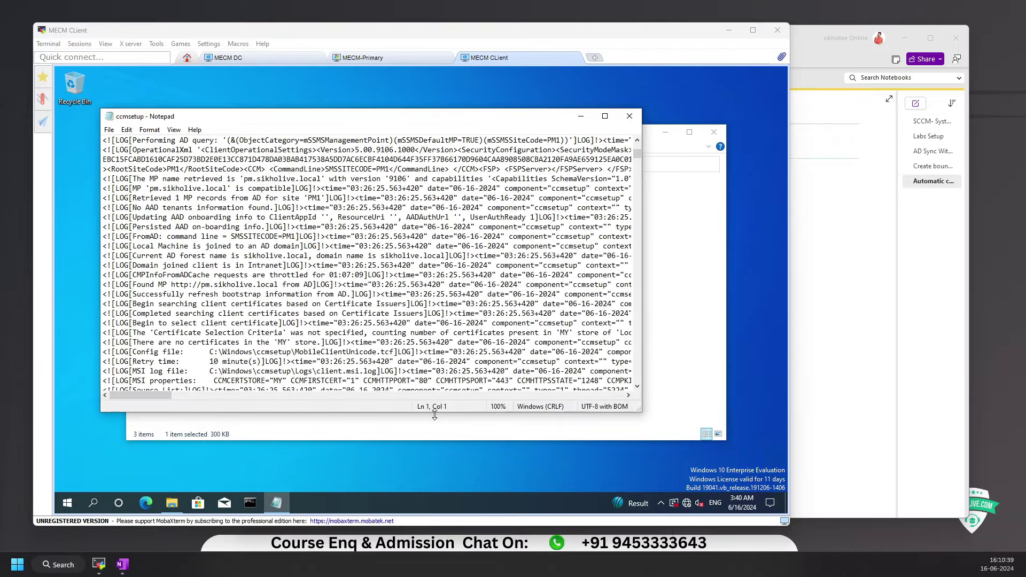
drag(637, 156, 637, 376)
drag(296, 370, 271, 369)
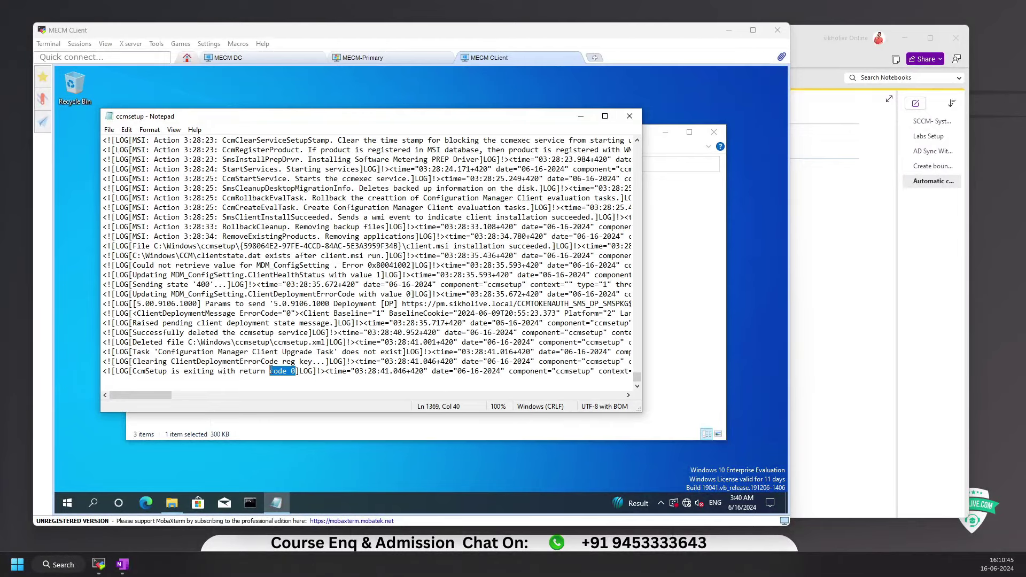
click(629, 116)
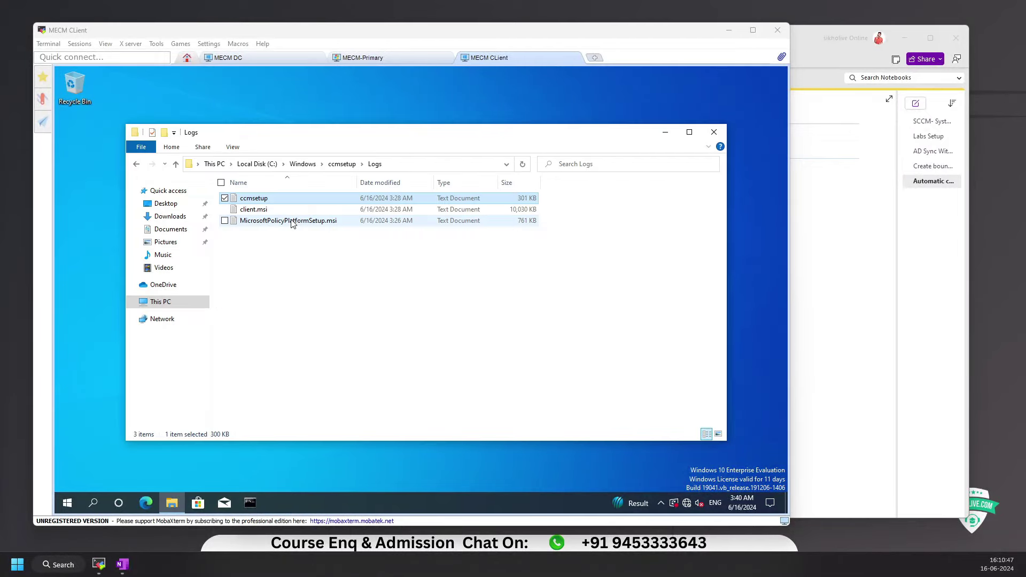
- Go up to C:\Windows, look into the ccmcache folder and return to the Windows folder
click(175, 164)
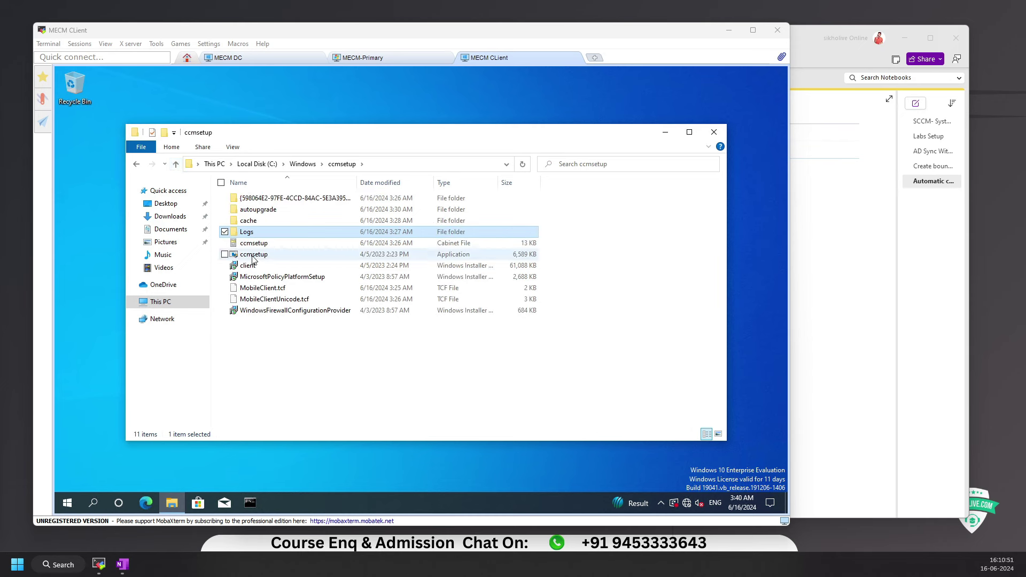
click(176, 164)
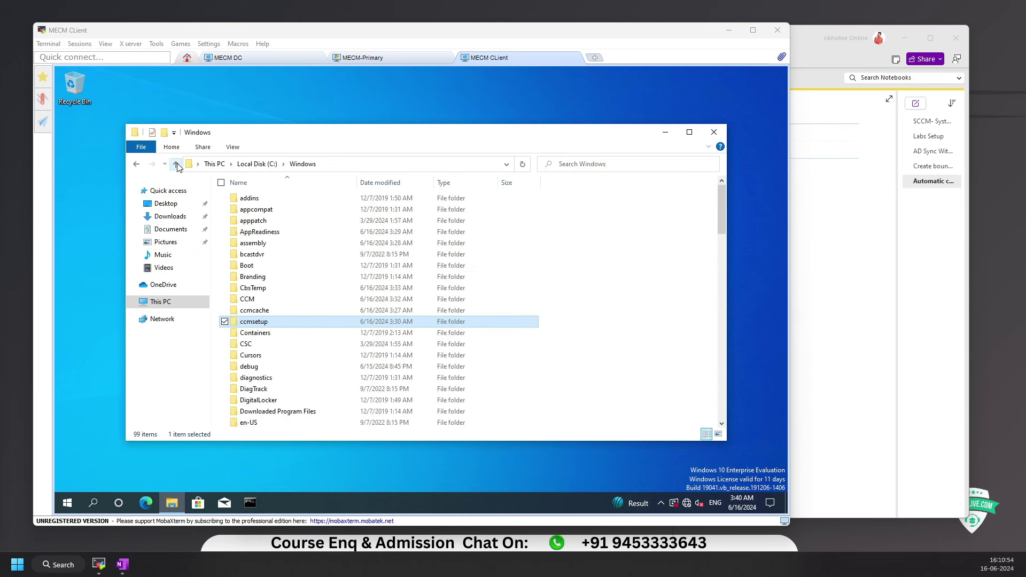
double_click(254, 311)
click(430, 301)
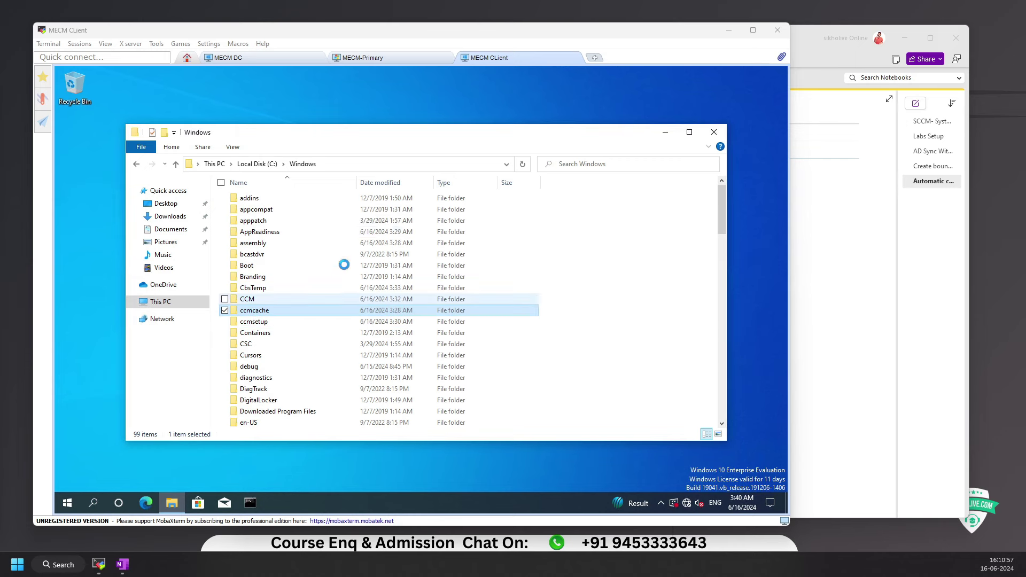
click(175, 164)
- Open the CCM folder, look through its subfolders and files, and close File Explorer
double_click(252, 300)
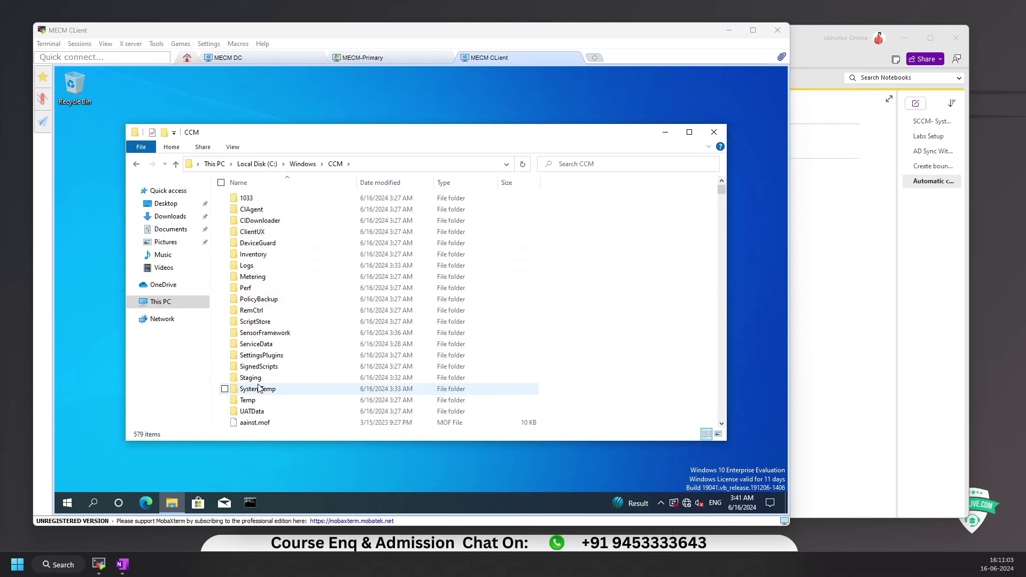
scroll(261, 342, down, 3)
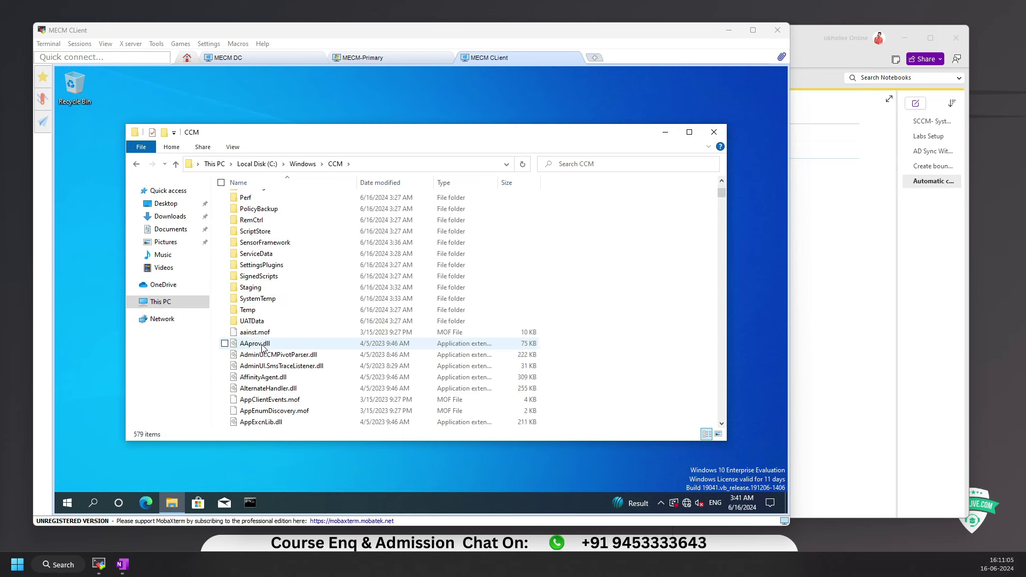
scroll(320, 374, down, 2)
scroll(336, 385, up, 5)
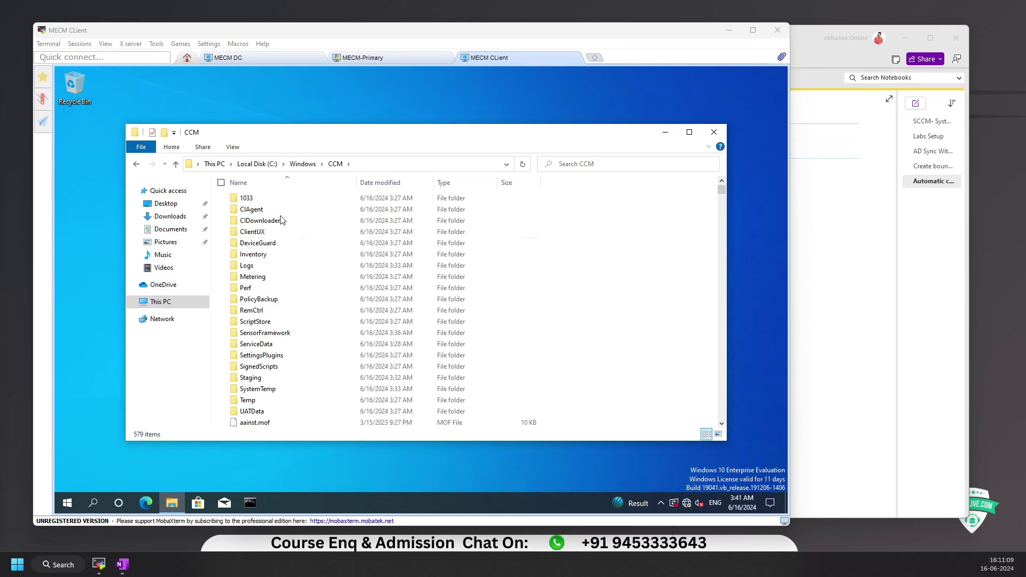
click(714, 133)
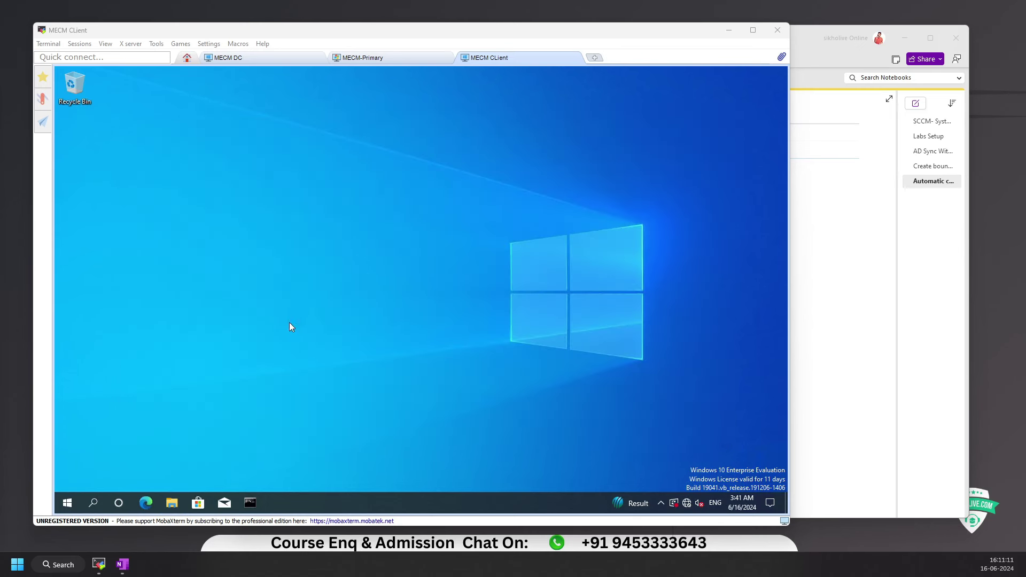
- Search for "control" on the client machine and open Control Panel
click(68, 502)
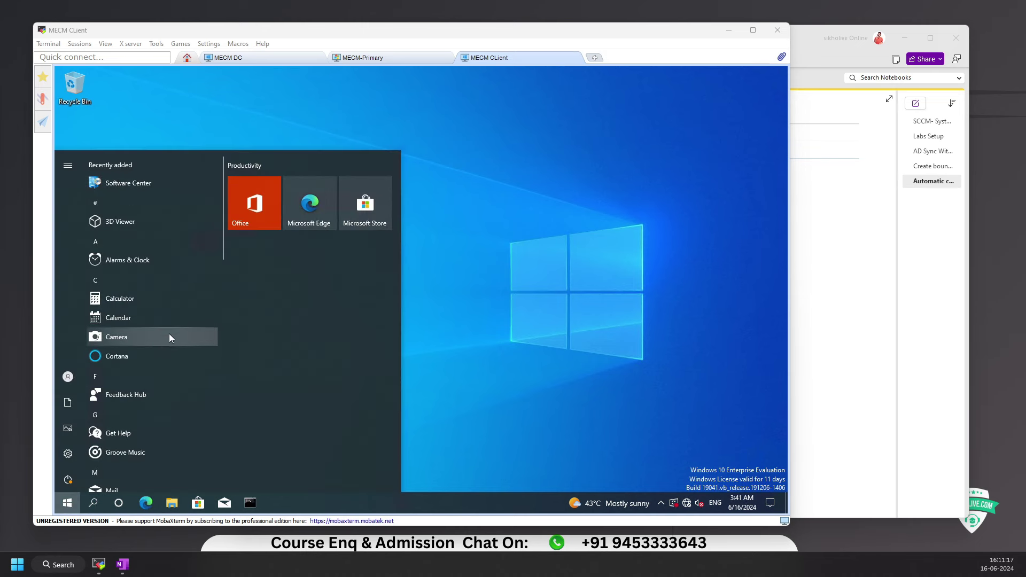
text(ontrol)
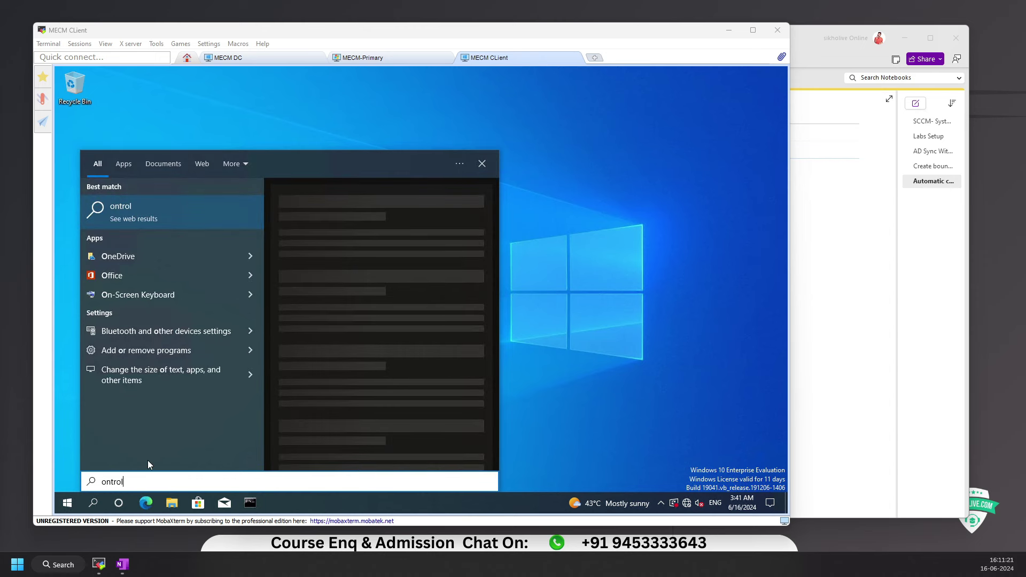
key(BackSpace)
key(BackSpace)
key(BackSpace)
key(BackSpace)
key(BackSpace)
key(BackSpace)
text(control)
key(Return)
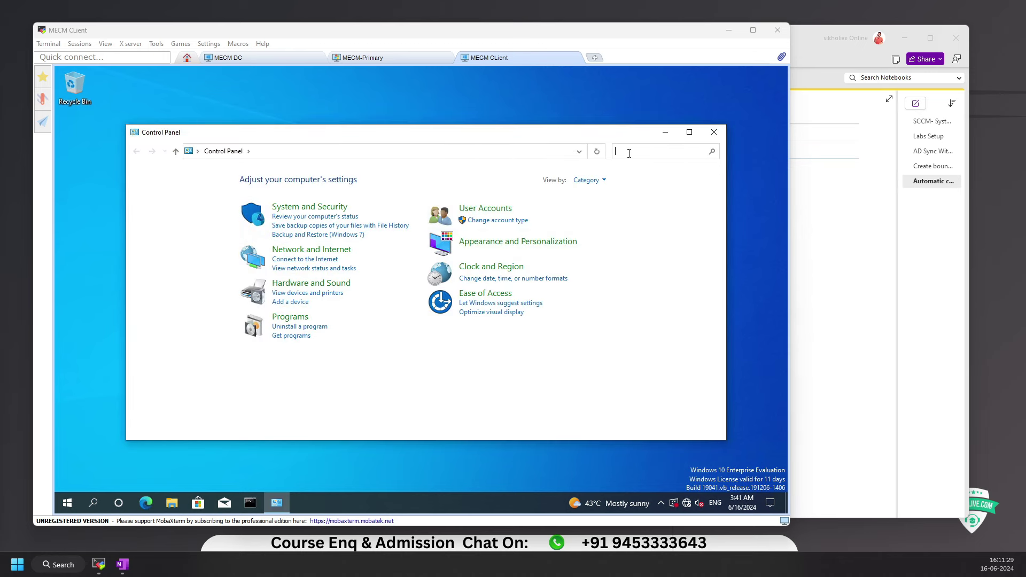
- Show the Control Panel items as small icons and open the Configuration Manager properties
click(586, 179)
click(593, 216)
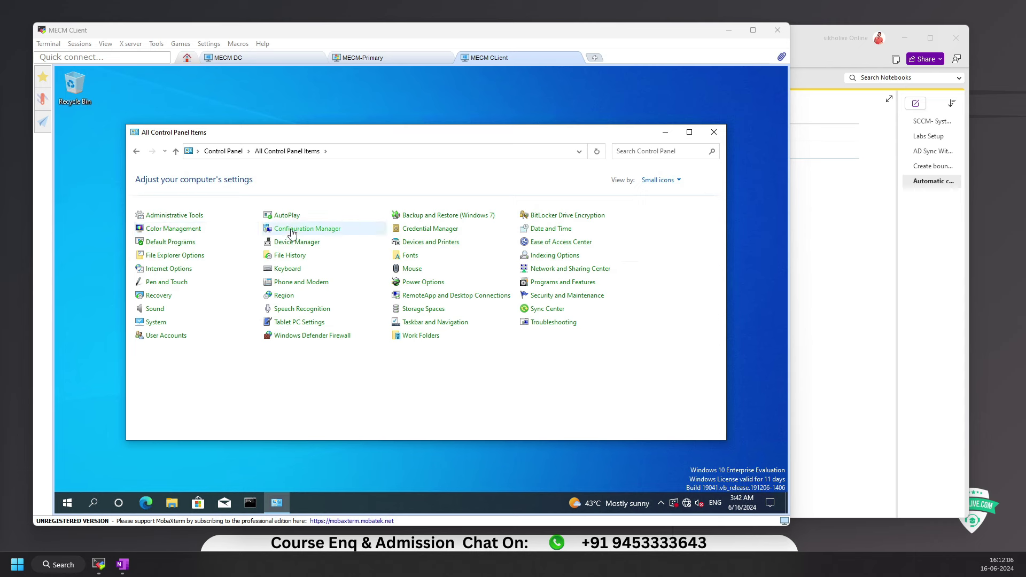
click(315, 231)
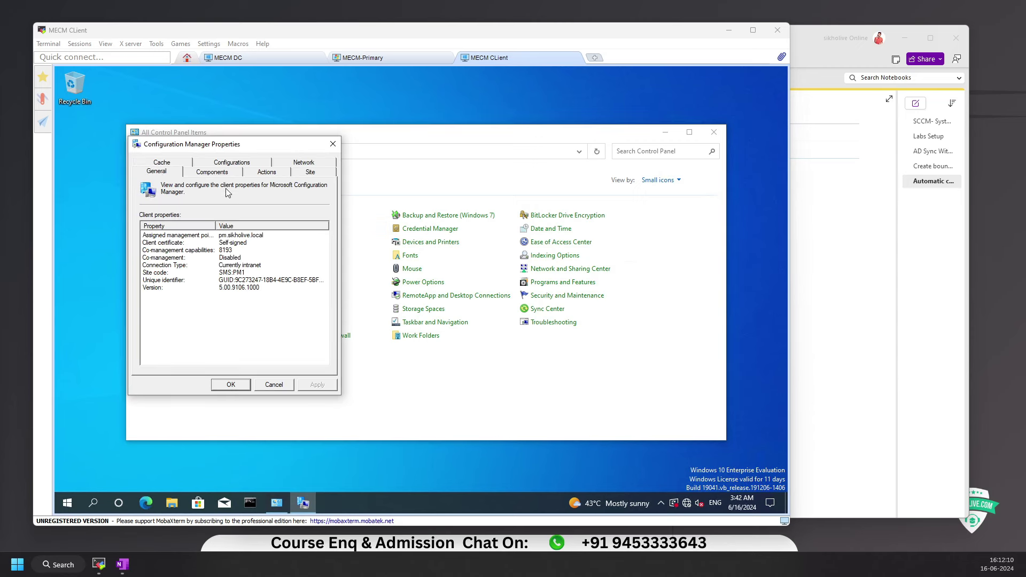
- Review the general client properties: assigned management point, client certificate, co-management capabilities and co-management
click(217, 236)
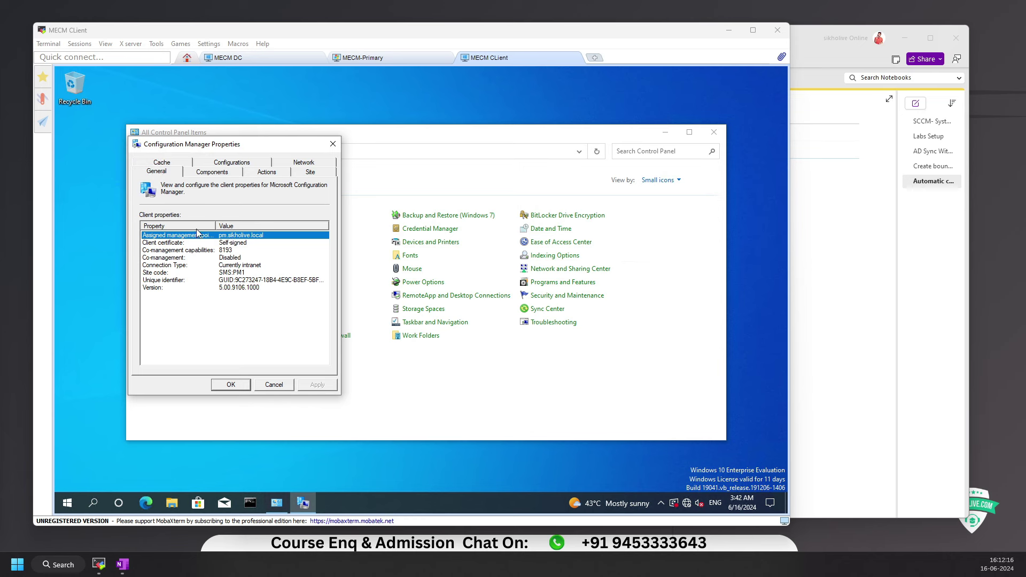
click(174, 243)
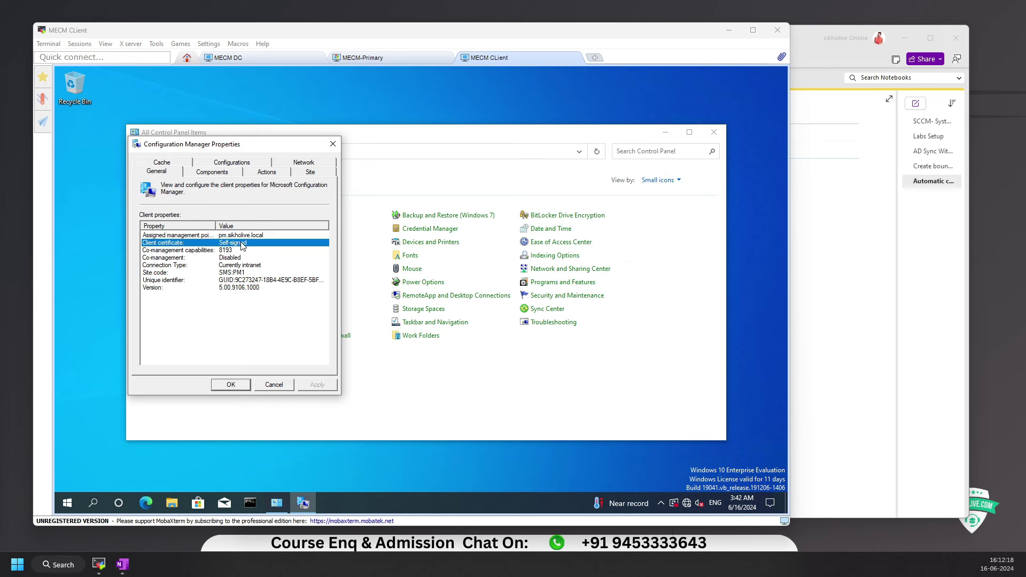
click(183, 250)
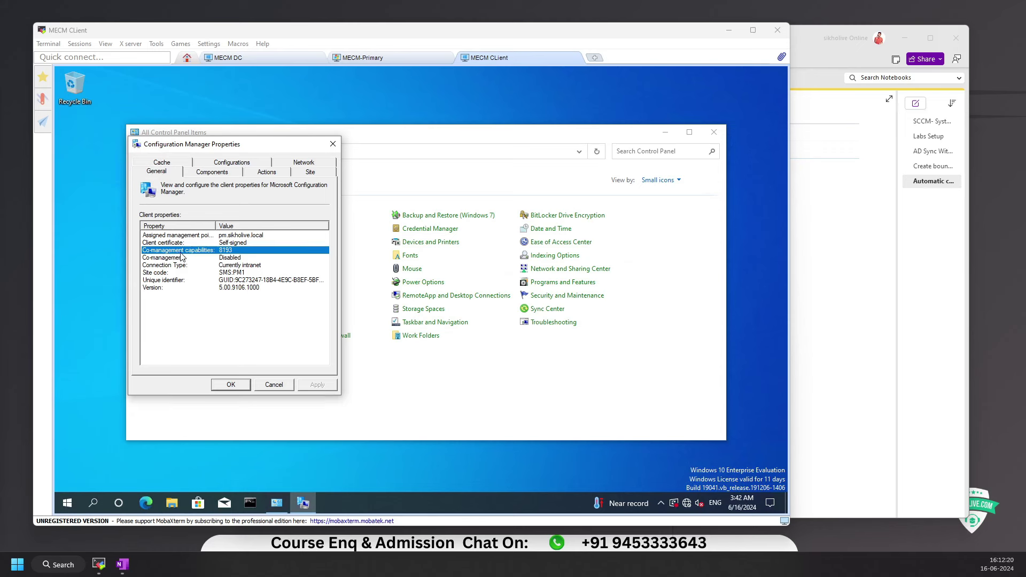
click(158, 259)
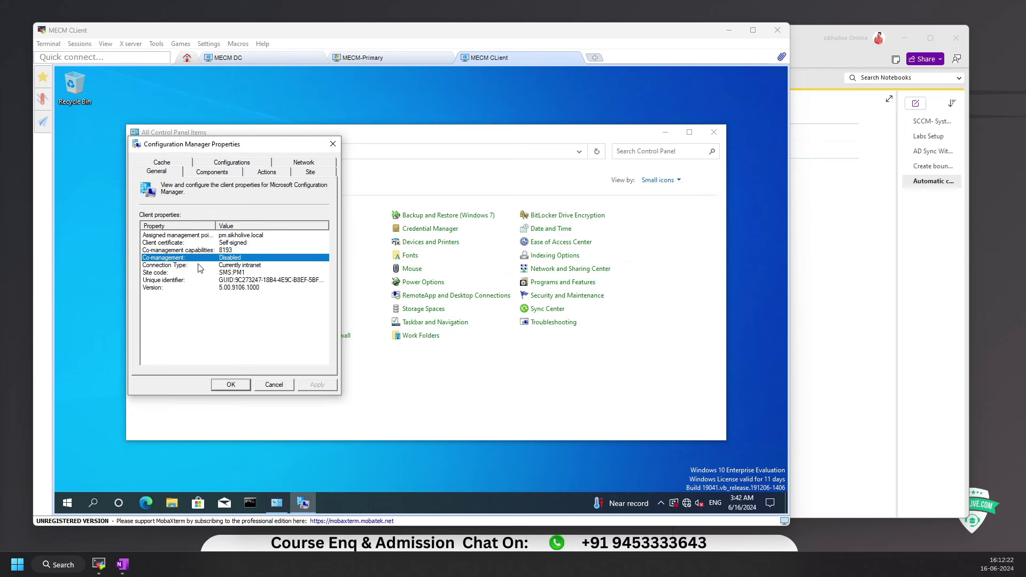
- Examine the list of client components and their status, including the software distribution, inventory and metering agents
click(213, 172)
click(154, 266)
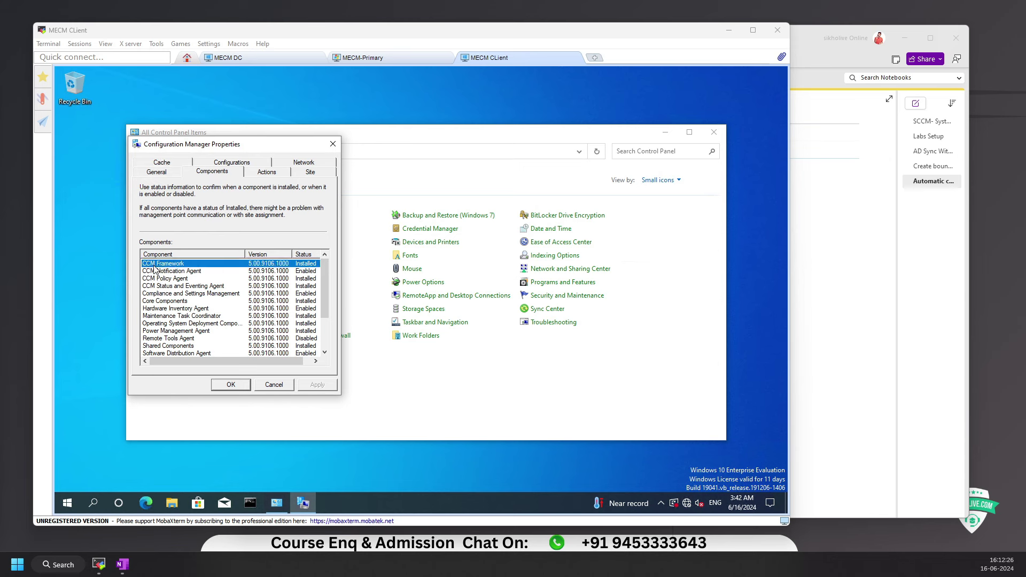
scroll(200, 308, down, 1)
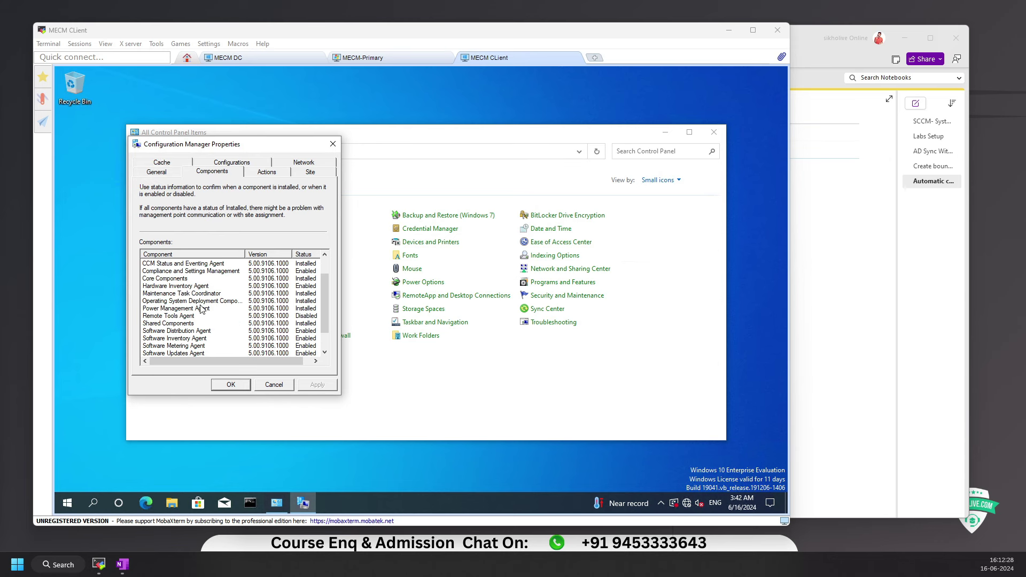
scroll(201, 309, down, 1)
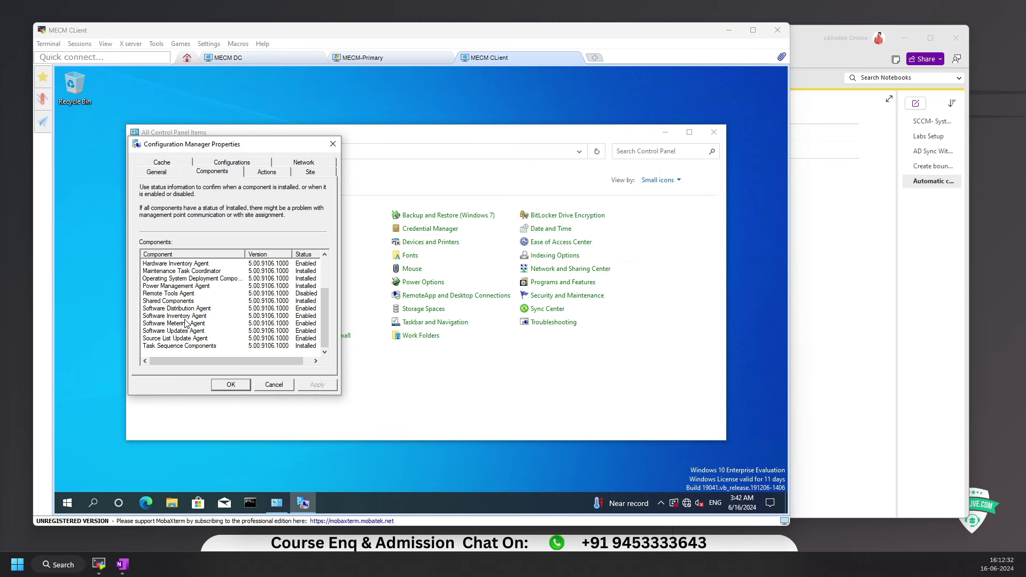
click(170, 310)
click(191, 316)
click(174, 324)
scroll(193, 323, up, 2)
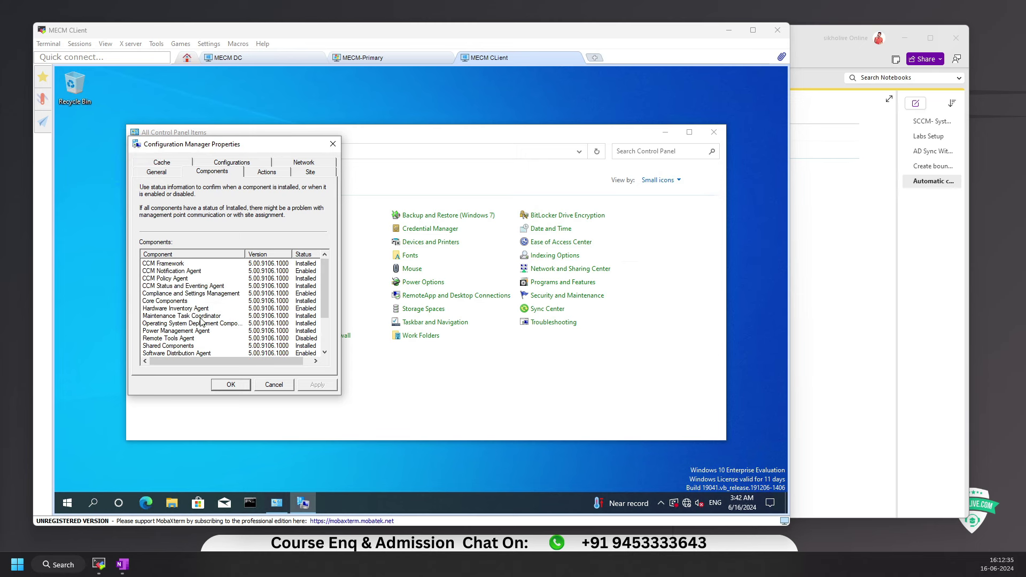
- Review the available client actions, including the Application Deployment Evaluation, Discovery Data Collection and File Collection cycles
click(266, 172)
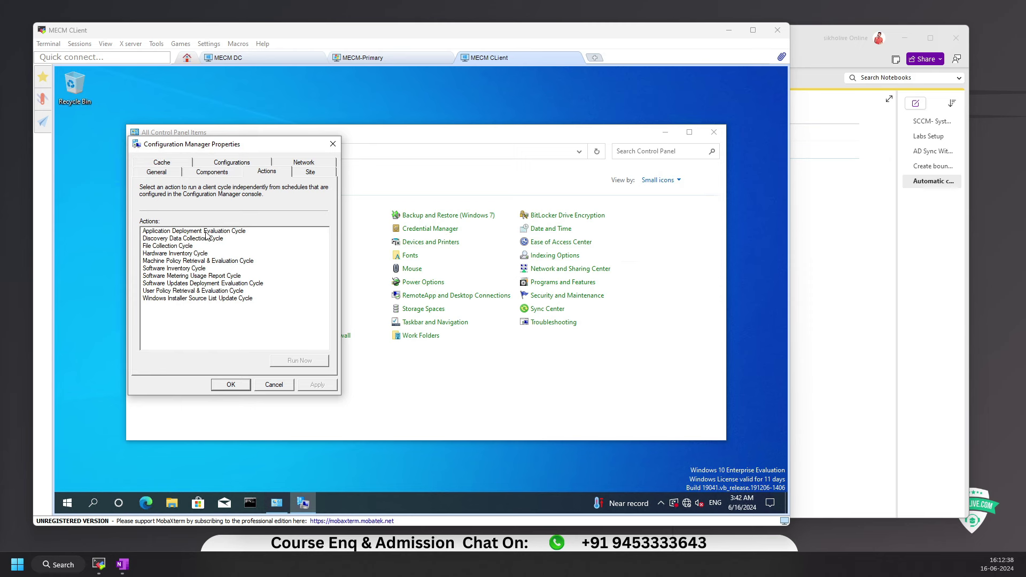
click(224, 234)
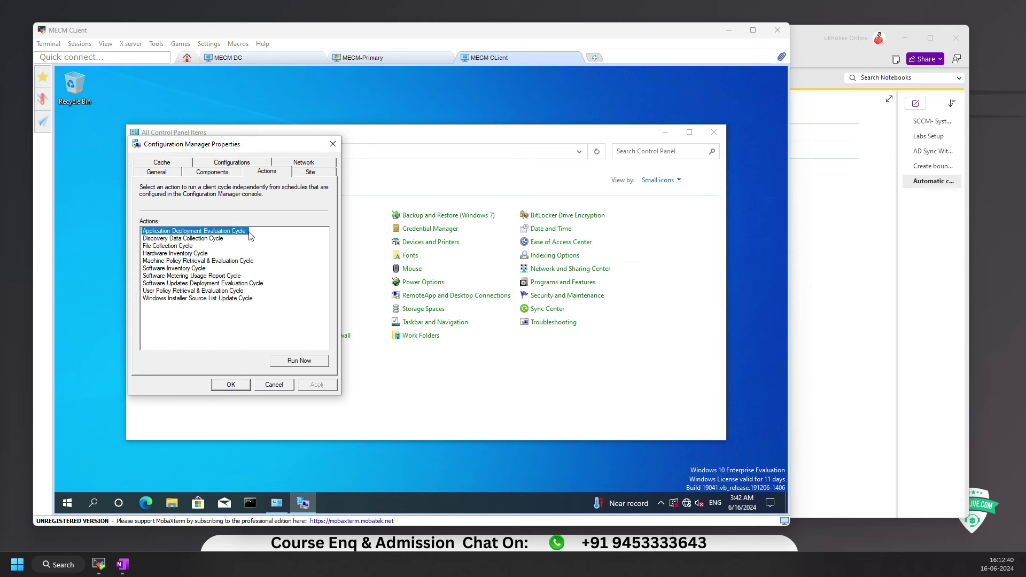
click(163, 239)
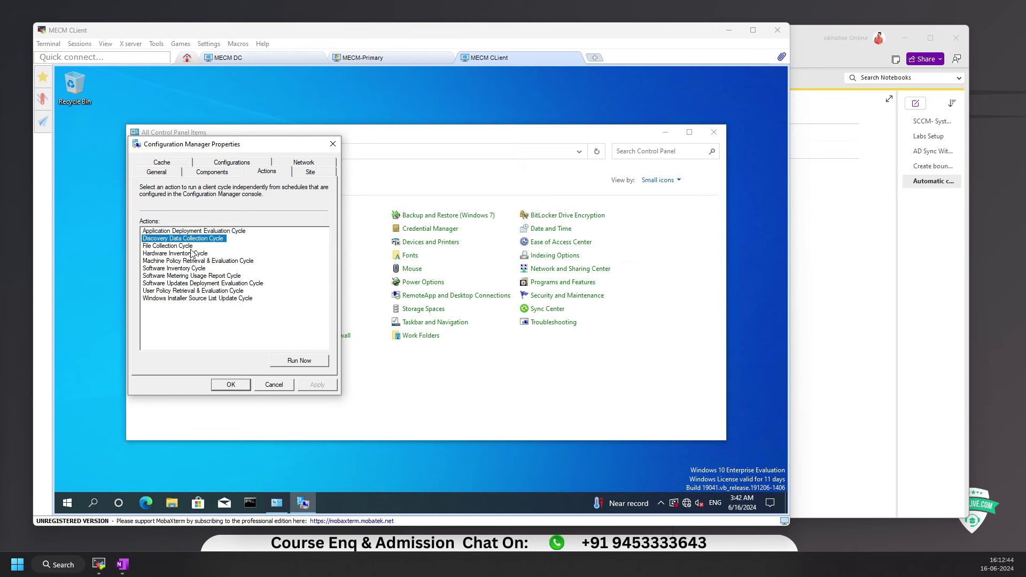
click(153, 246)
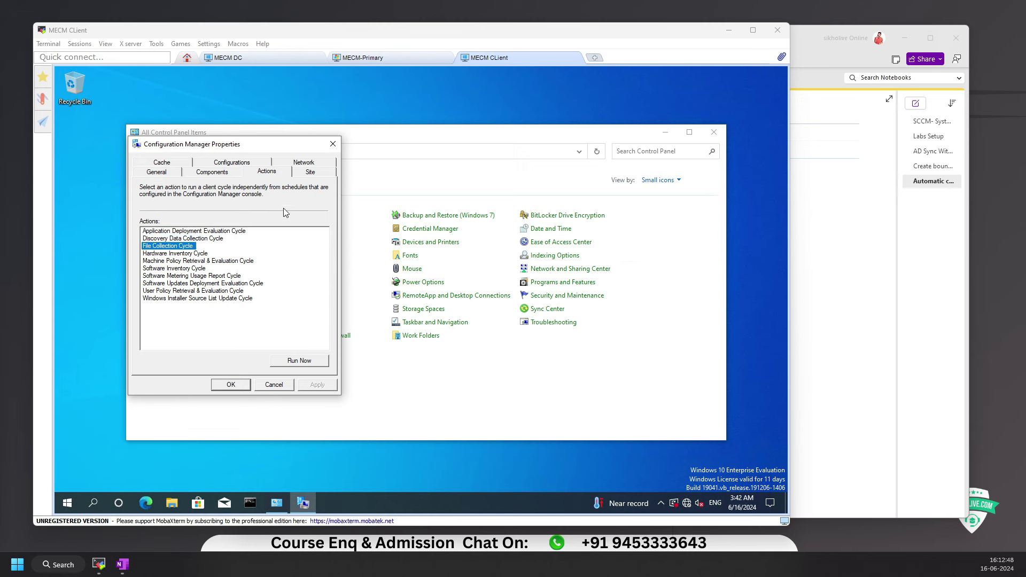
- Look over the client's Site, Network, Configurations and Cache settings, then cancel the properties dialog and close Control Panel
click(311, 172)
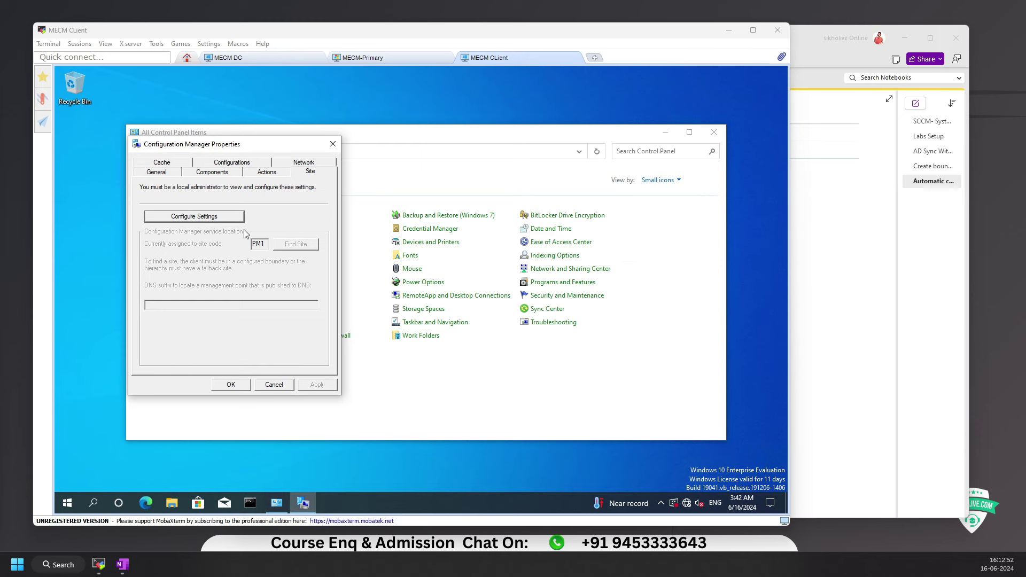
click(304, 163)
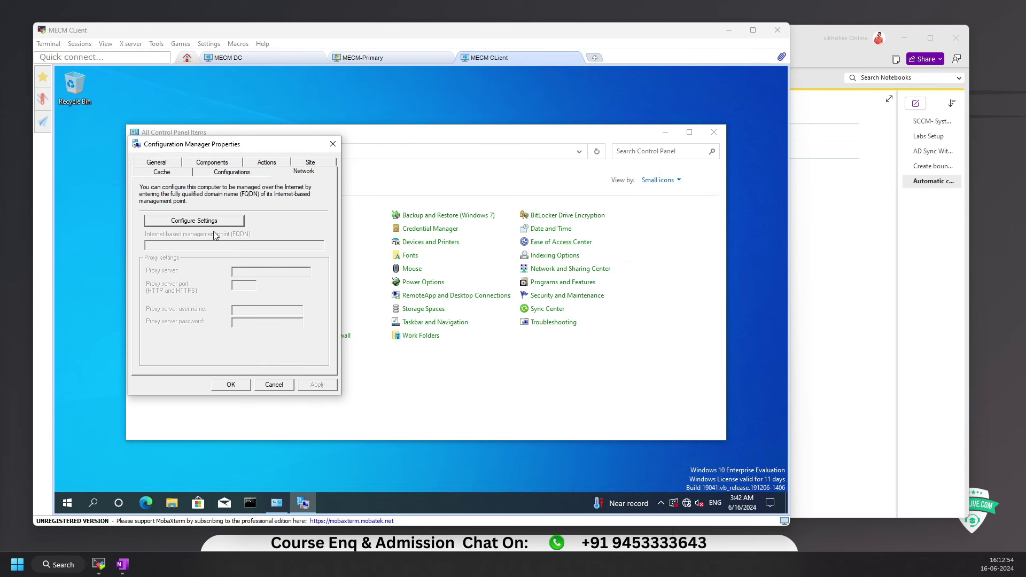
click(239, 176)
click(162, 175)
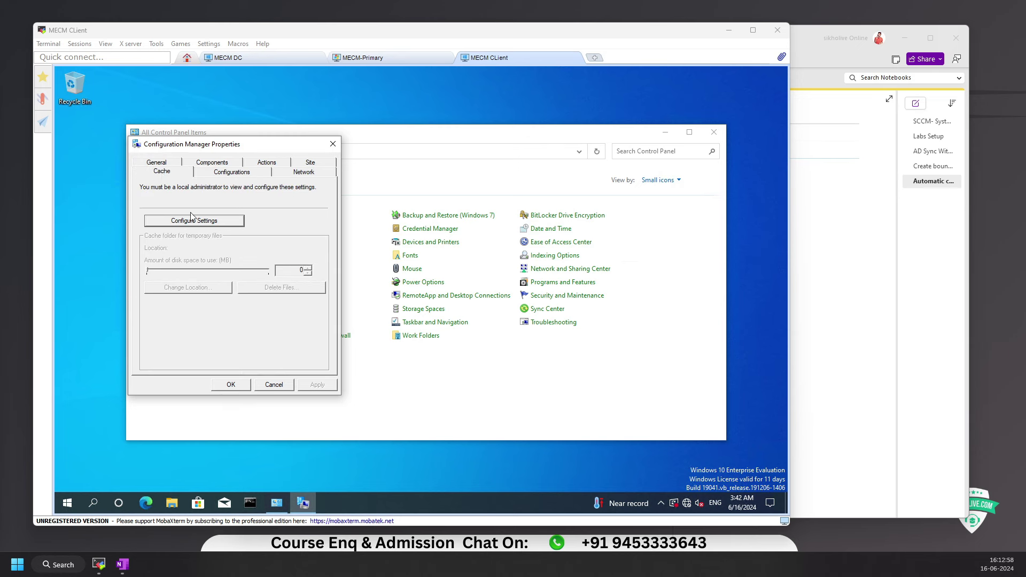
click(170, 166)
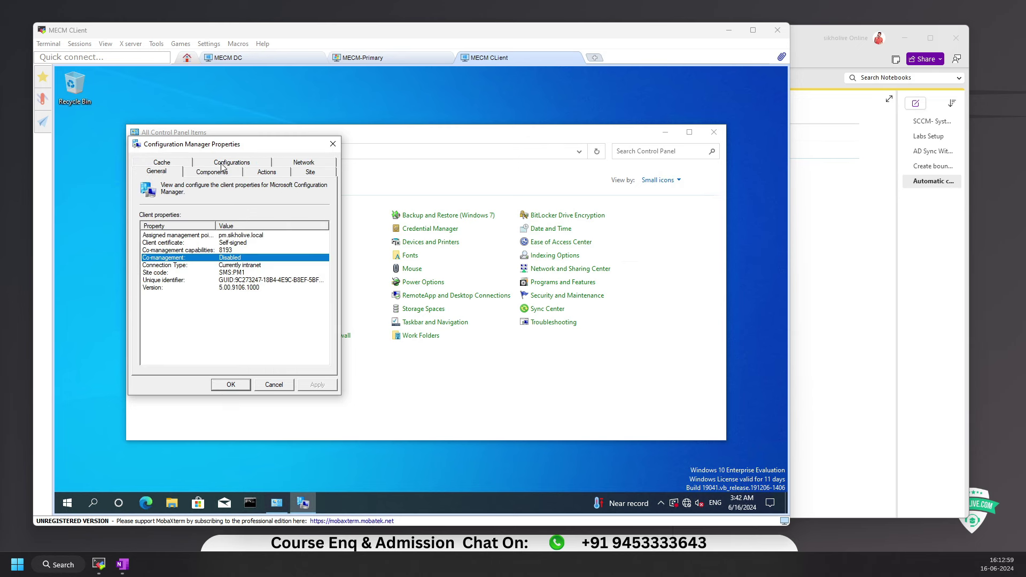
click(274, 384)
click(714, 133)
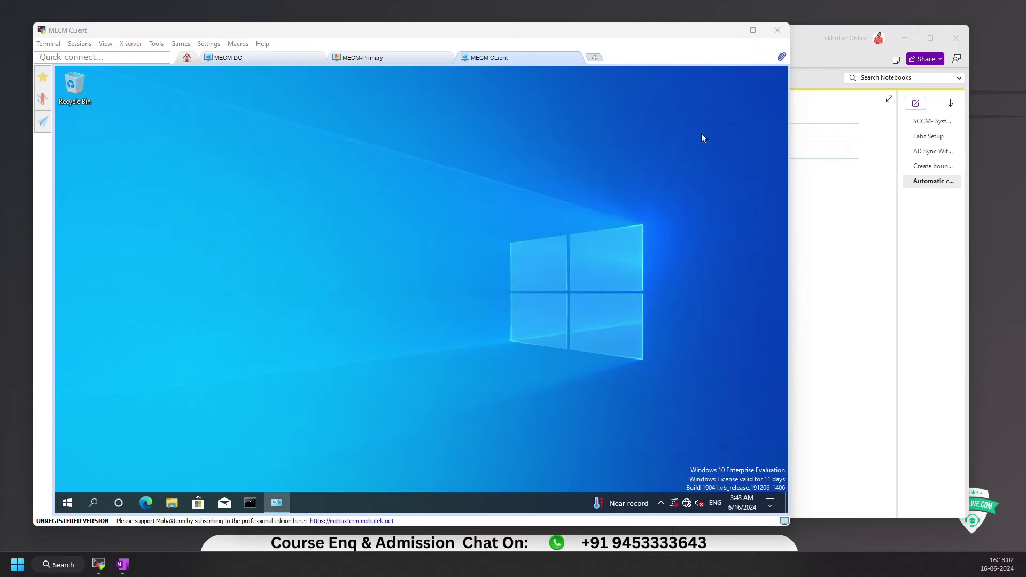